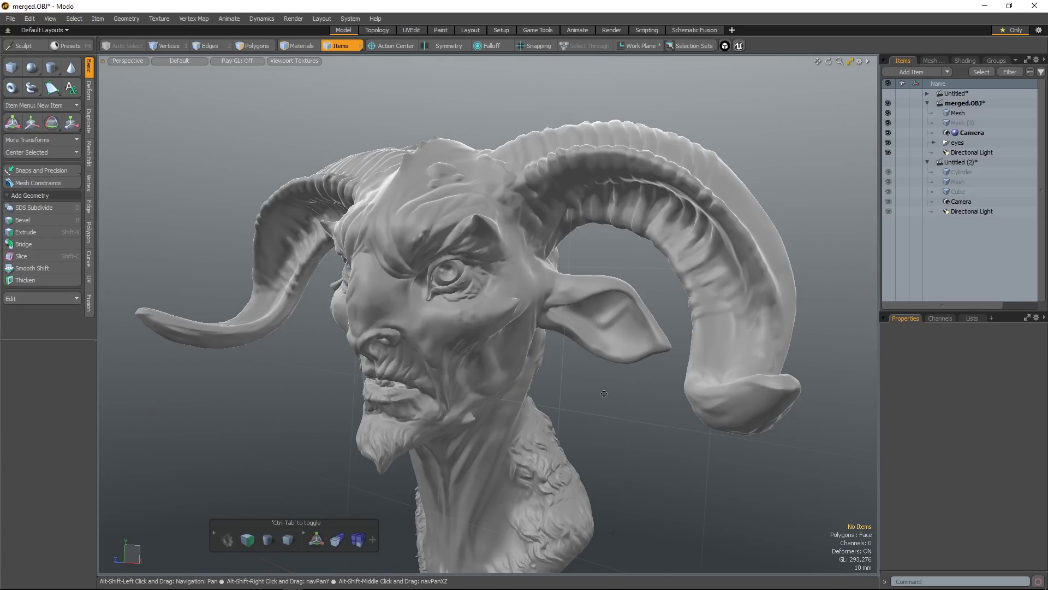
Toggle the wireframe overlay on and off twice over the horned bust
mouse_move(615, 402)
alt+mouse_down()
mouse_move(628, 412)
mouse_move(606, 392)
mouse_move(625, 386)
alt+mouse_up()
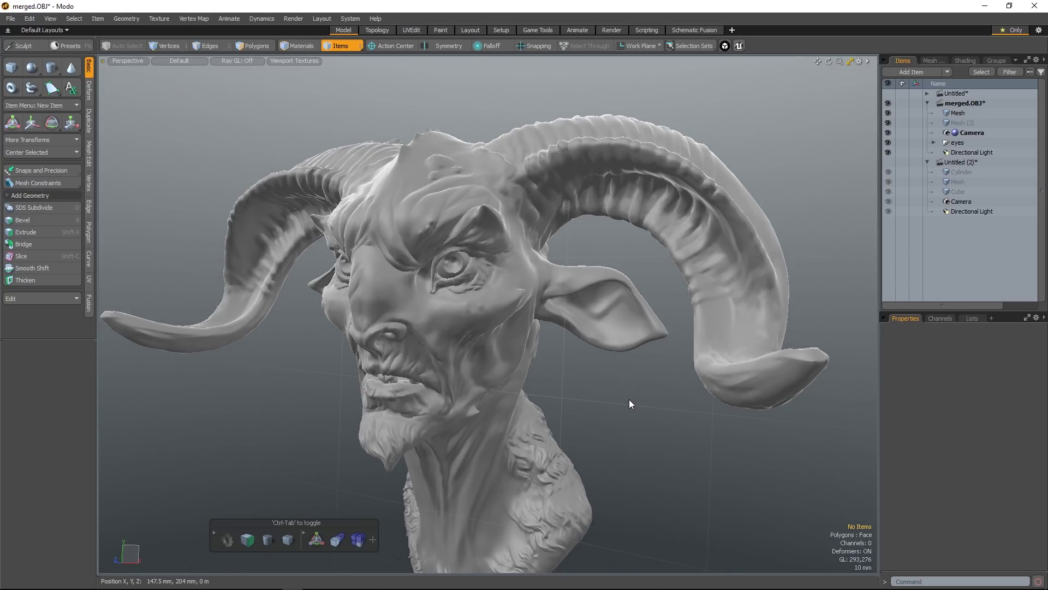
key(ctrl+3)
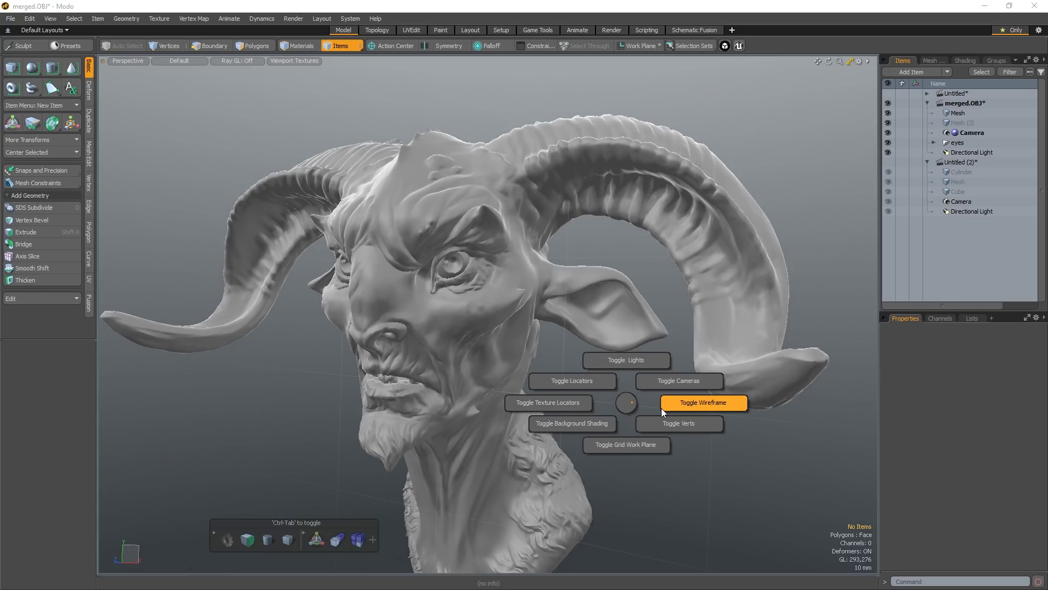
click(704, 397)
key(ctrl+2)
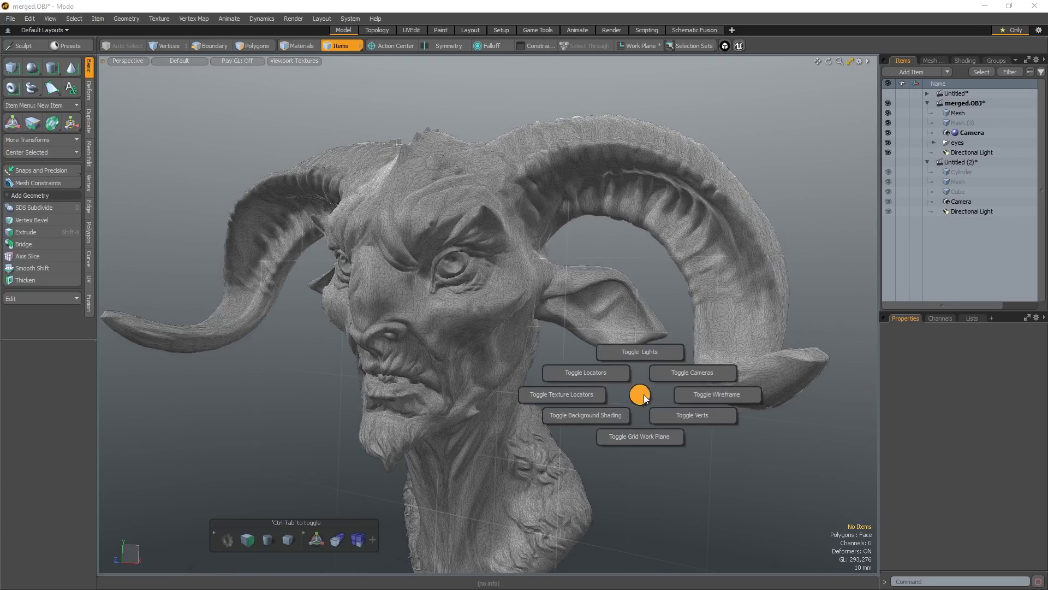
click(703, 392)
key(alt+grave)
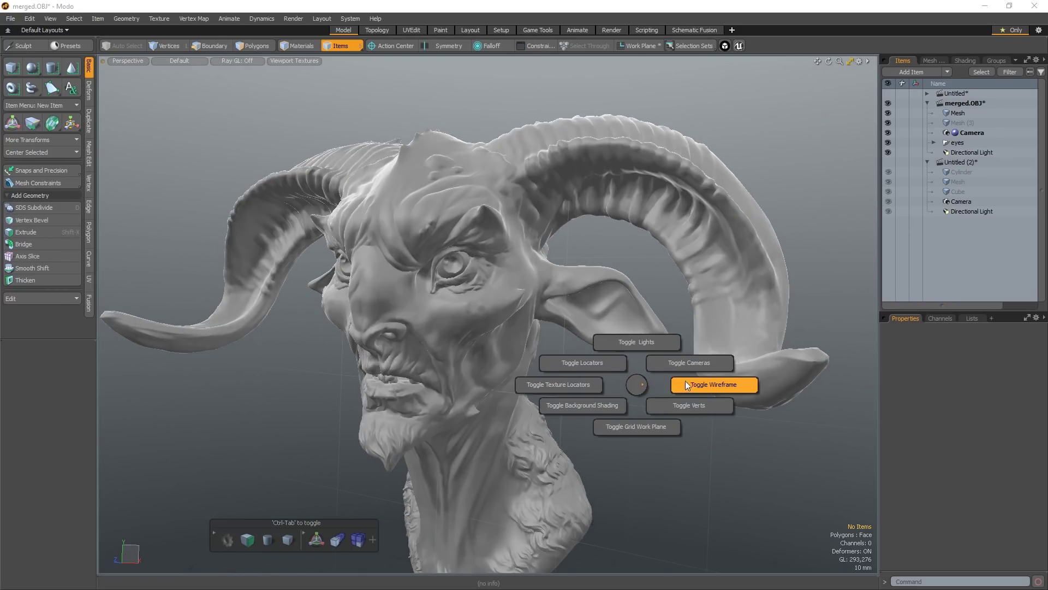
click(715, 385)
key(ctrl+3)
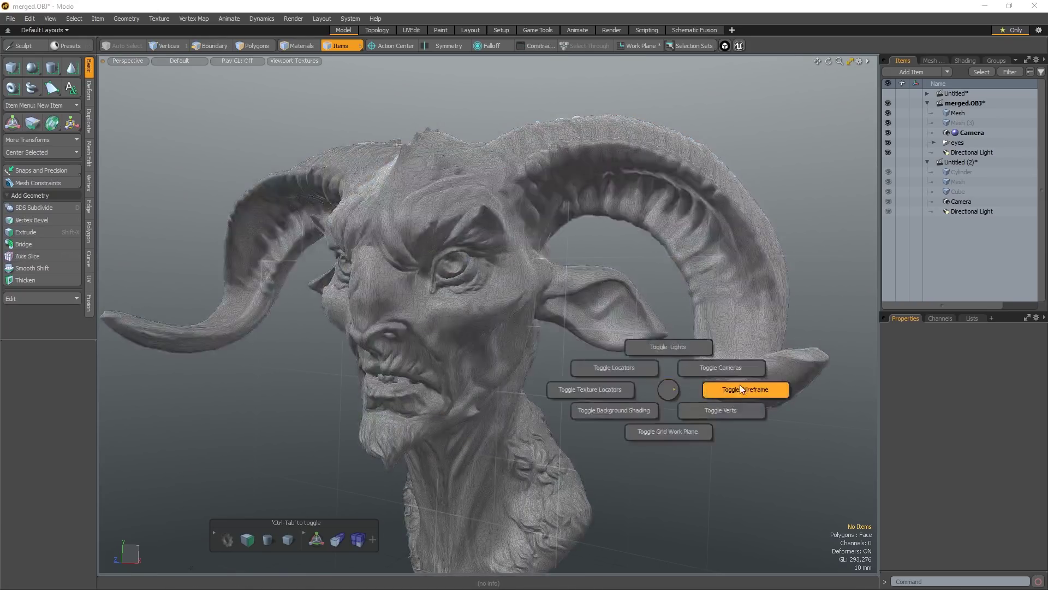
click(739, 385)
Toggle the visibility of the scene lights in the viewport and restore it
key(ctrl+3)
click(687, 306)
key(ctrl+3)
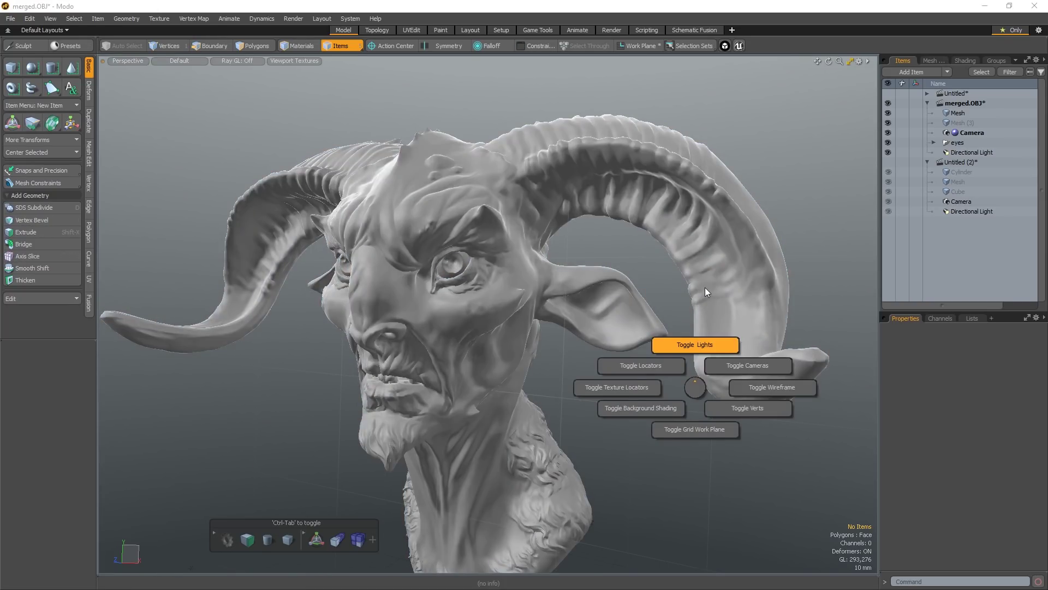
click(703, 290)
key(ctrl+3)
click(689, 402)
Toggle the grid and work plane display off and on twice with the whole bust in view
key(alt+grave)
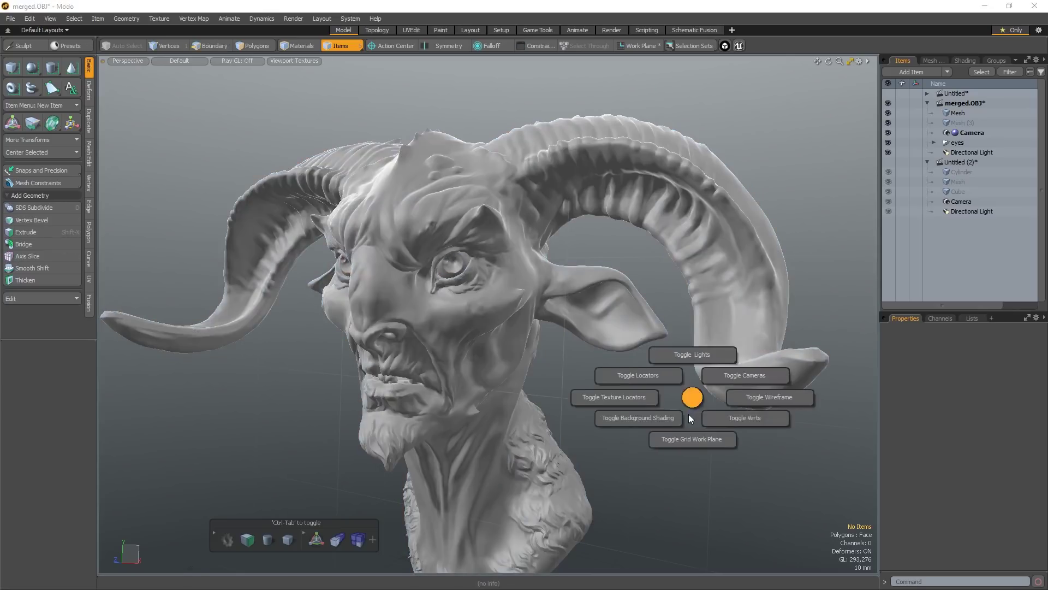
click(688, 446)
ctrl+alt+drag(672, 396, 653, 401)
key(ctrl+3)
click(658, 458)
key(ctrl+3)
click(667, 435)
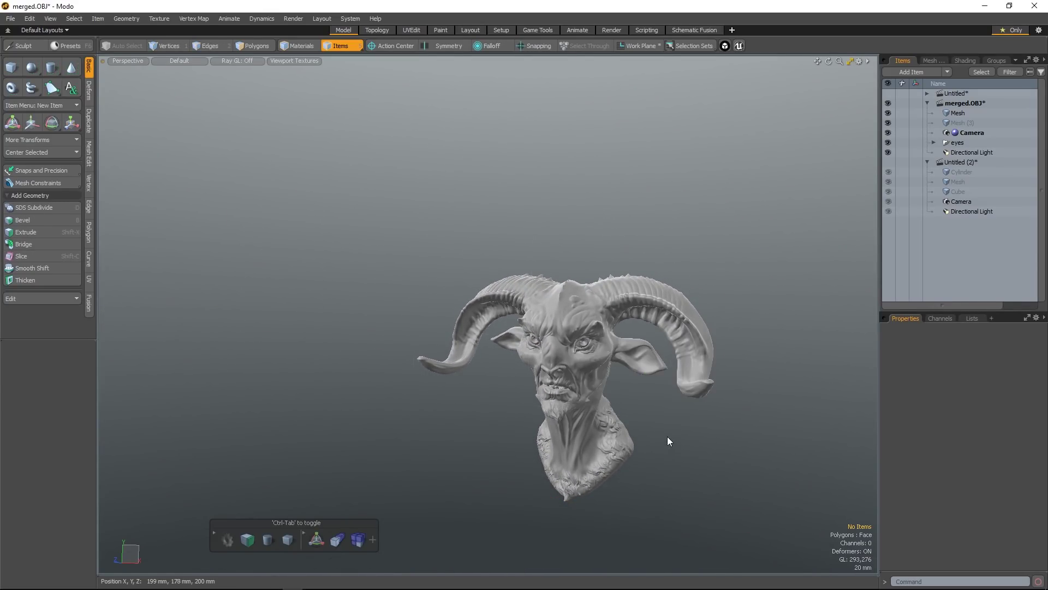
key(ctrl+3)
click(667, 425)
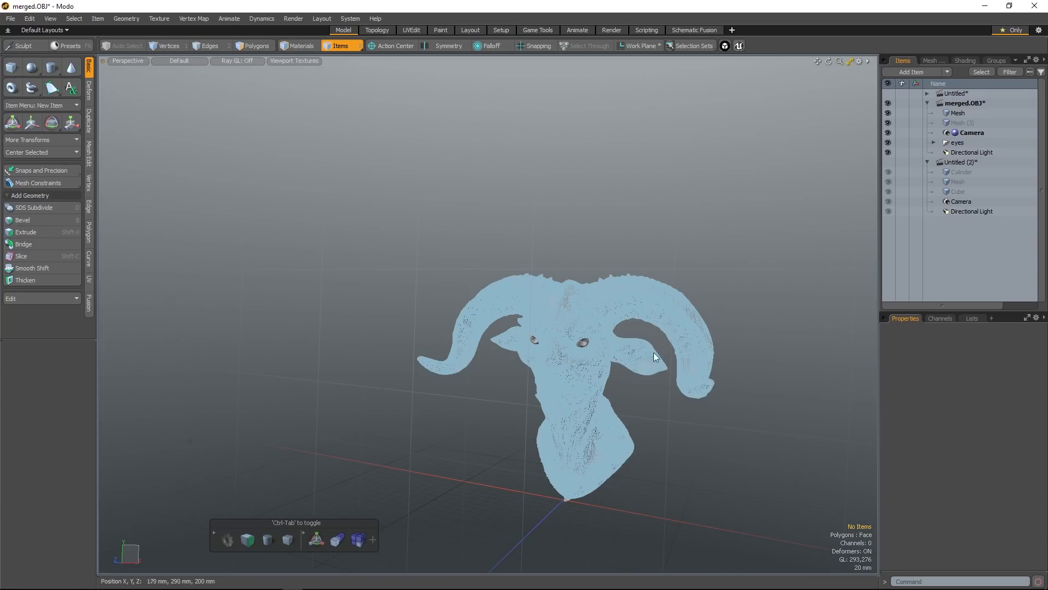
Toggle the texture locators' visibility repeatedly in a closer view of the head
ctrl+alt+drag(606, 364, 717, 338)
scroll(717, 337, down, 3)
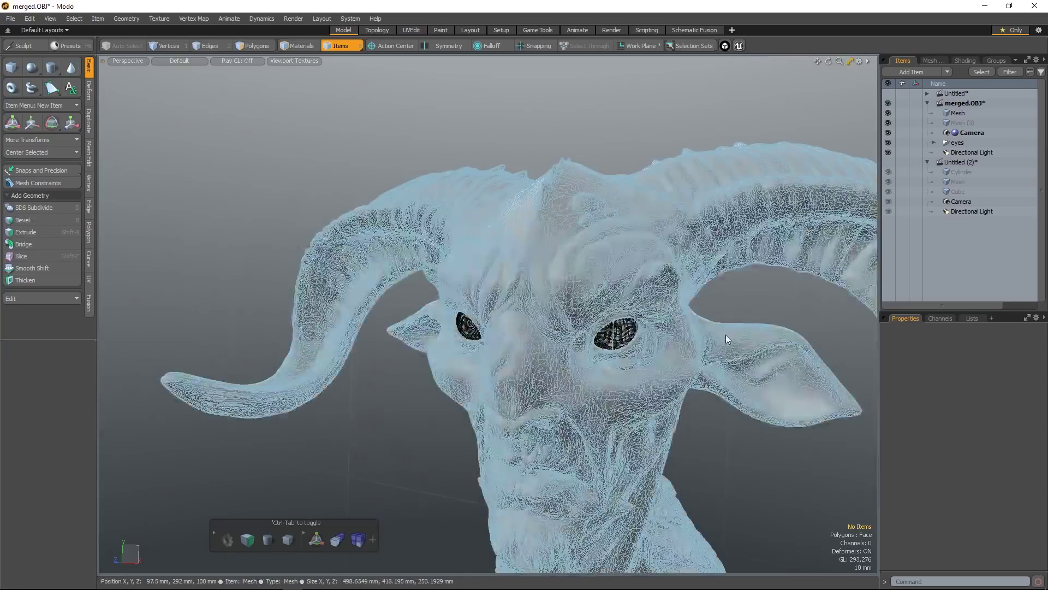
key(ctrl+3)
click(647, 387)
key(ctrl+3)
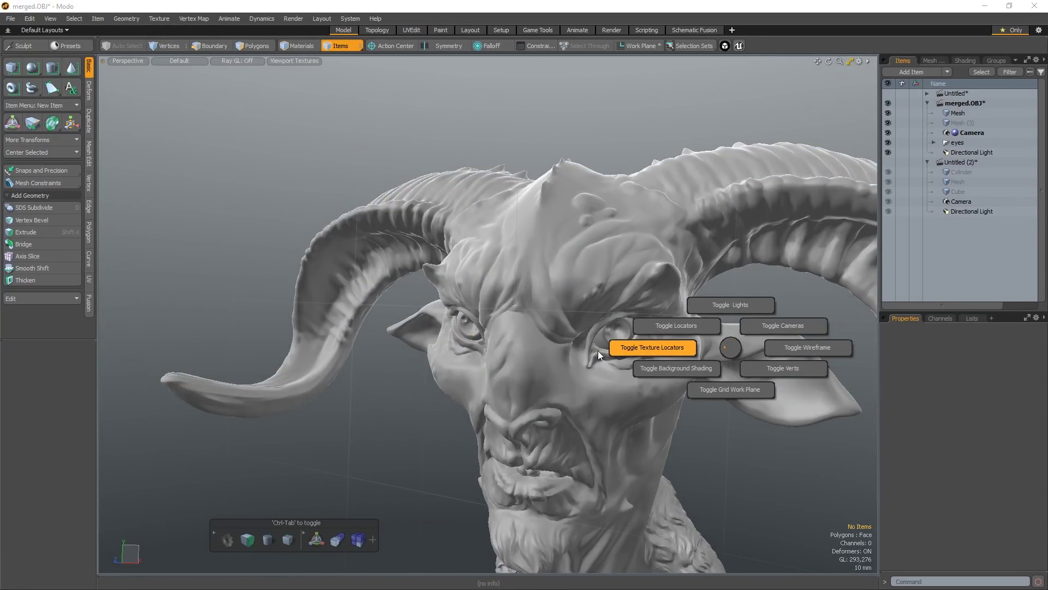
click(628, 349)
key(ctrl+3)
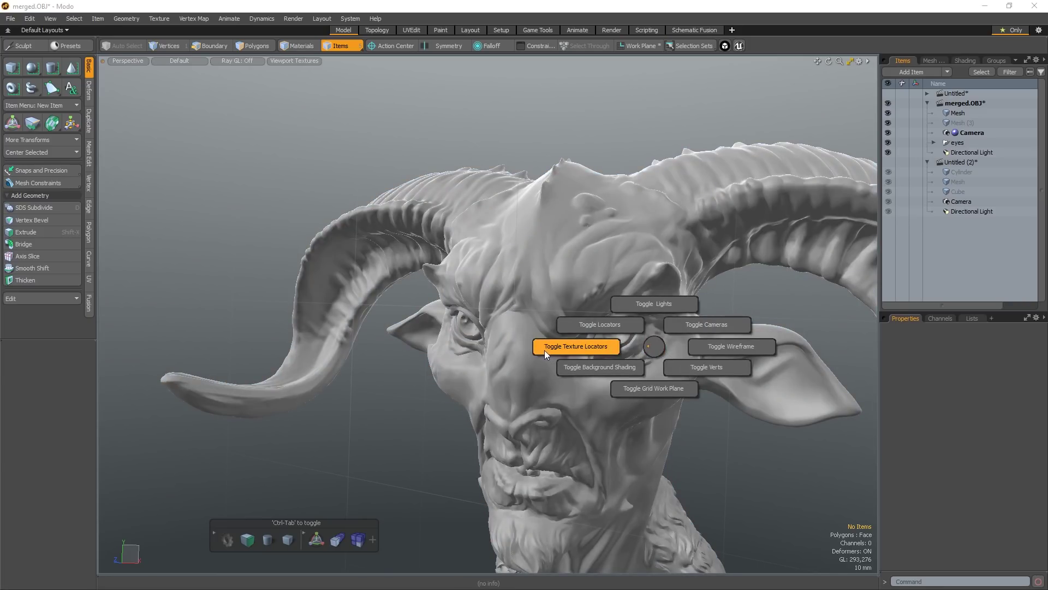
click(545, 350)
ctrl+alt+drag(655, 335, 637, 349)
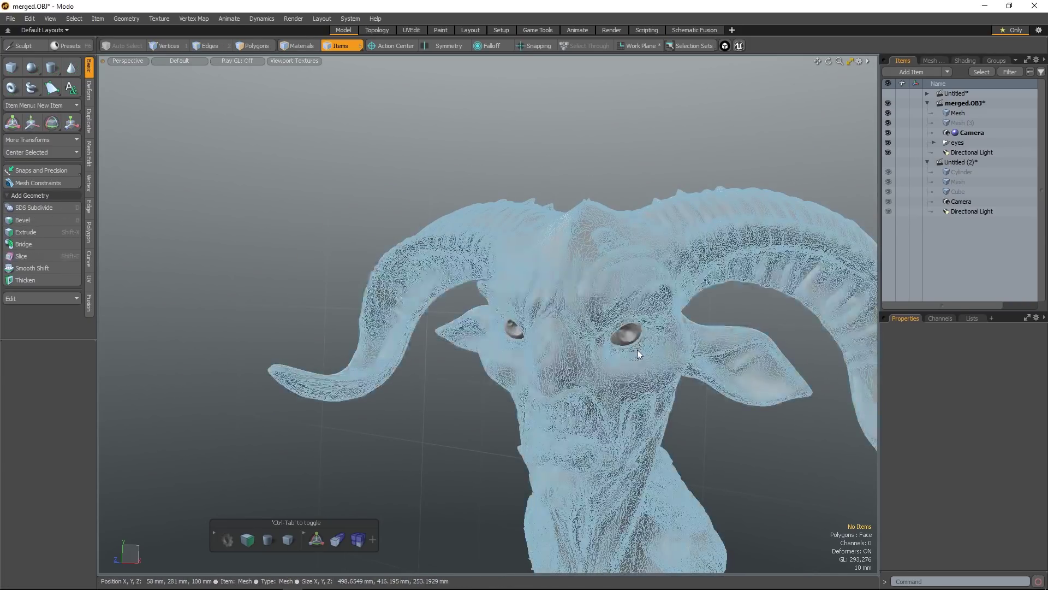
Try the Shaded, Default and Gooch shading styles on the bust in the viewport
key(ctrl+grave)
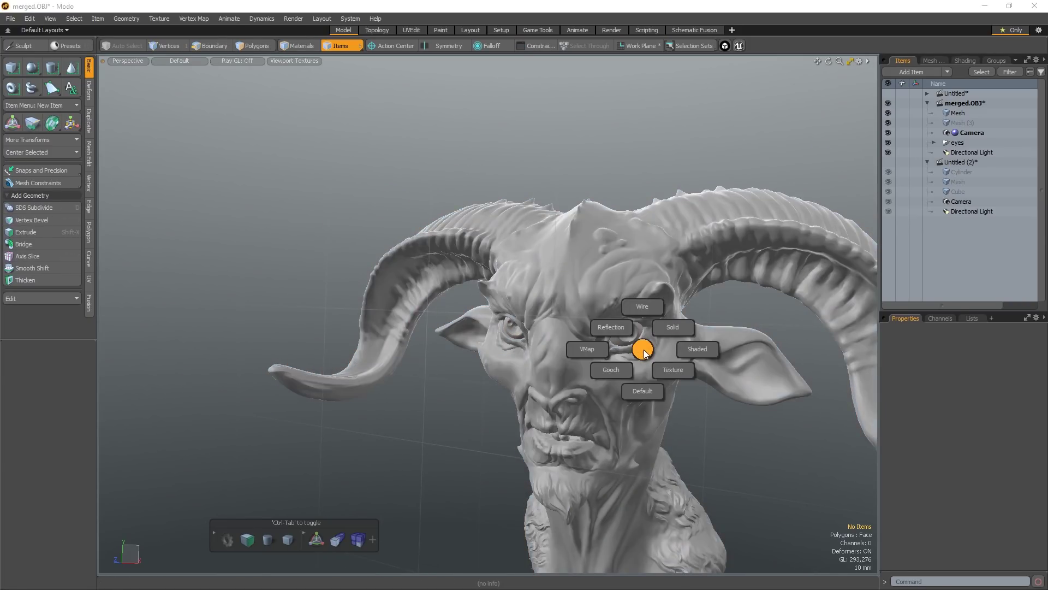
click(694, 350)
key(ctrl+grave)
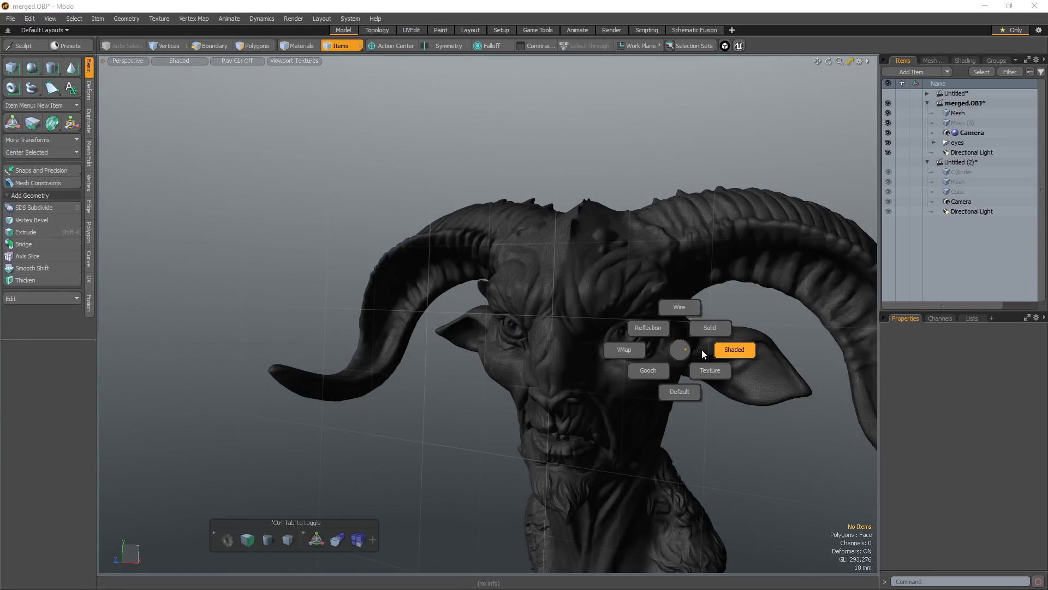
click(676, 396)
key(ctrl+grave)
click(628, 374)
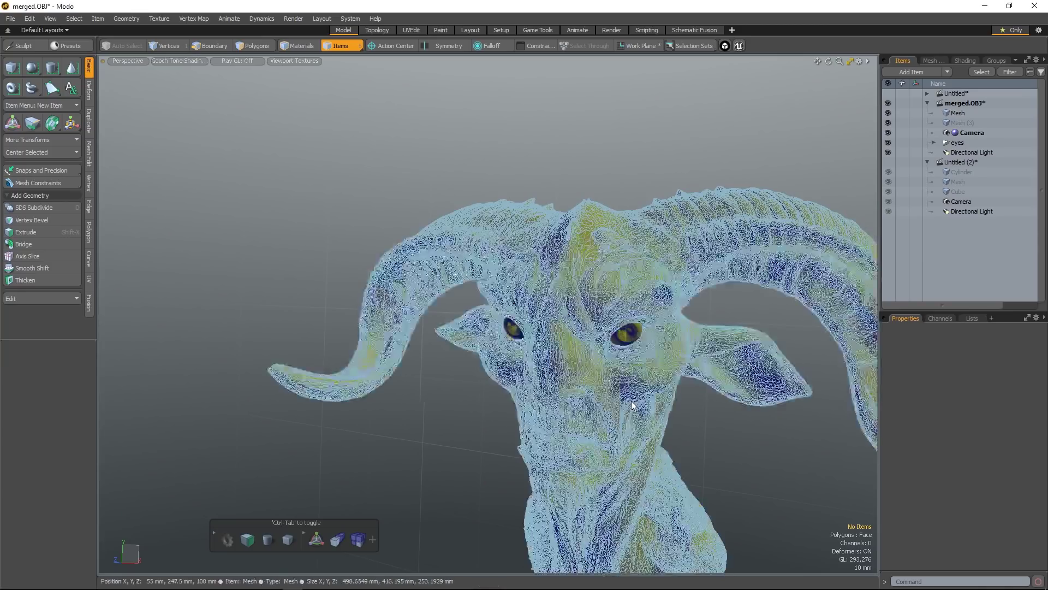
Switch the viewport to Shaded and then to the Reflection shading style
key(ctrl+grave)
click(767, 379)
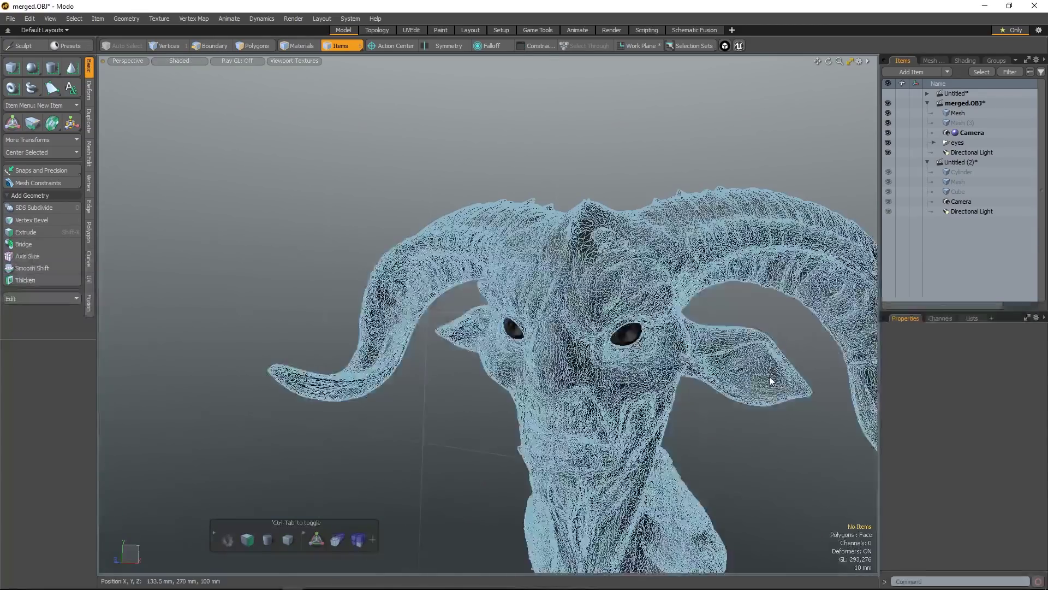
ctrl+alt+drag(702, 372, 675, 380)
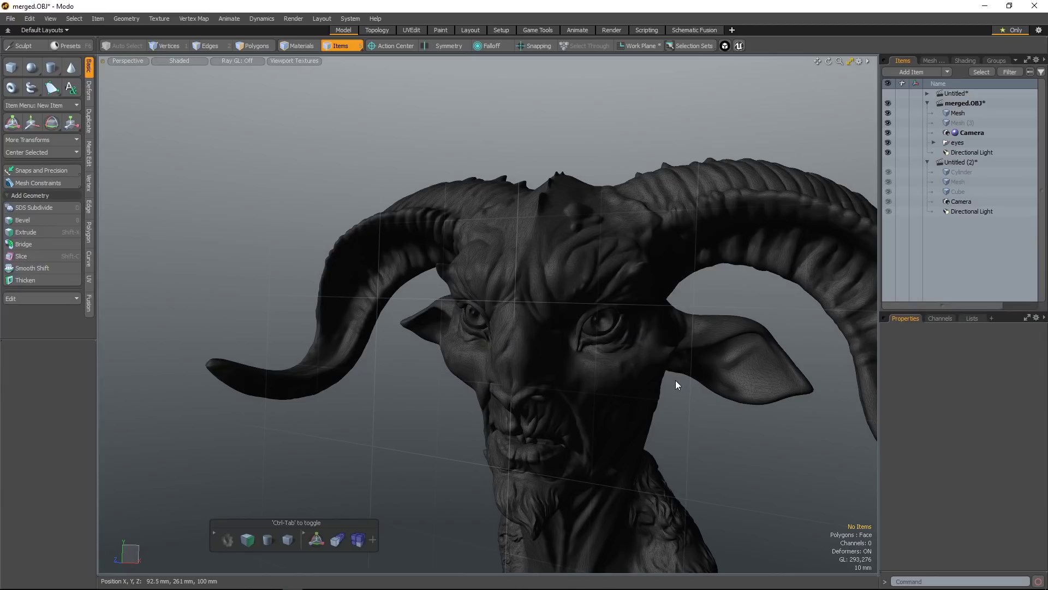
key(ctrl+3)
key(ctrl+grave)
click(621, 346)
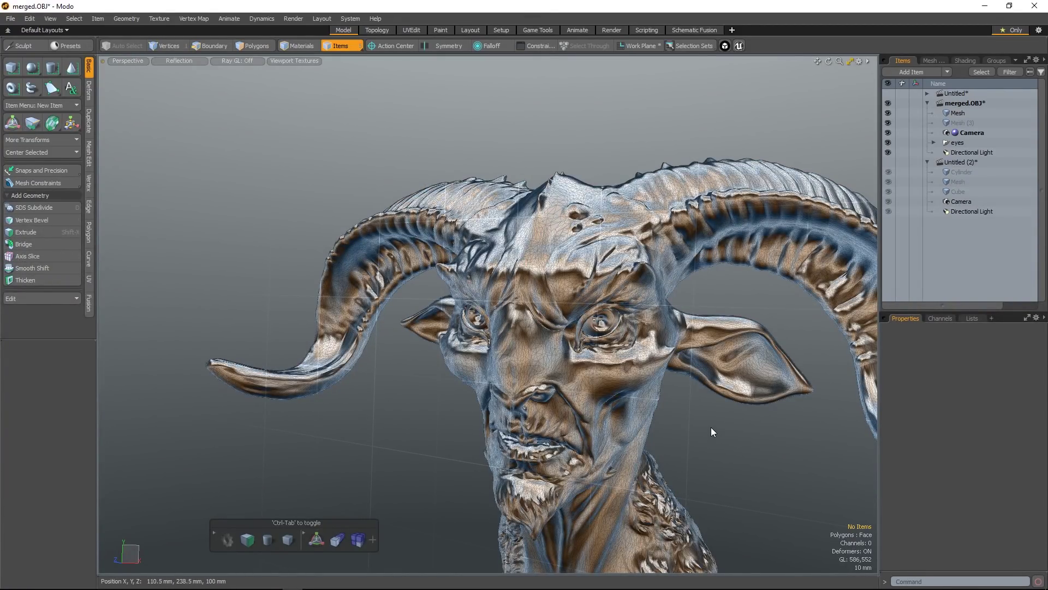
alt+drag(709, 409, 713, 423)
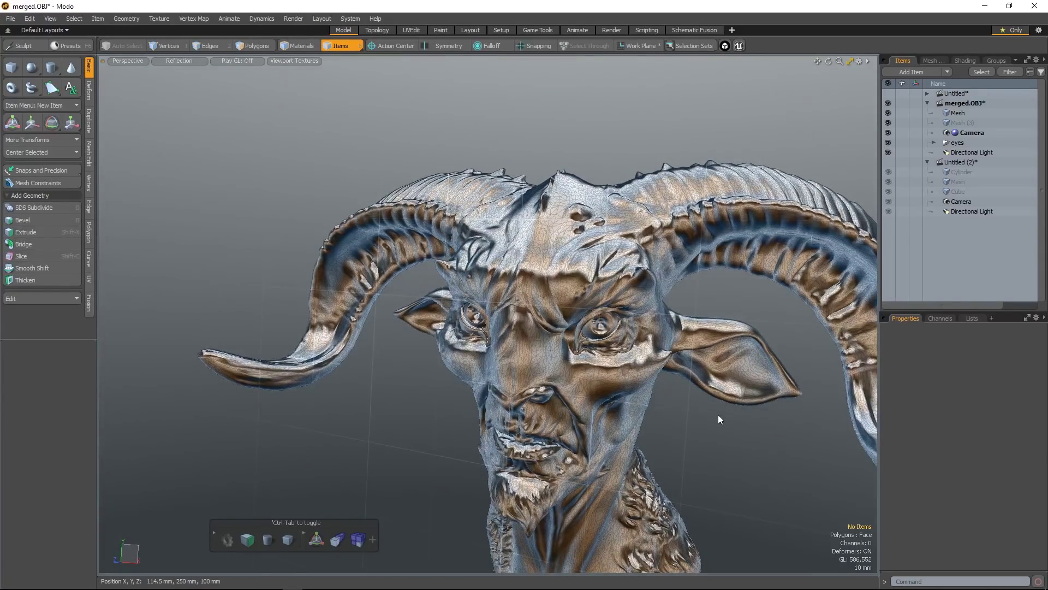
Compare the Shaded style on the face up close, then reapply Reflection and inspect the head from different distances
key(ctrl+grave)
click(762, 416)
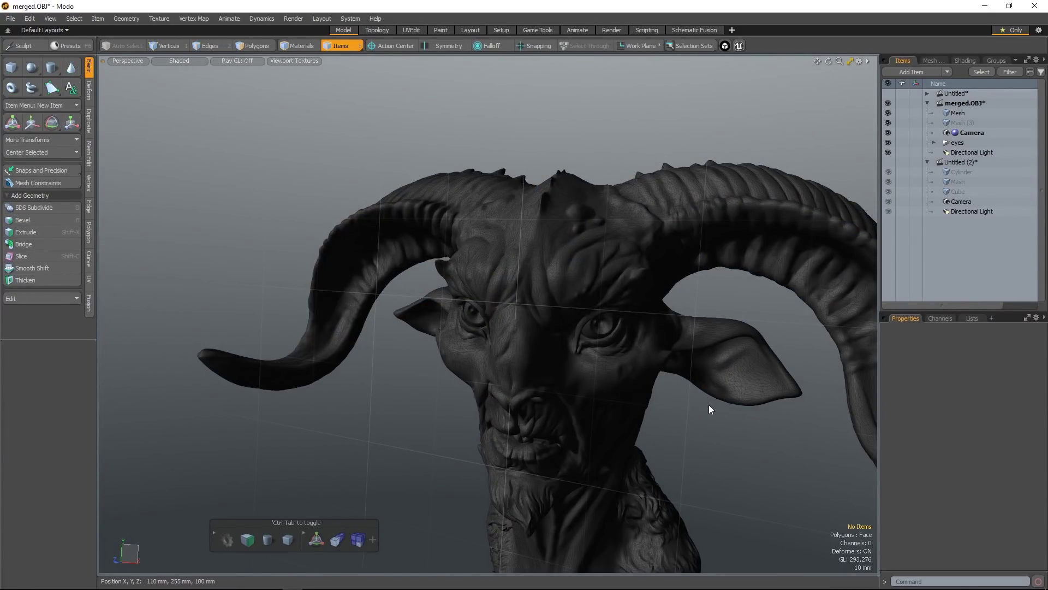
mouse_move(677, 396)
ctrl+alt+mouse_down()
mouse_move(680, 346)
mouse_move(632, 355)
ctrl+alt+mouse_up()
key(ctrl+2)
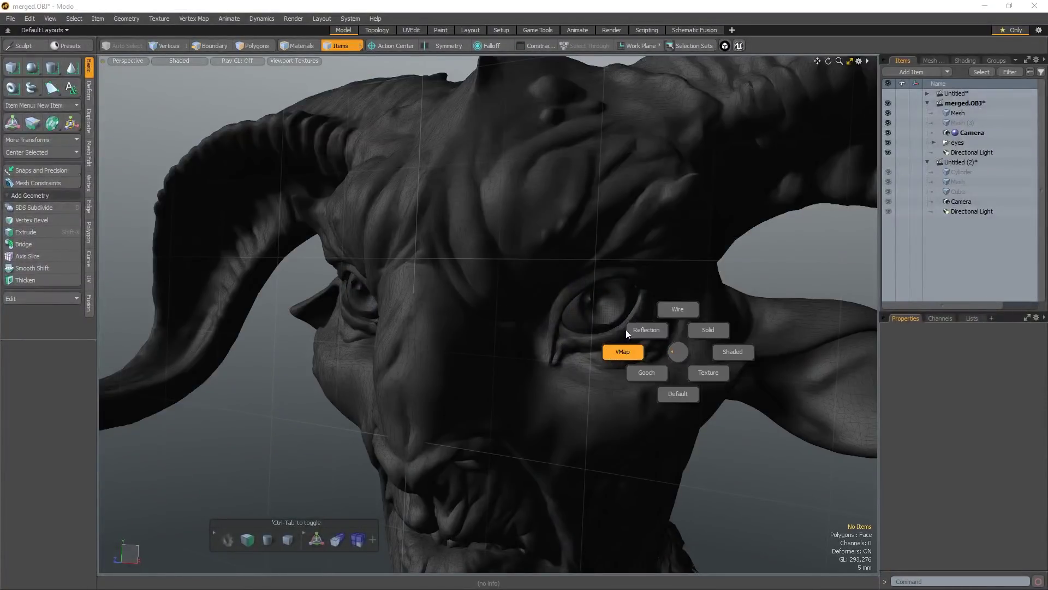
click(645, 330)
mouse_move(726, 329)
ctrl+alt+mouse_down()
mouse_move(628, 338)
mouse_move(660, 340)
mouse_move(627, 349)
ctrl+alt+mouse_up()
ctrl+alt+drag(691, 444, 693, 379)
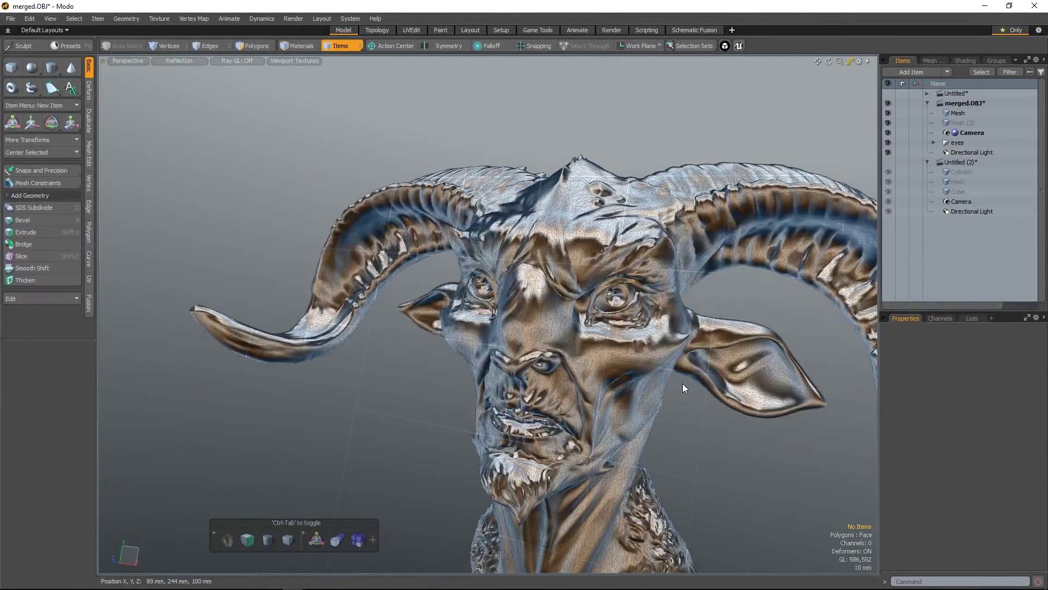
Restore the Default shading style and turn off the wireframe overlay
key(ctrl+2)
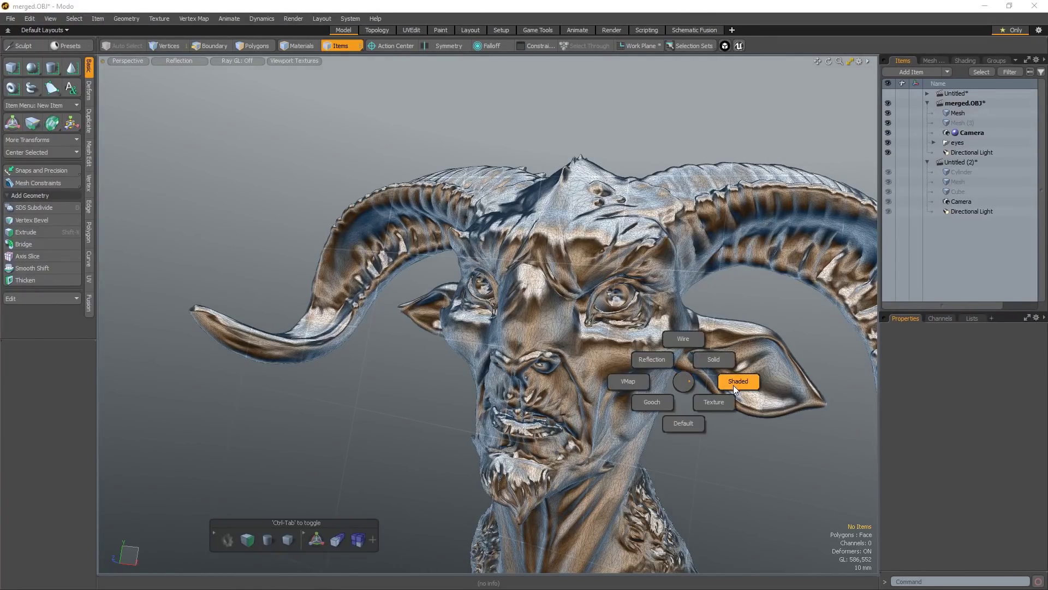
click(683, 428)
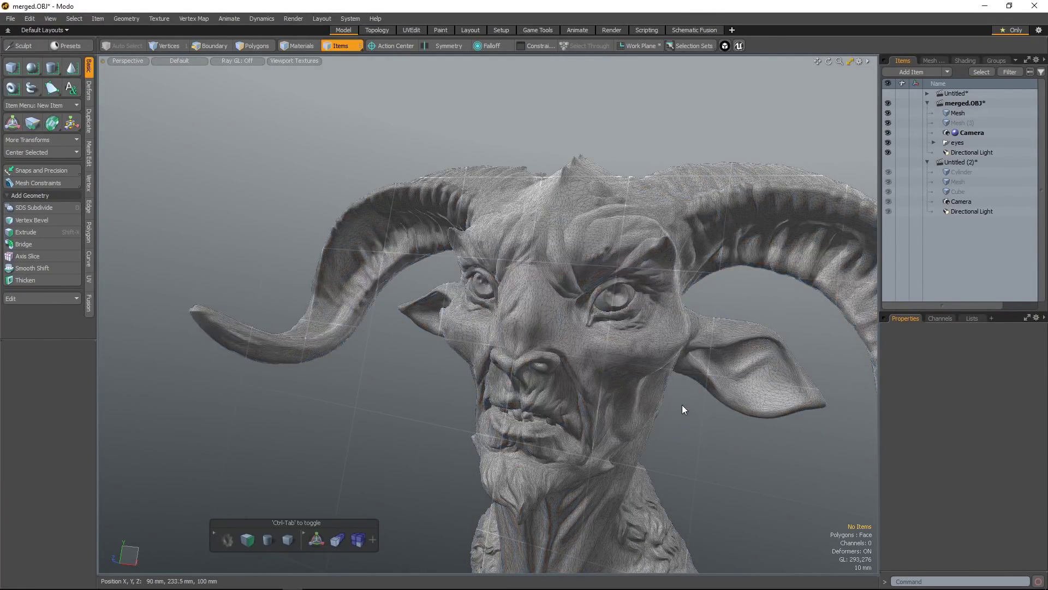
key(shift+grave)
click(833, 401)
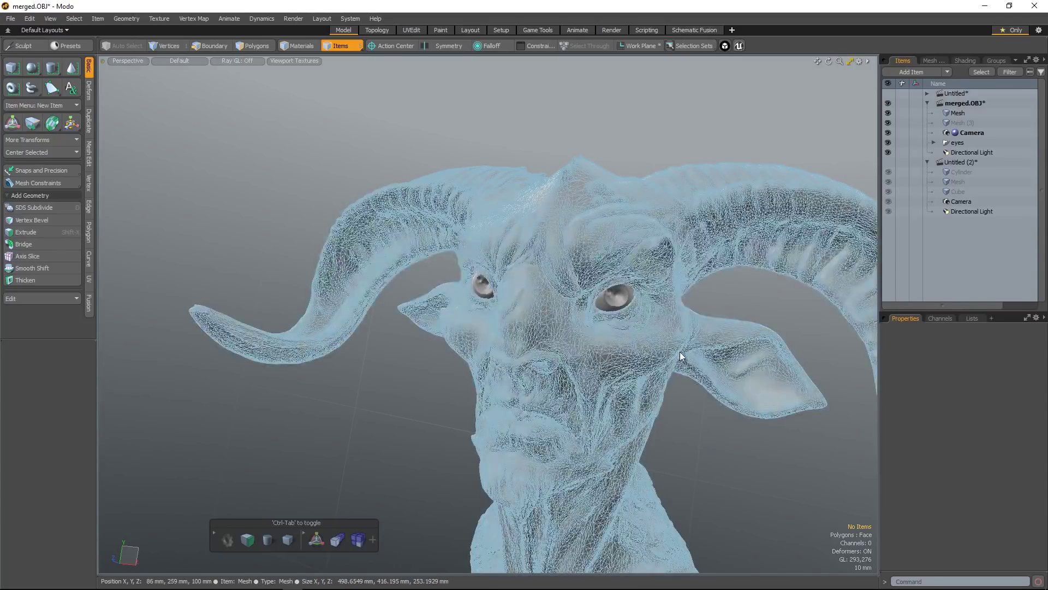
Bring up the palettes pie menu over the bust and look over its choices from Info/Stats to VMaps
key(ctrl+1)
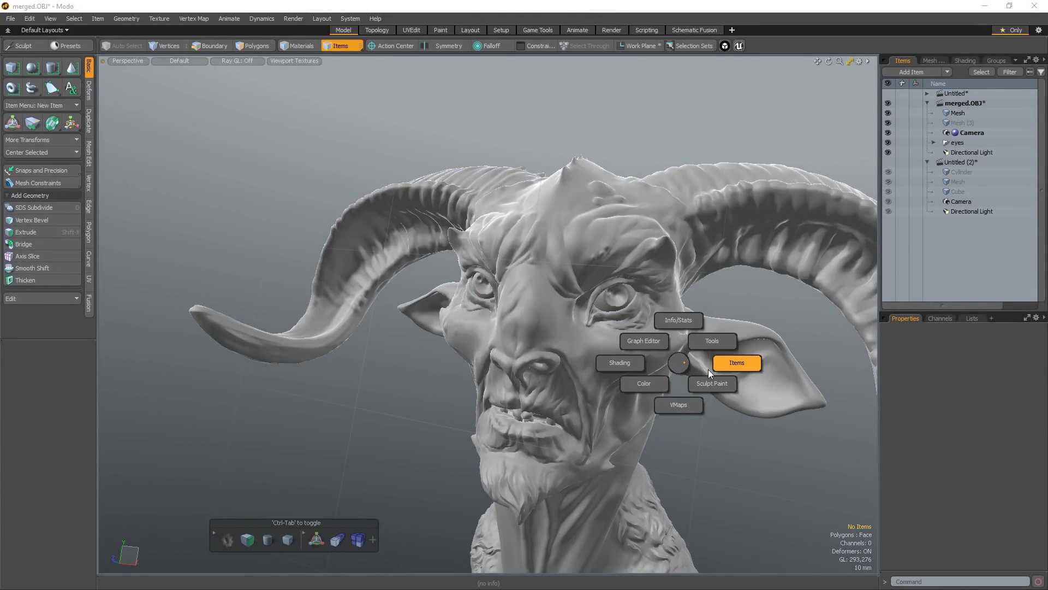
click(679, 363)
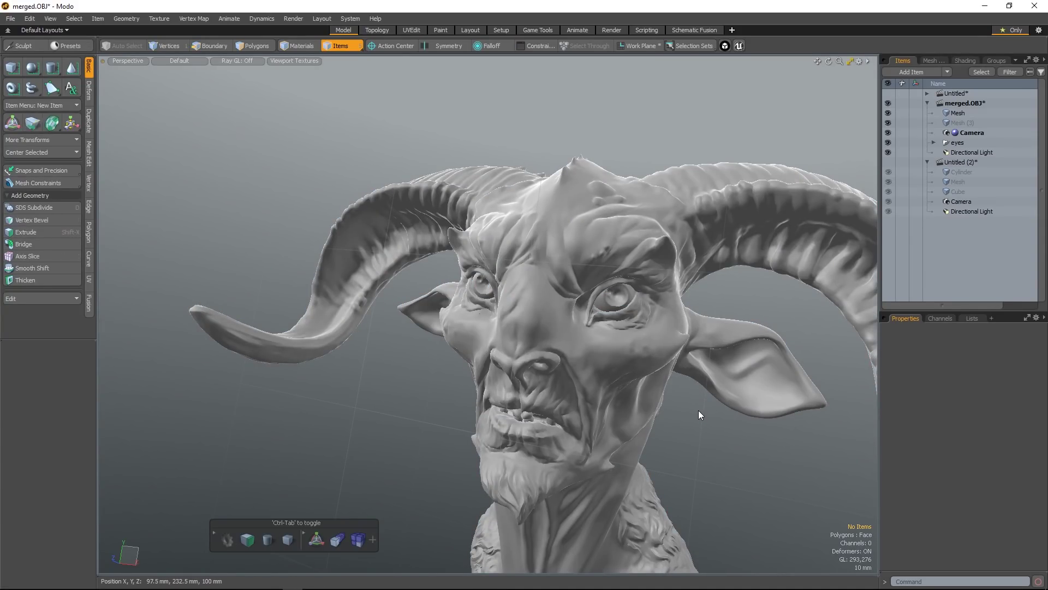
key(ctrl+3)
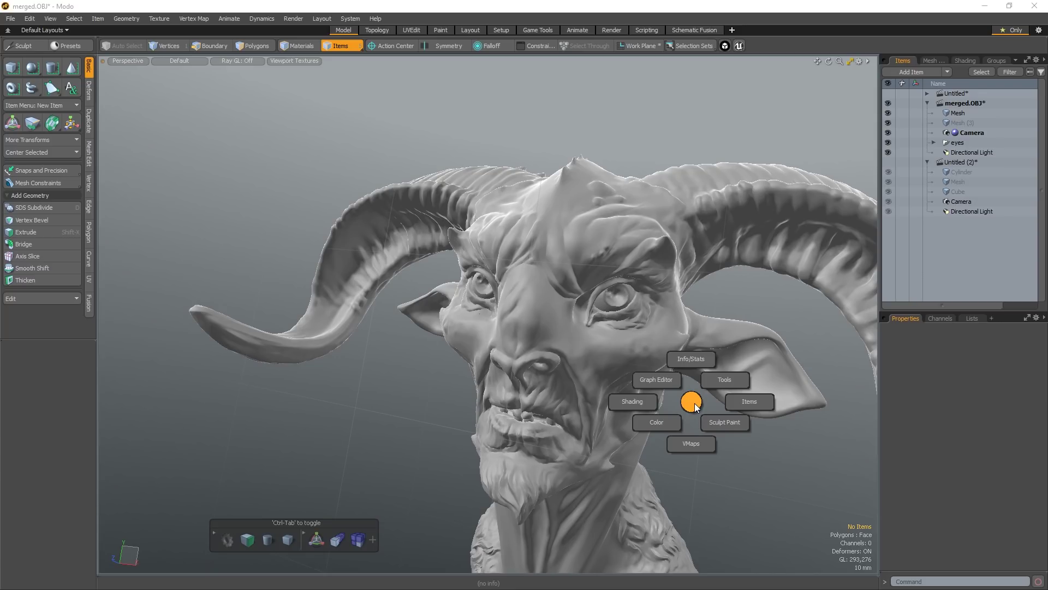
click(692, 402)
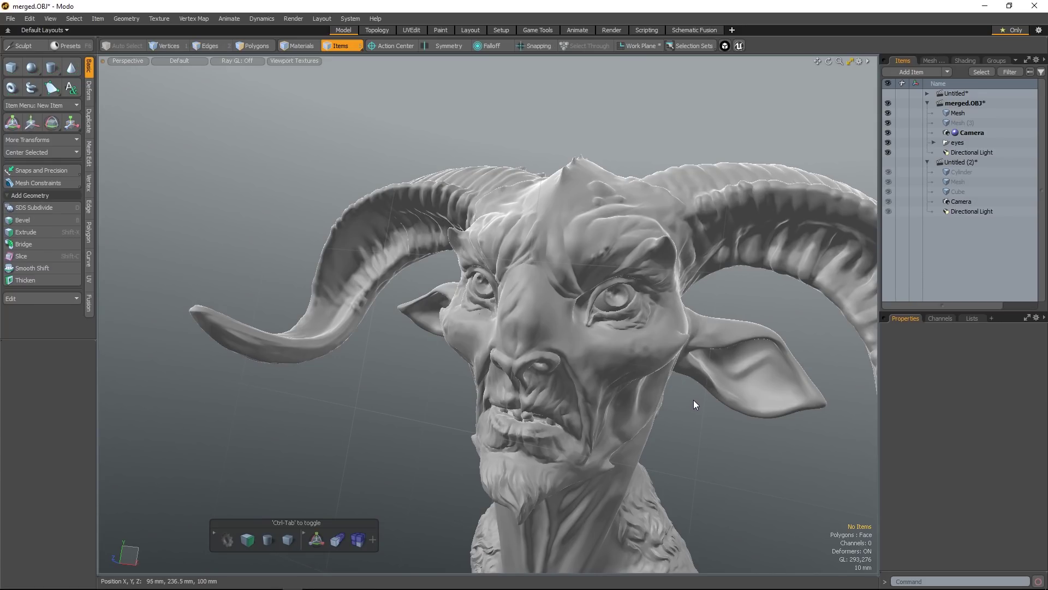
ctrl+alt+drag(664, 369, 679, 384)
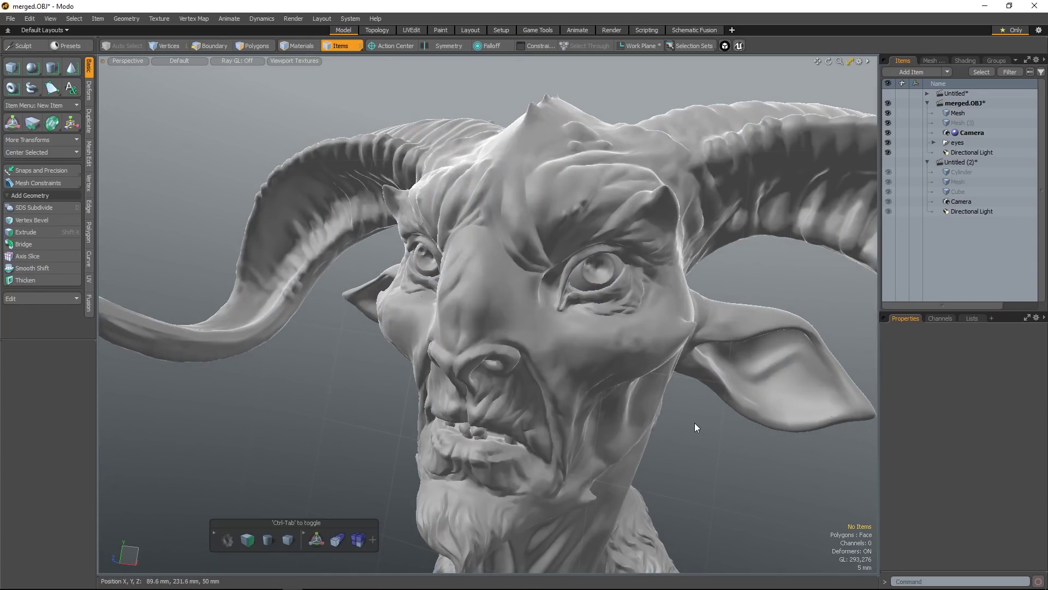
key(ctrl+shift+space)
click(630, 419)
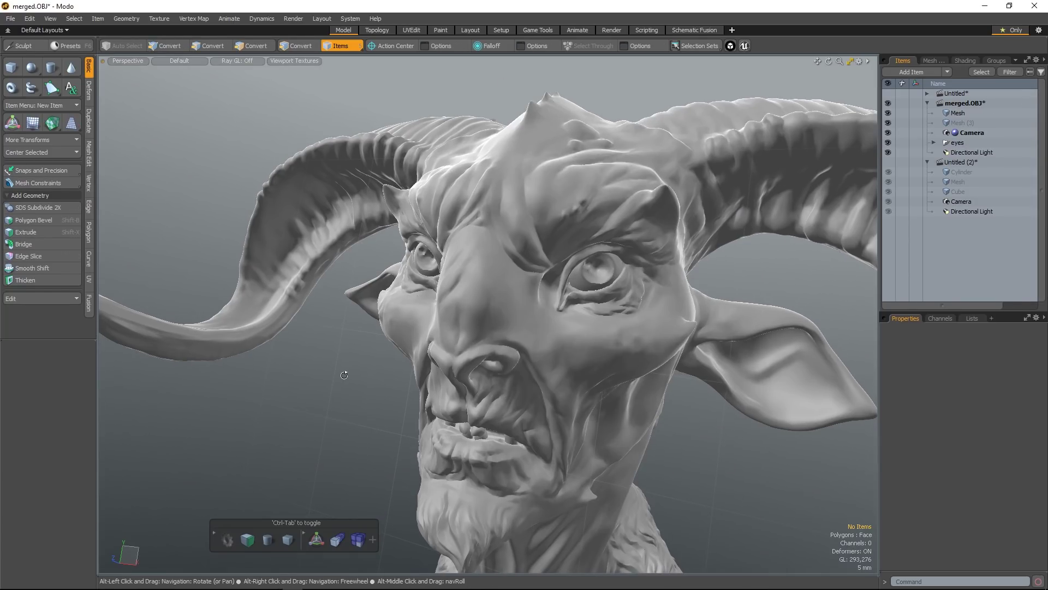
key(ctrl+2)
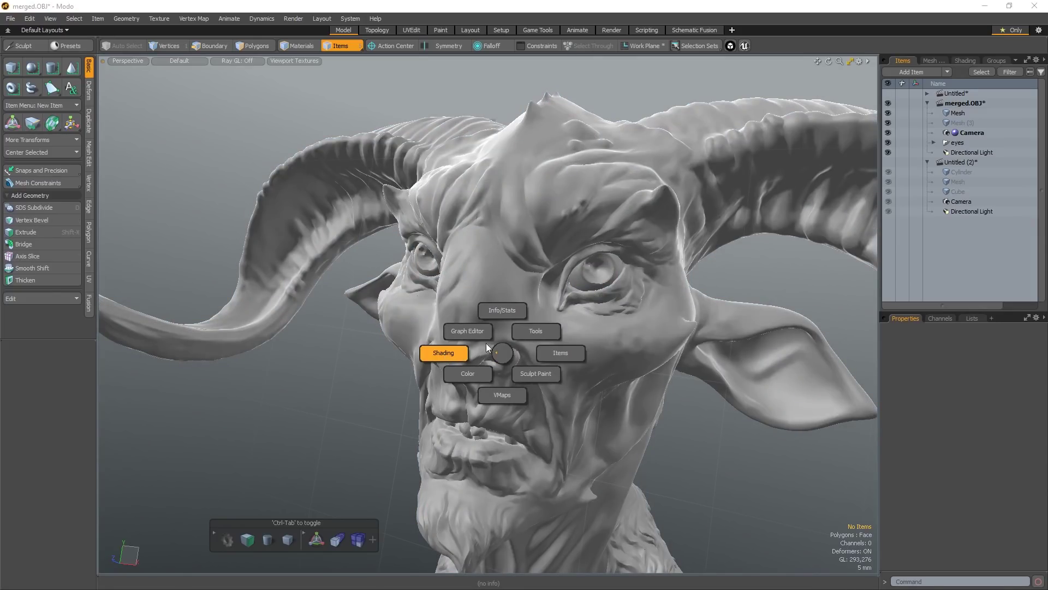
click(482, 328)
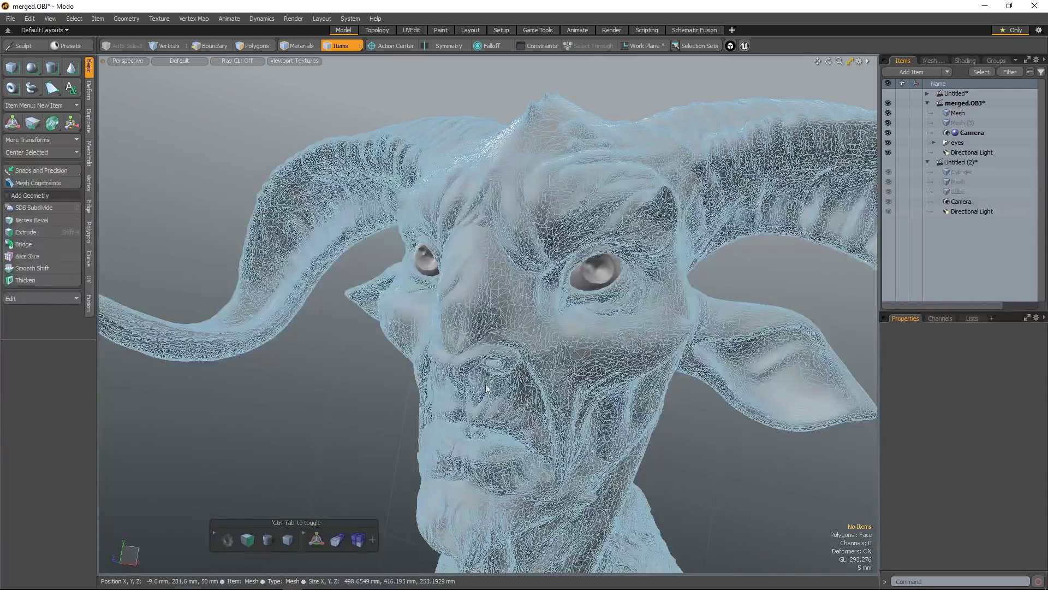
Open the Graph Editor palette over the viewport and dismiss it again
key(ctrl+space)
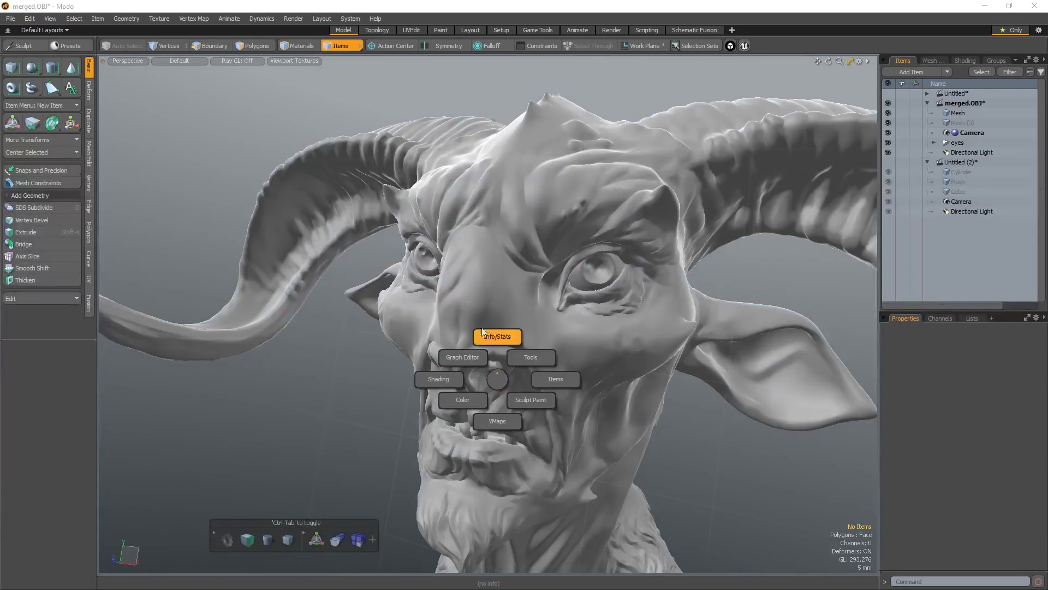
click(472, 356)
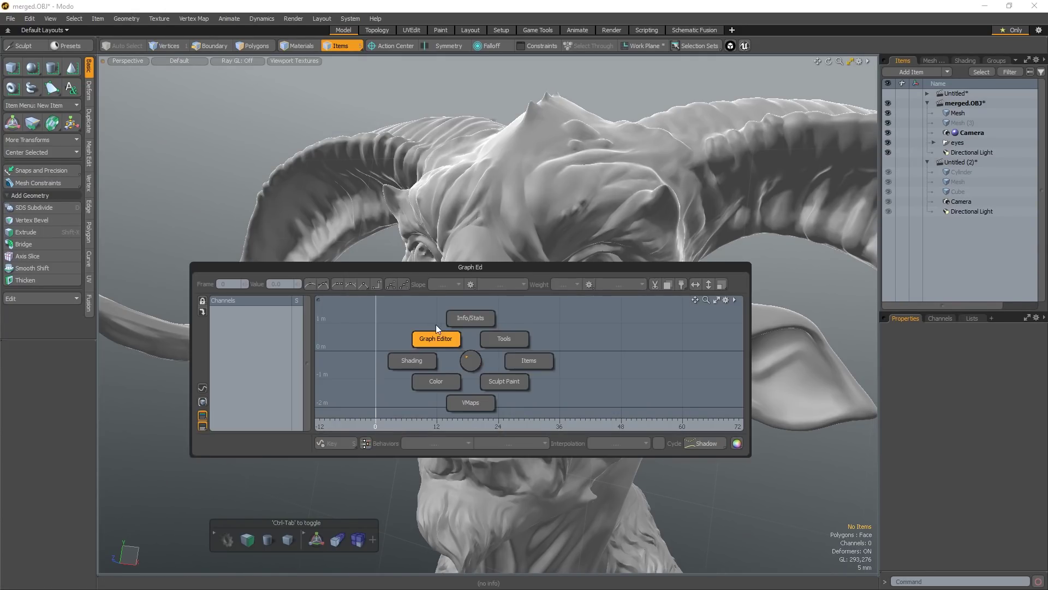
key(ctrl+space)
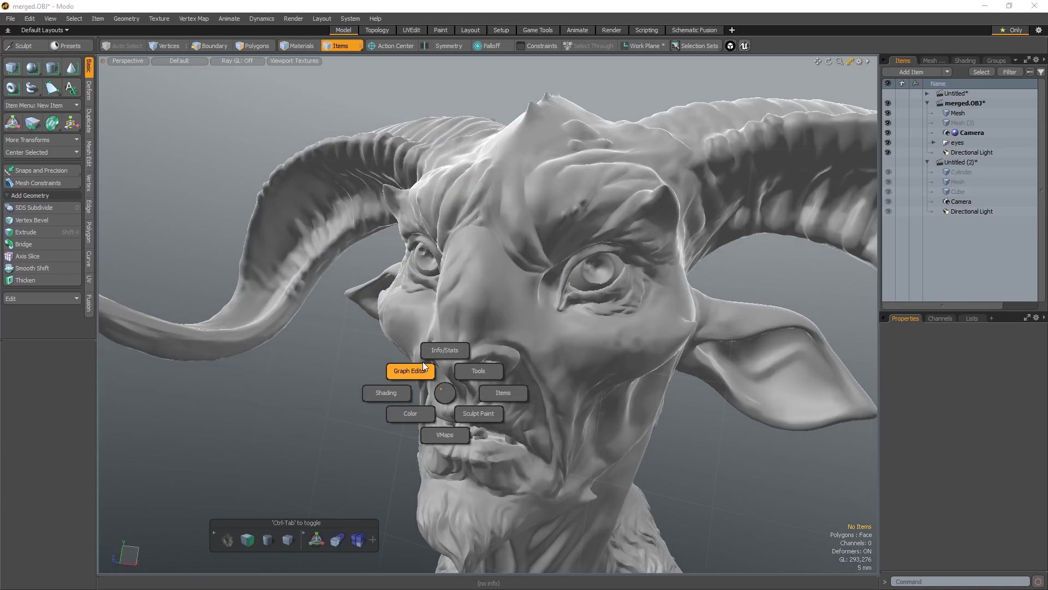
click(425, 370)
Show the Info & Statistics palette, examine the polygon counts By Vertex, and close the palette
key(ctrl+space)
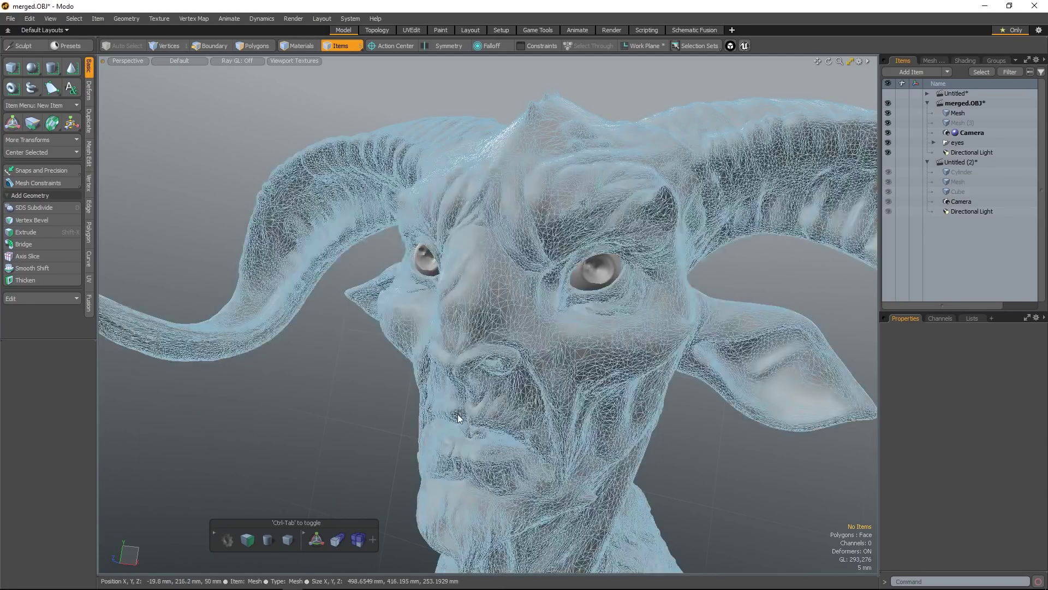
key(ctrl+space)
click(472, 331)
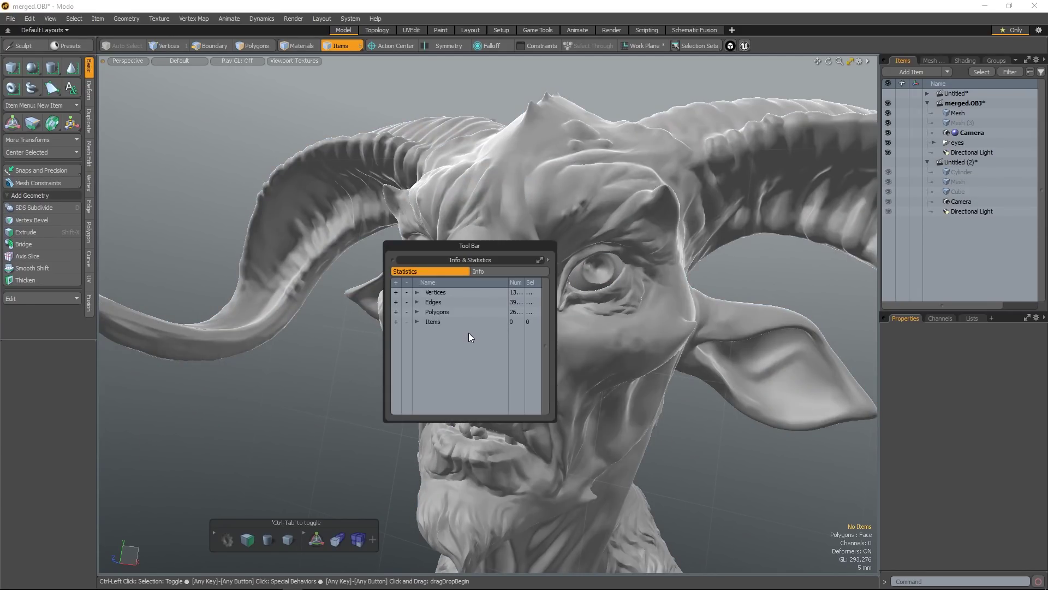
click(417, 312)
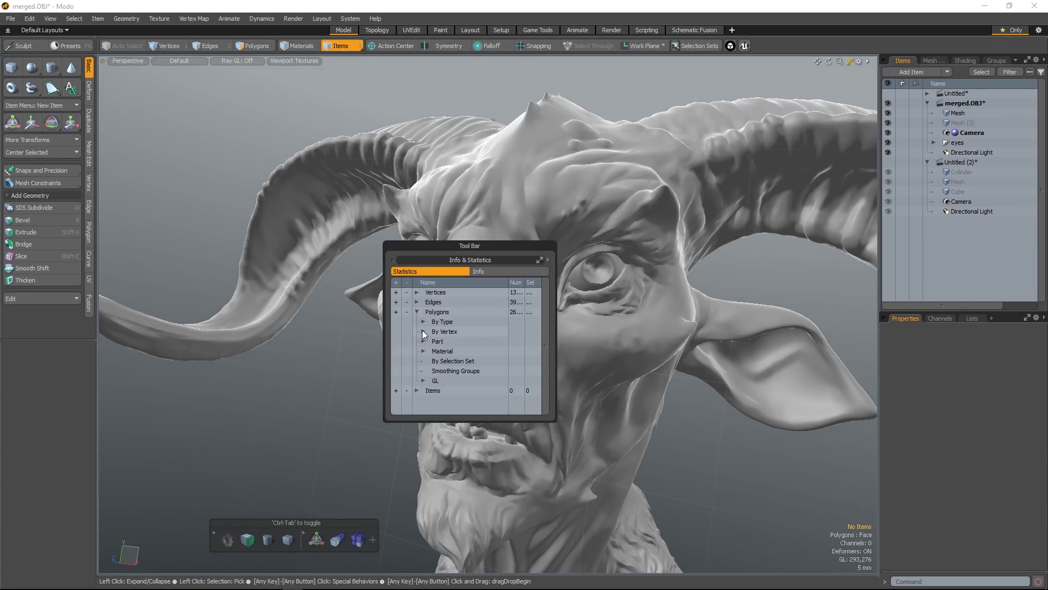
click(423, 332)
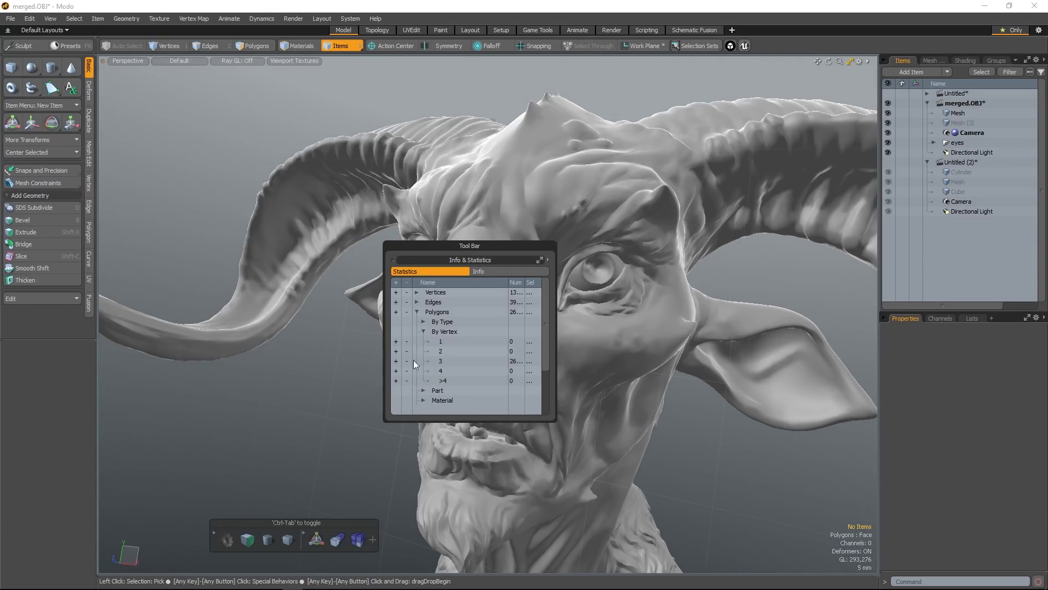
scroll(539, 362, down, 1)
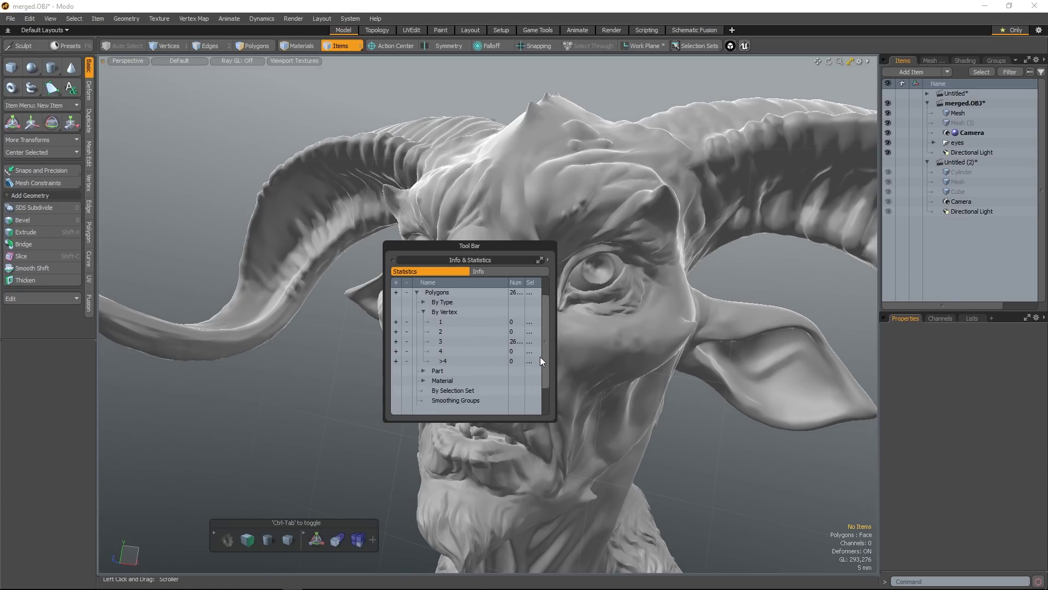
click(657, 266)
Open the floating Tools palette, browse its Deform, Duplicate and Mesh Edit tool sets, and dismiss it
key(ctrl+3)
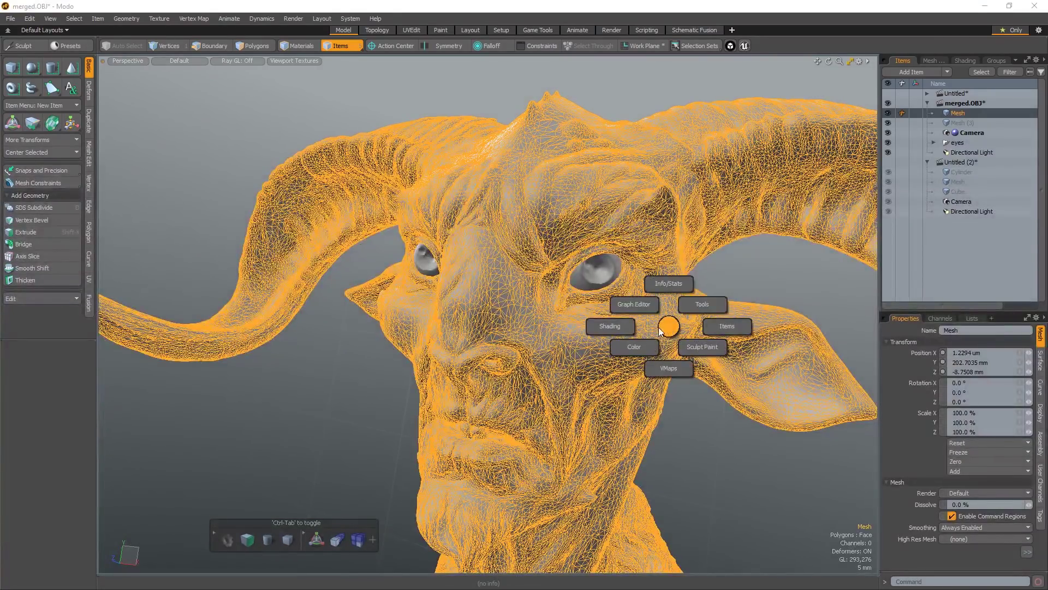
key(ctrl+space)
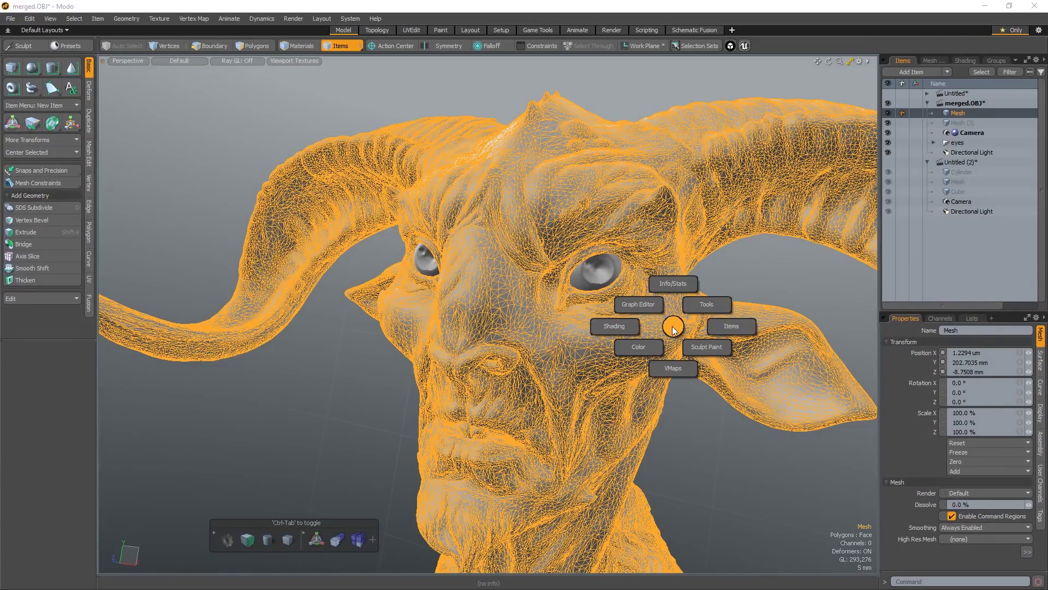
click(693, 303)
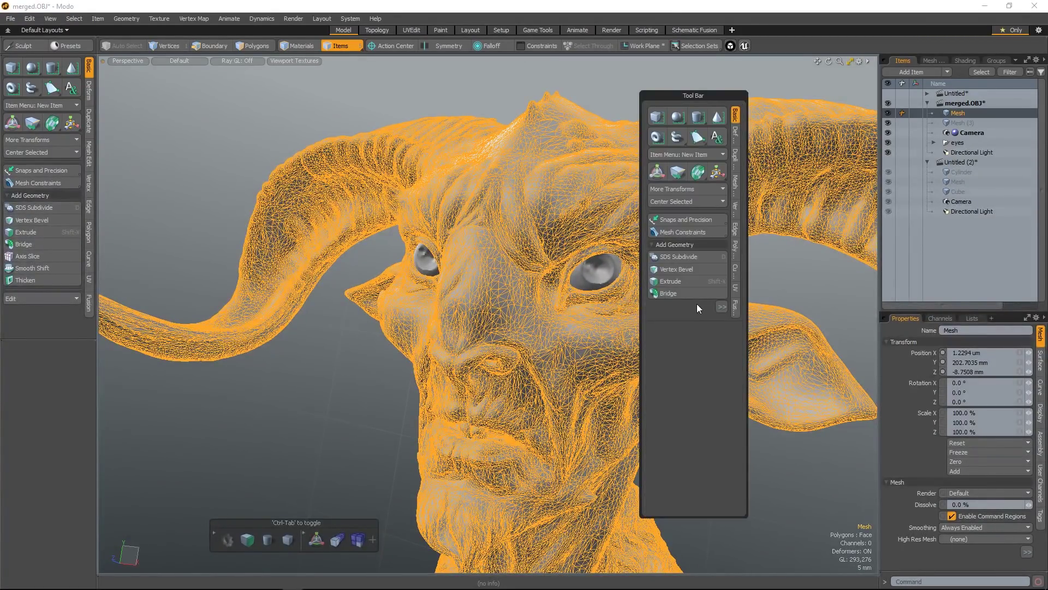
click(736, 136)
click(735, 160)
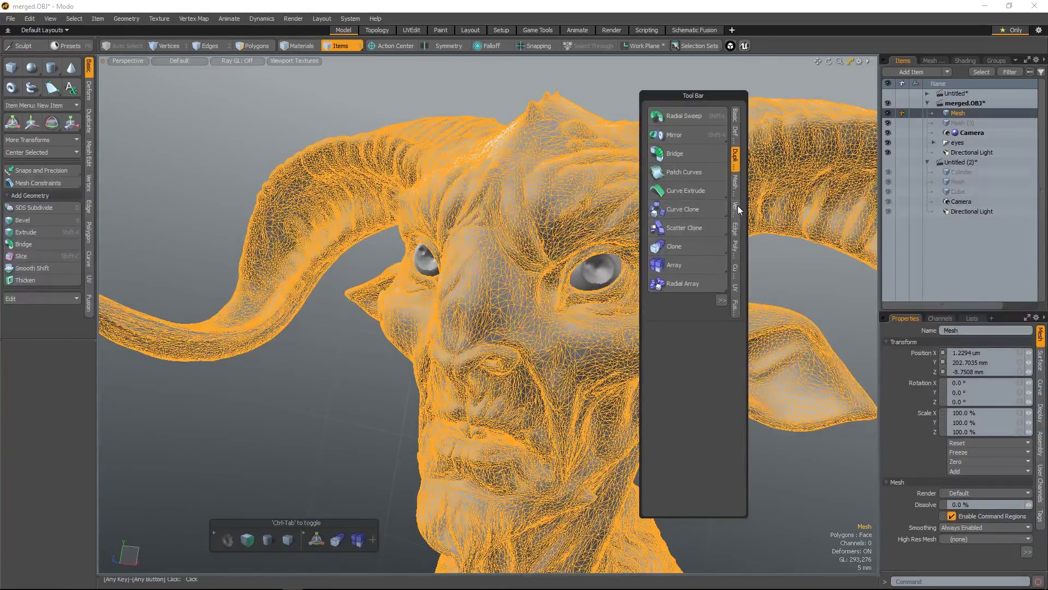
click(736, 185)
click(626, 92)
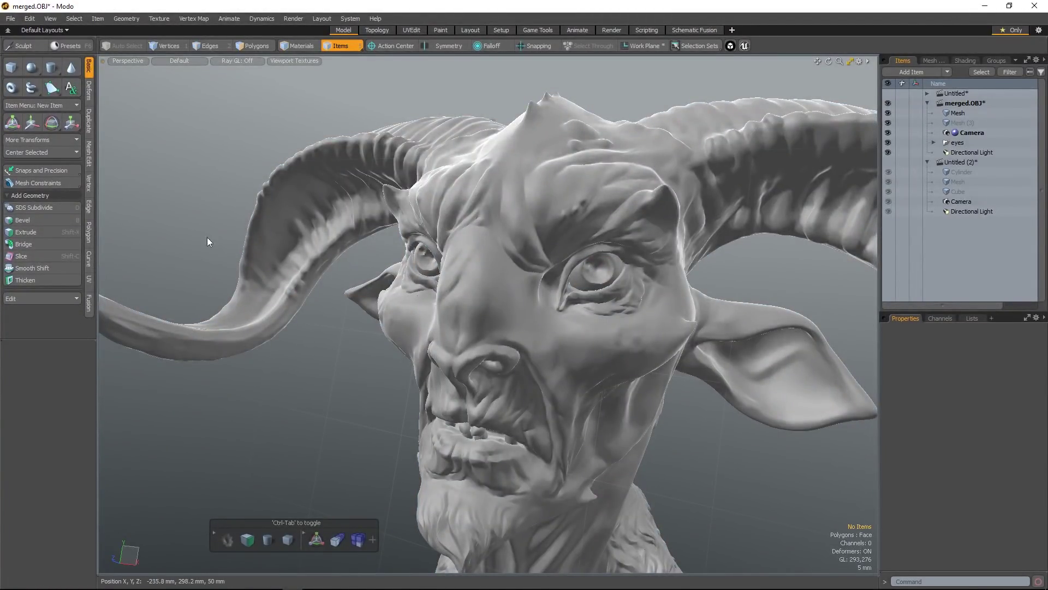
Look over the palettes pie menu and the topology pie menu with Topo Pen, Bridge and Topology Sketch
key(ctrl+4)
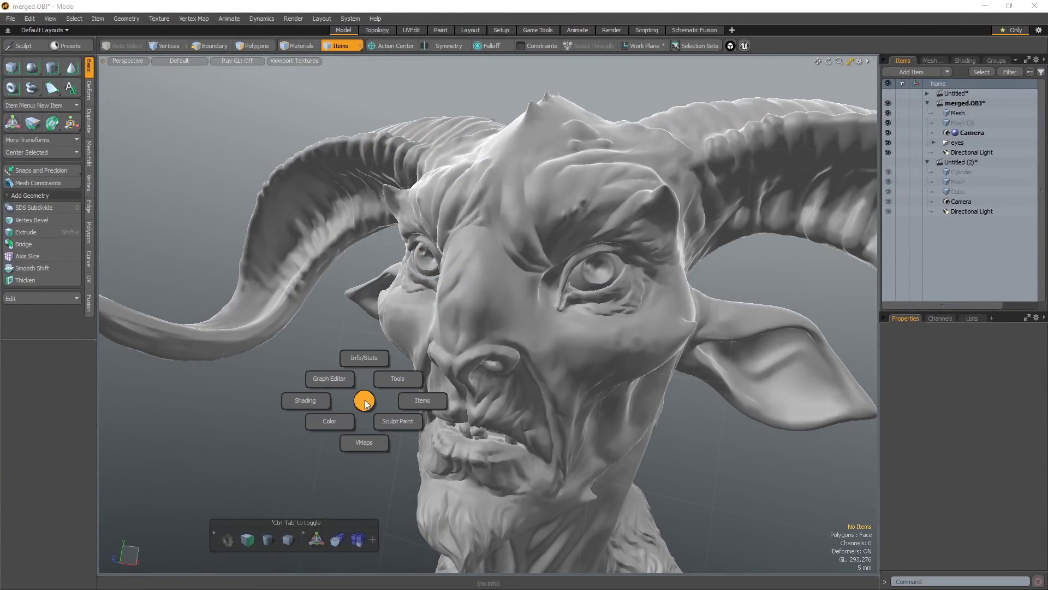
click(395, 400)
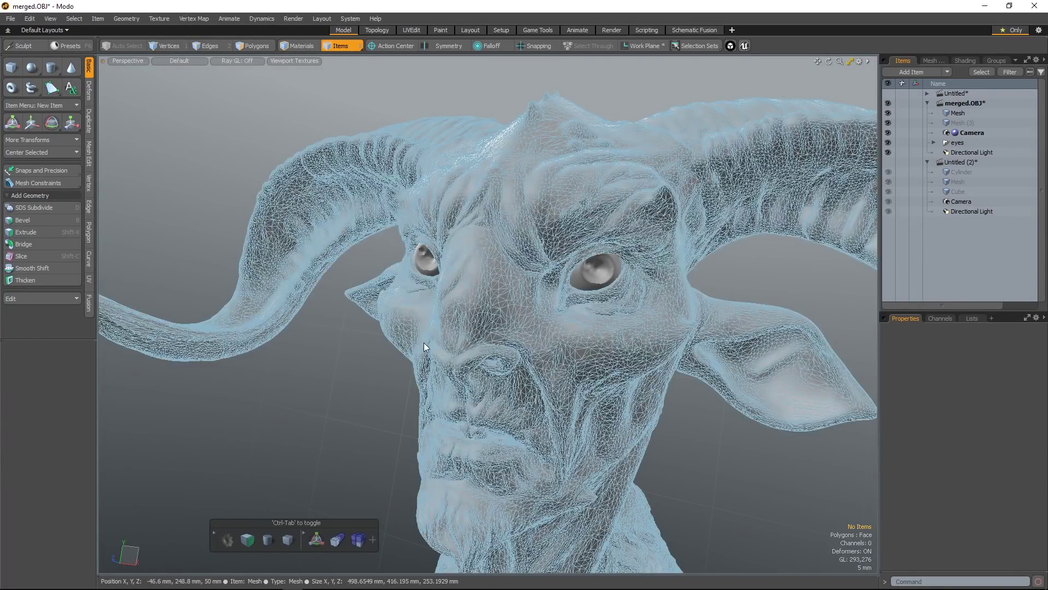
key(ctrl+5)
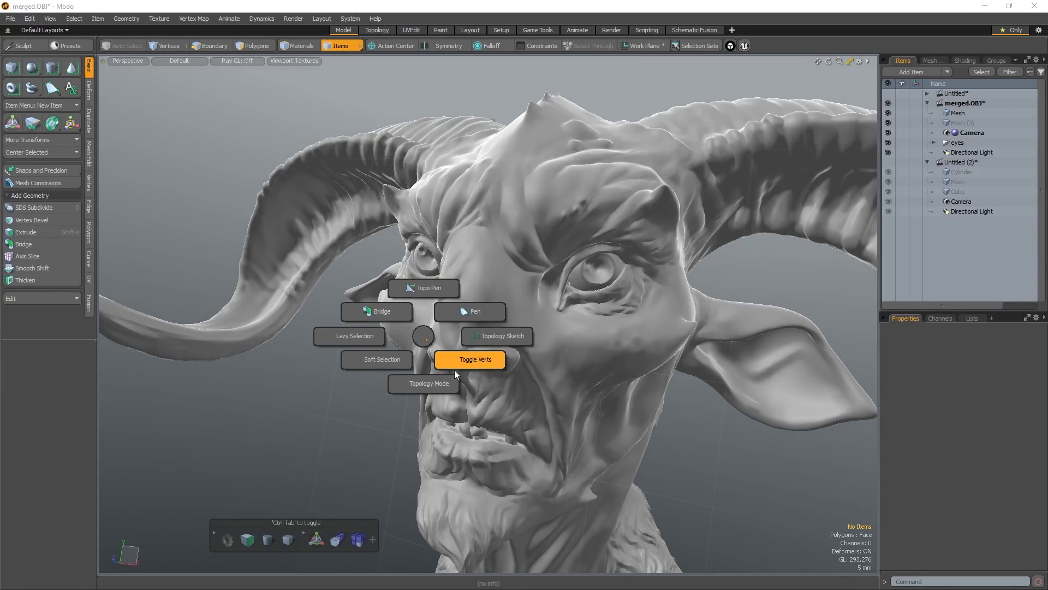
click(418, 389)
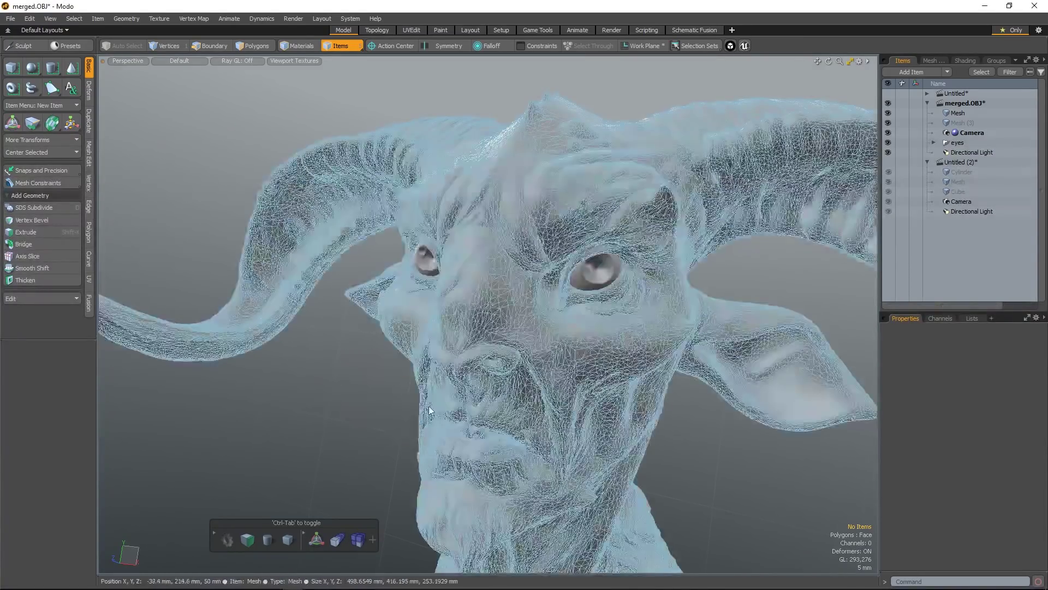
Turn on the Soft Selection falloff and look over the pie options Backface, Inner Snap, Edge Loop and Edge Slide
key(ctrl+space)
click(368, 440)
key(ctrl+space)
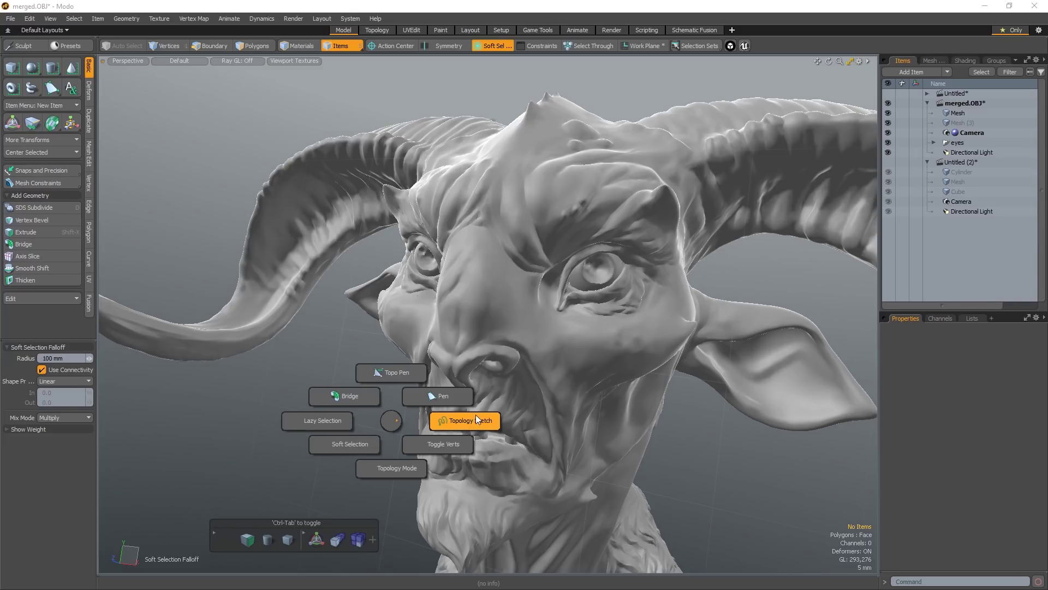
click(388, 421)
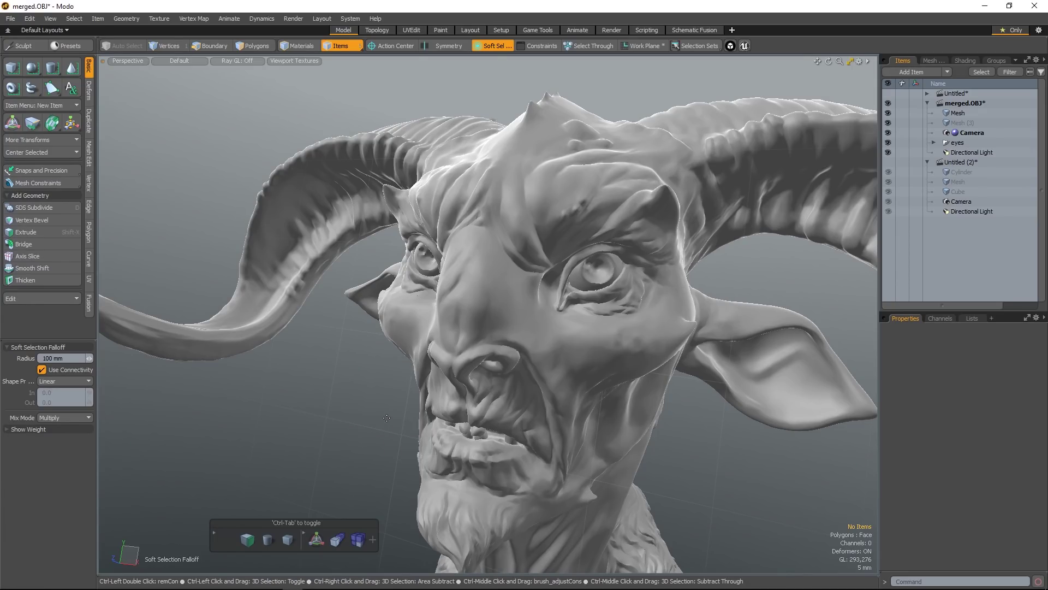
key(ctrl+4)
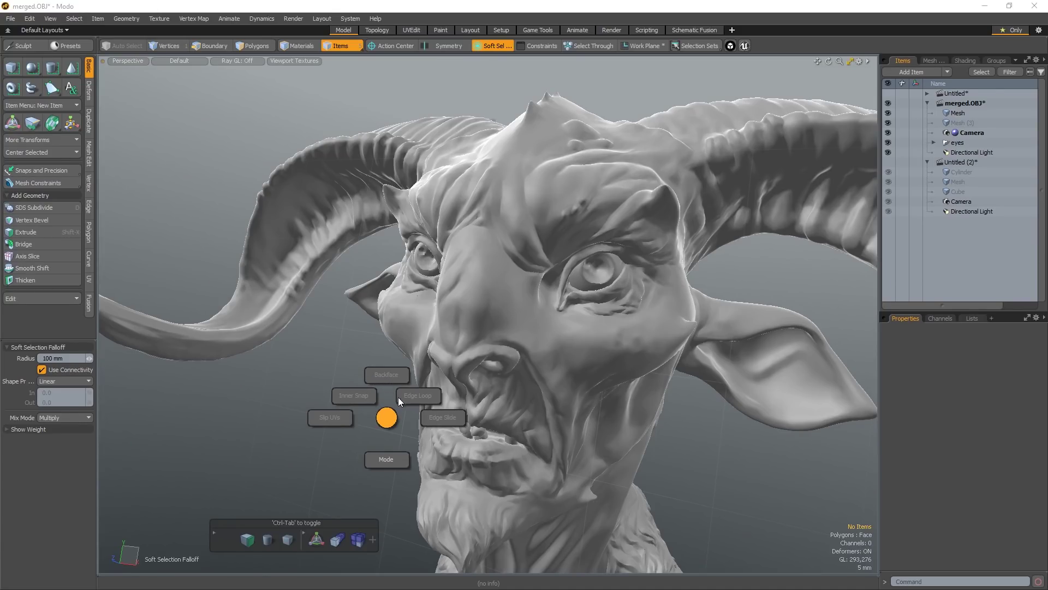
click(389, 417)
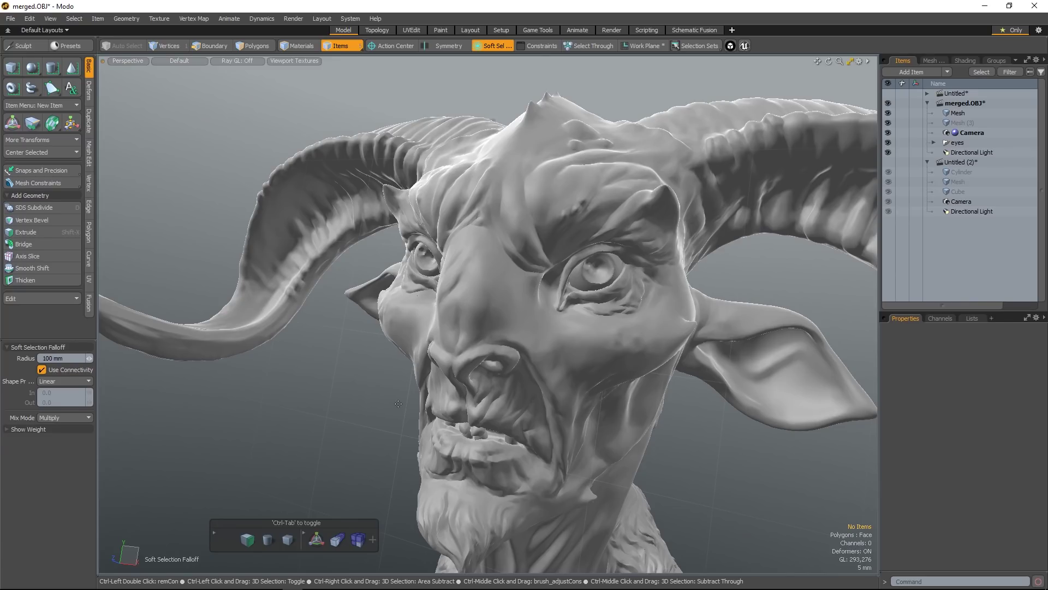
Toggle the inactive meshes repeatedly between Invisible and visible, ending with the bust's eyes shown again
key(ctrl+3)
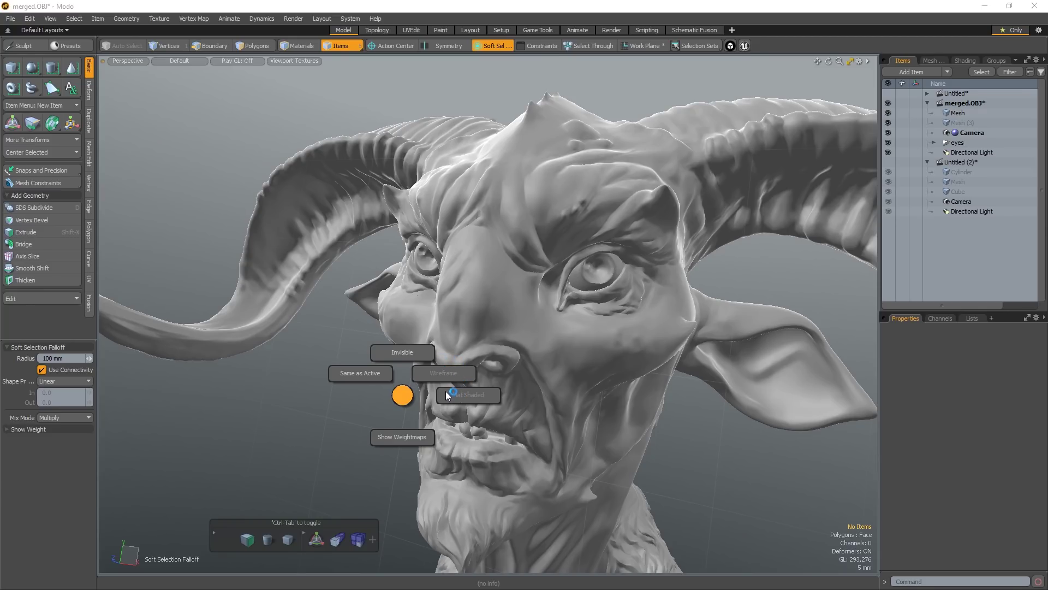
click(356, 365)
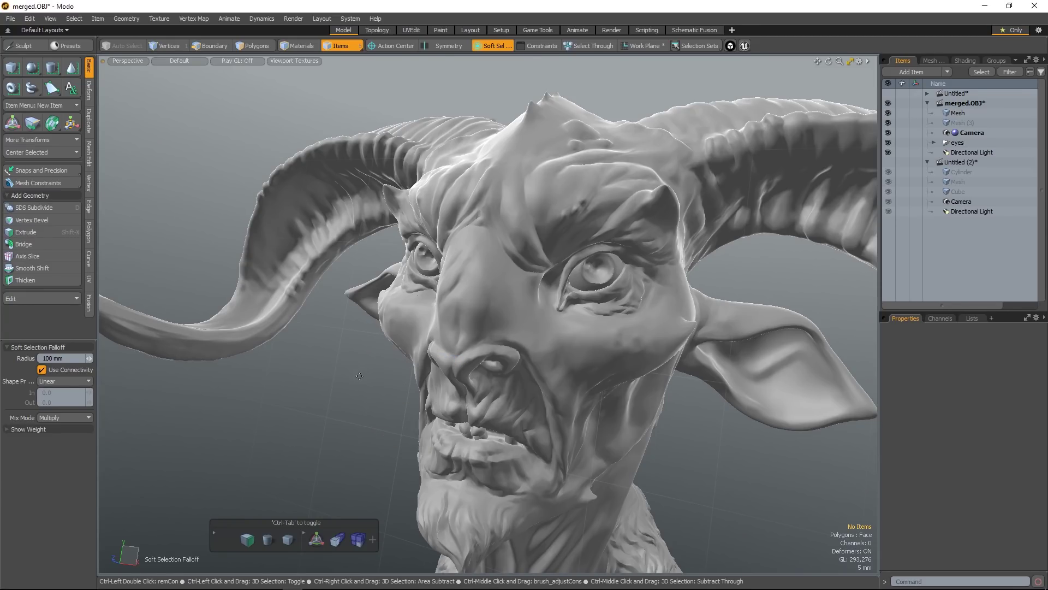
key(alt+grave)
click(362, 313)
key(alt+grave)
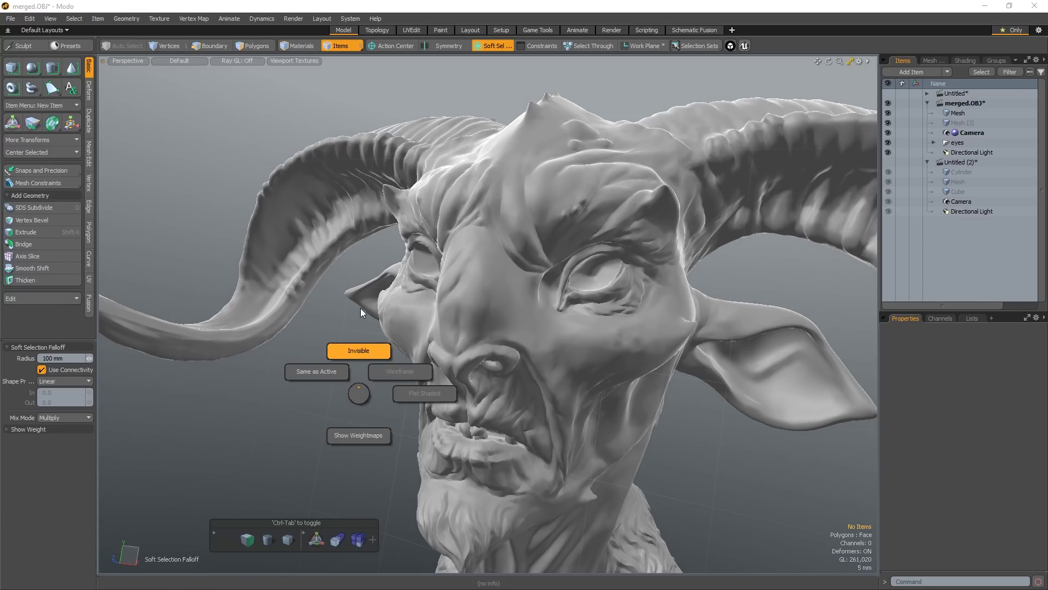
click(361, 313)
key(alt+grave)
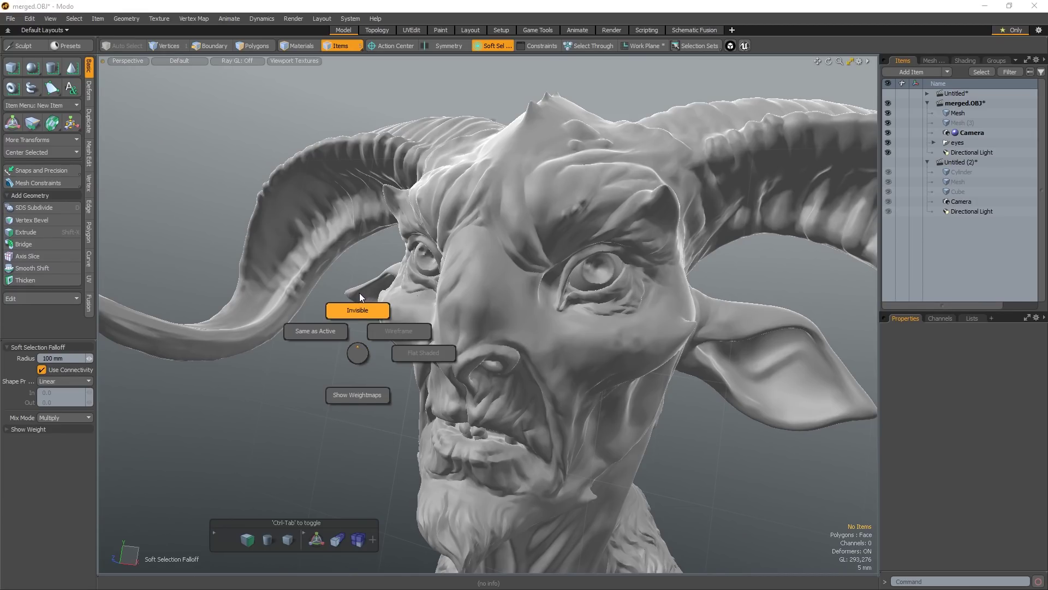
click(359, 306)
key(ctrl+3)
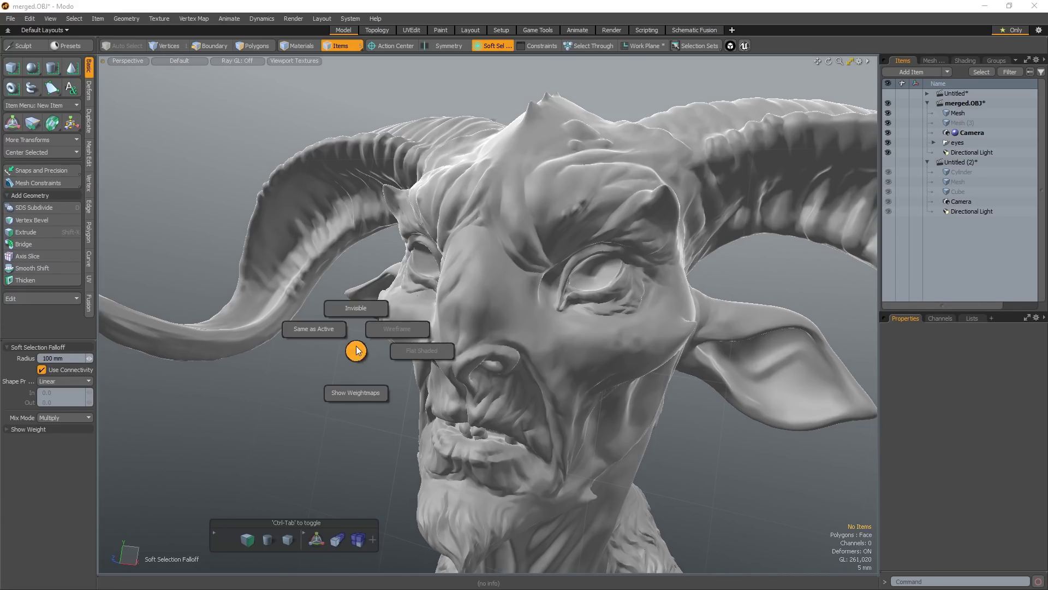
click(355, 309)
key(alt+grave)
click(353, 331)
key(alt+grave)
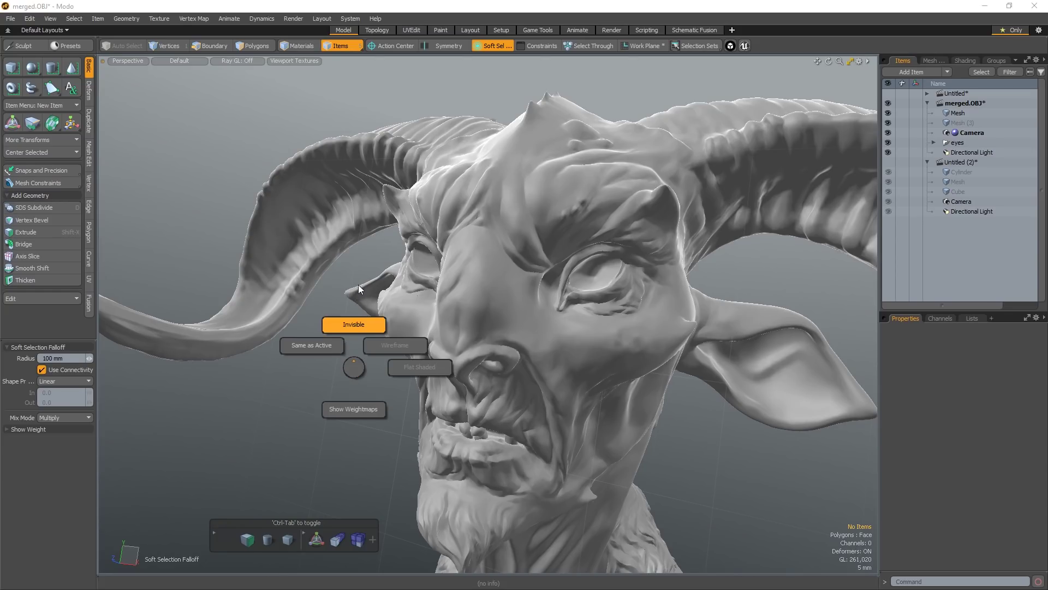
click(358, 283)
key(alt+grave)
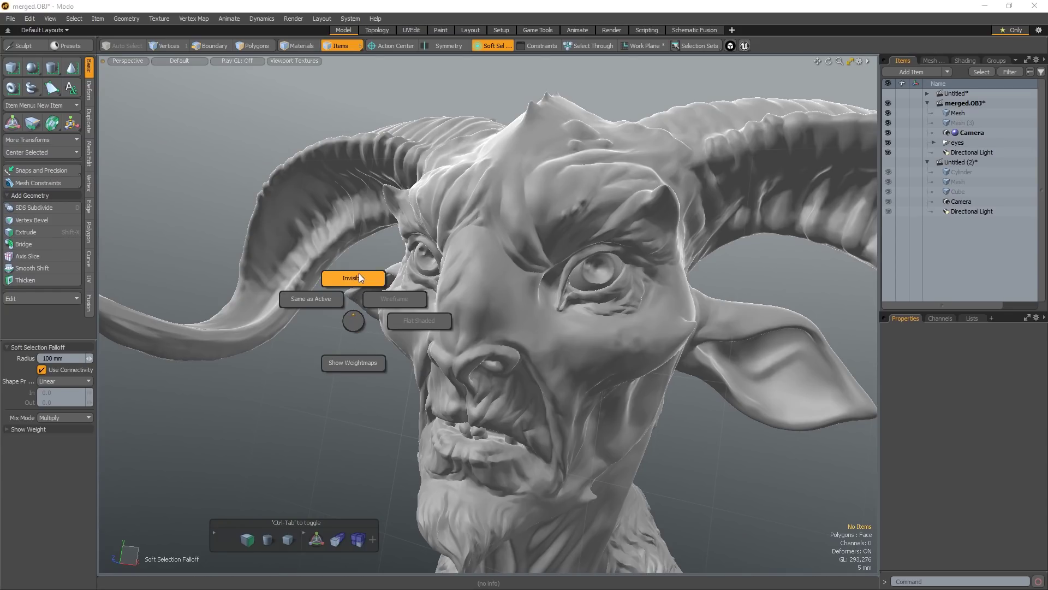
click(358, 275)
key(alt+grave)
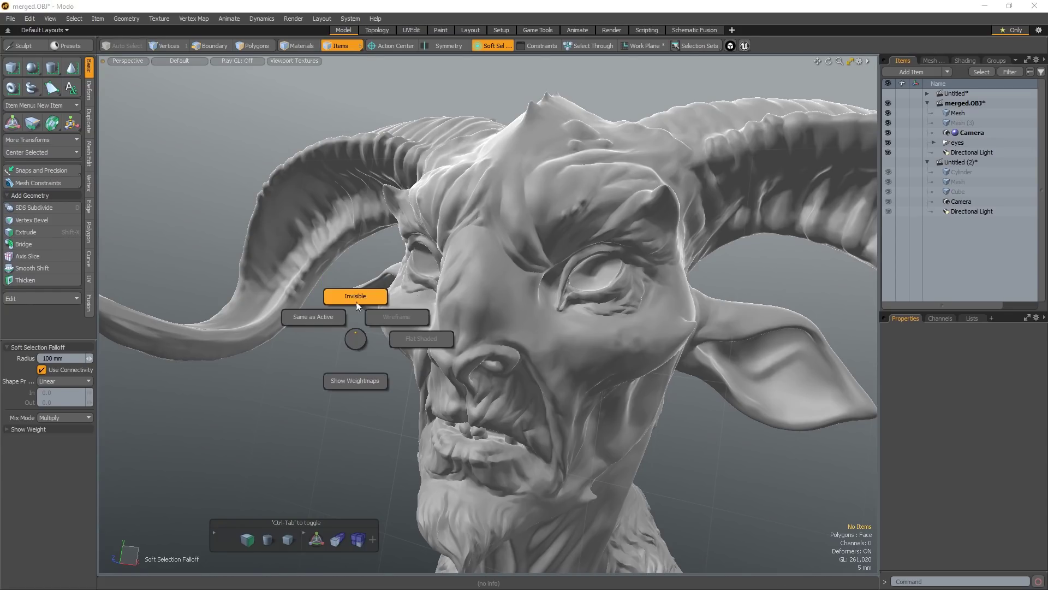
click(361, 263)
key(alt+grave)
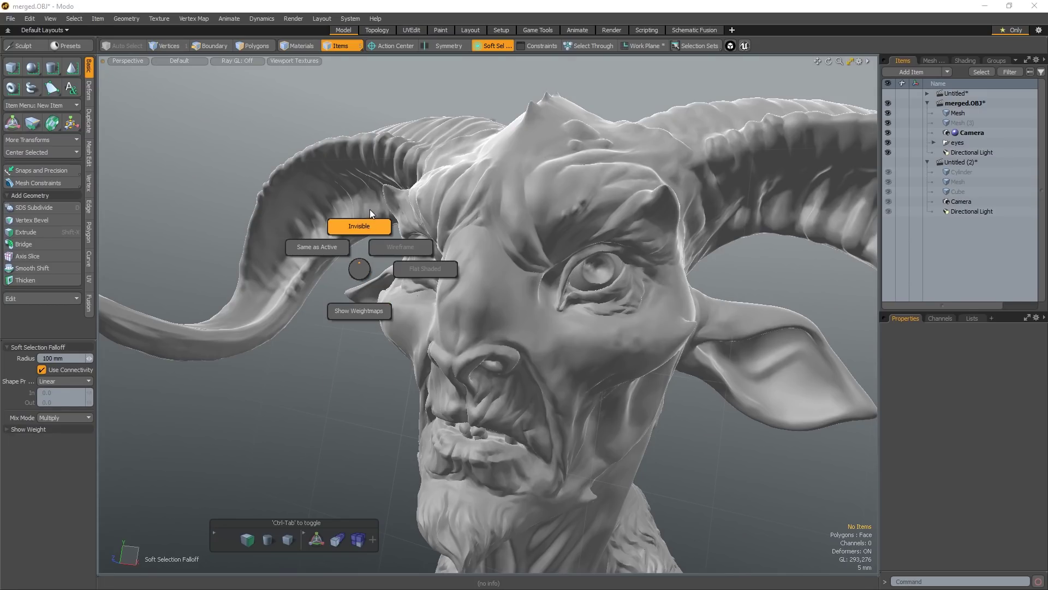
click(366, 217)
key(ctrl+3)
click(360, 223)
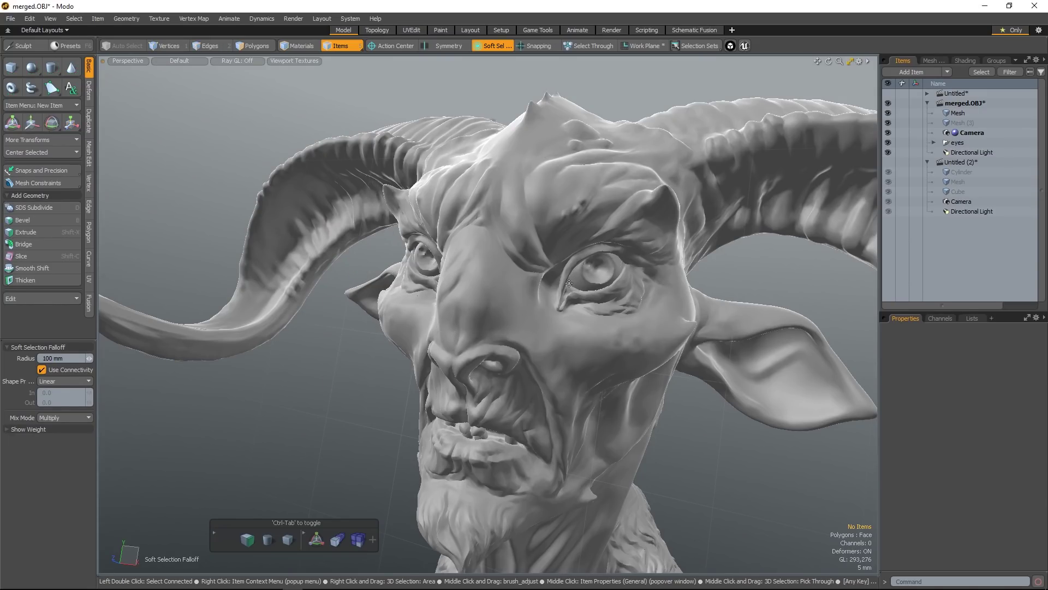
Open the 3D viewport properties and examine the Visibility settings and the Inactive Meshes overrides
alt+drag(600, 328, 579, 334)
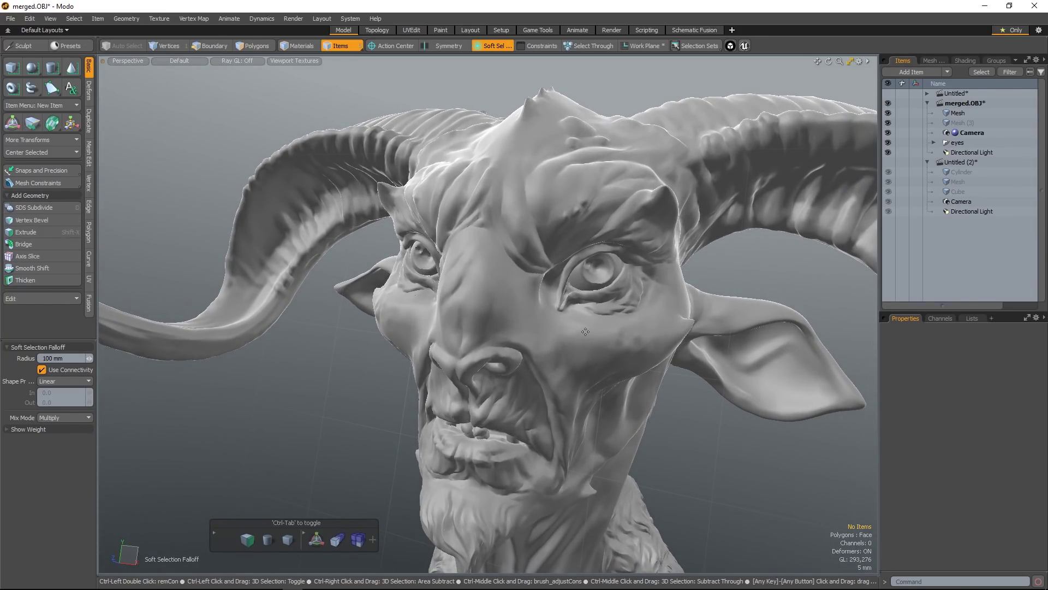
scroll(586, 331, down, 2)
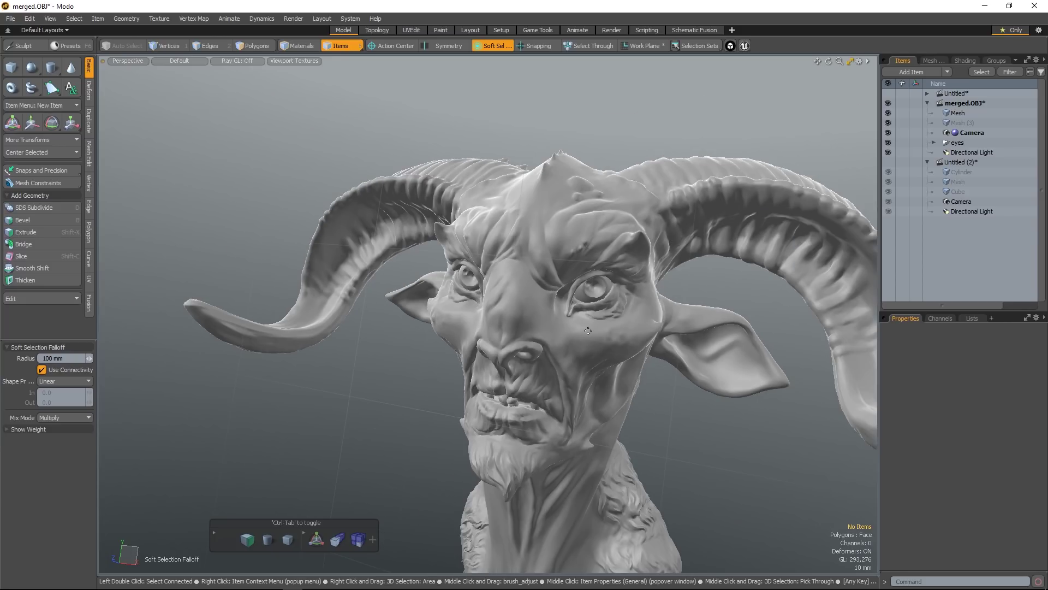
key(o)
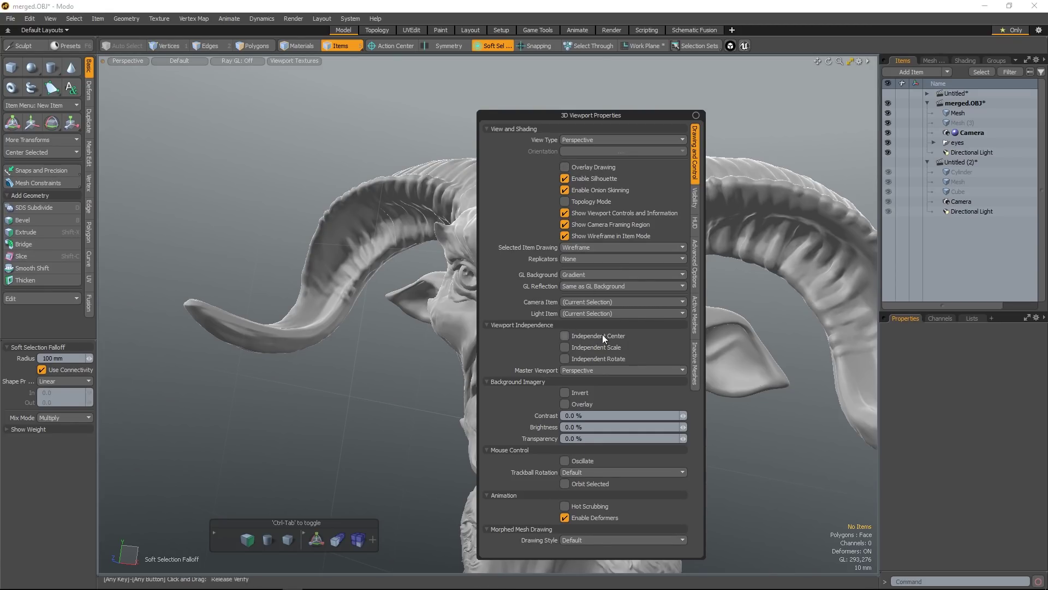
click(695, 199)
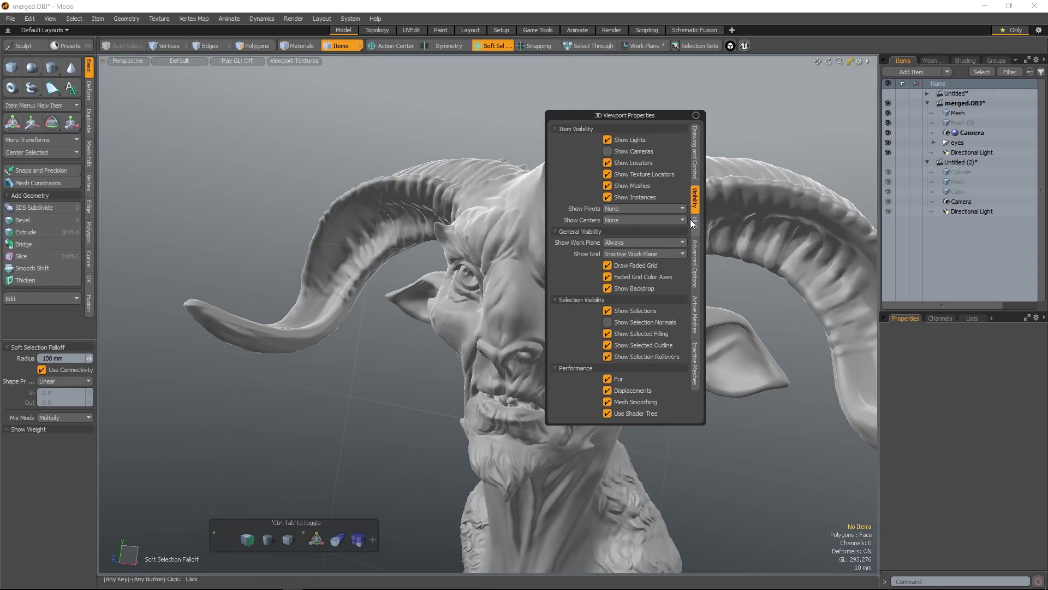
click(695, 359)
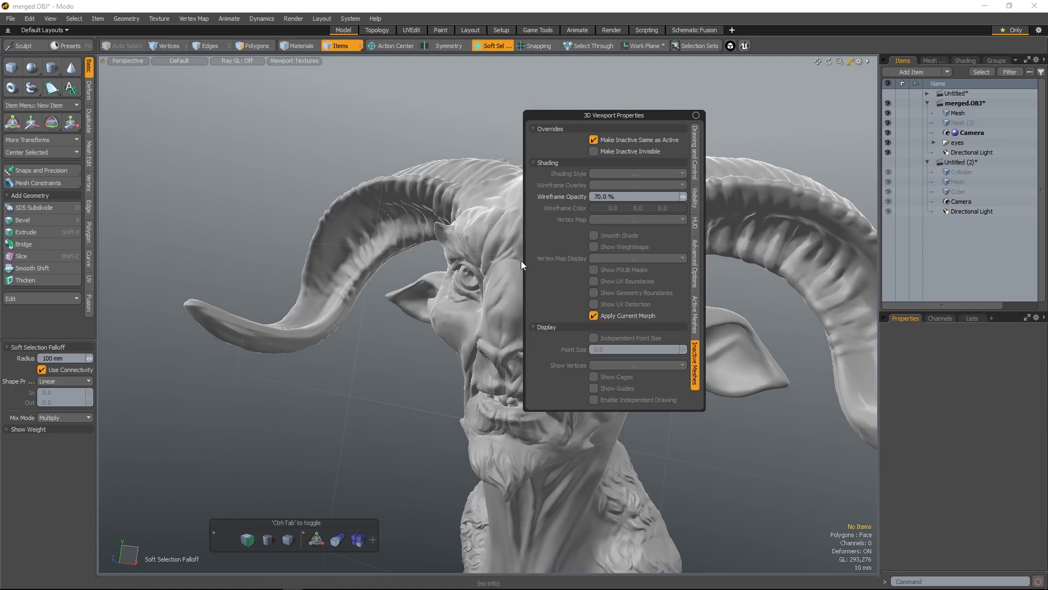
Look through the viewport's Visibility, HUD, Advanced Options, Active Meshes and Inactive Meshes settings
key(ctrl+1)
key(ctrl+2)
click(695, 197)
click(694, 222)
click(692, 257)
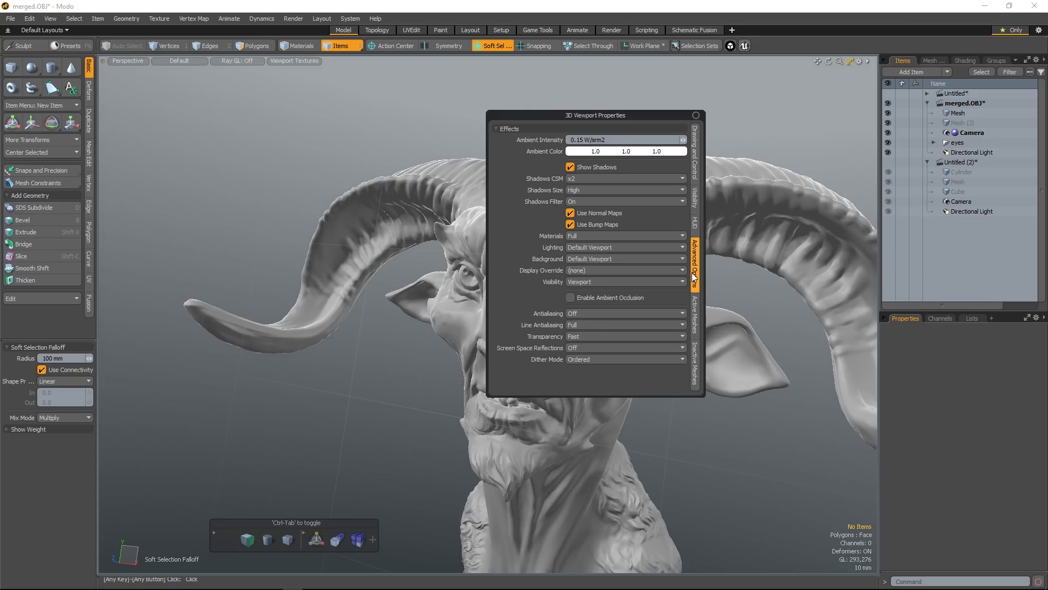
click(694, 321)
click(695, 355)
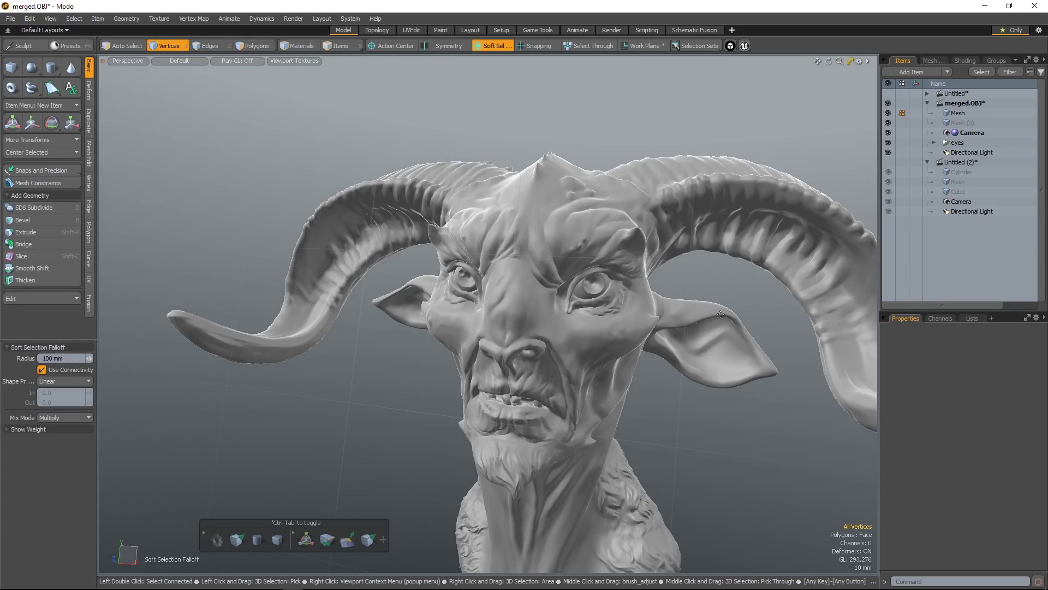
Create a new scene and add a default cylinder at the origin
key(ctrl)
key(ctrl+n)
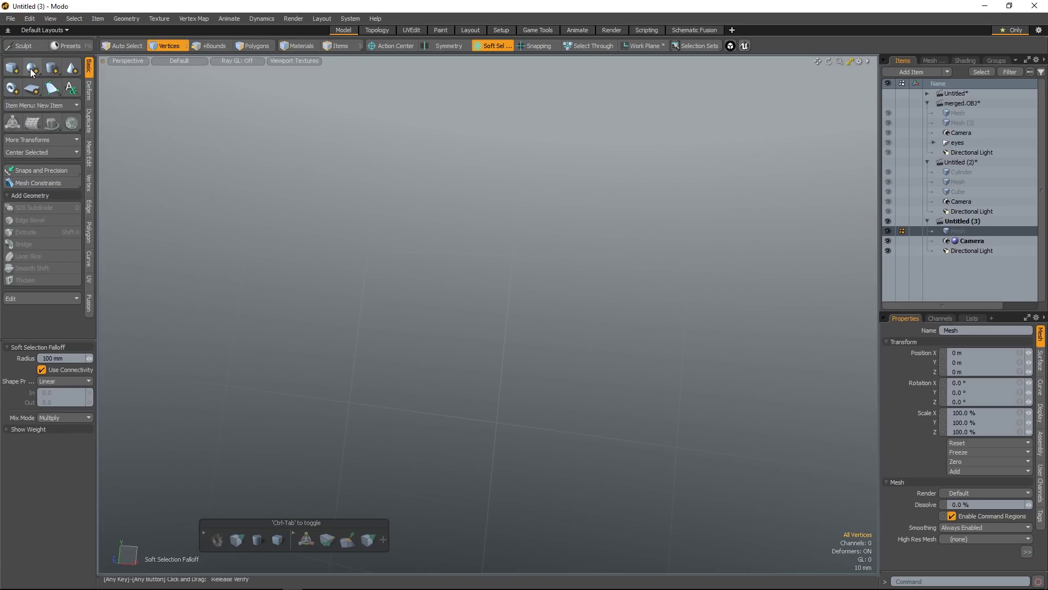
click(52, 67)
scroll(539, 365, down, 4)
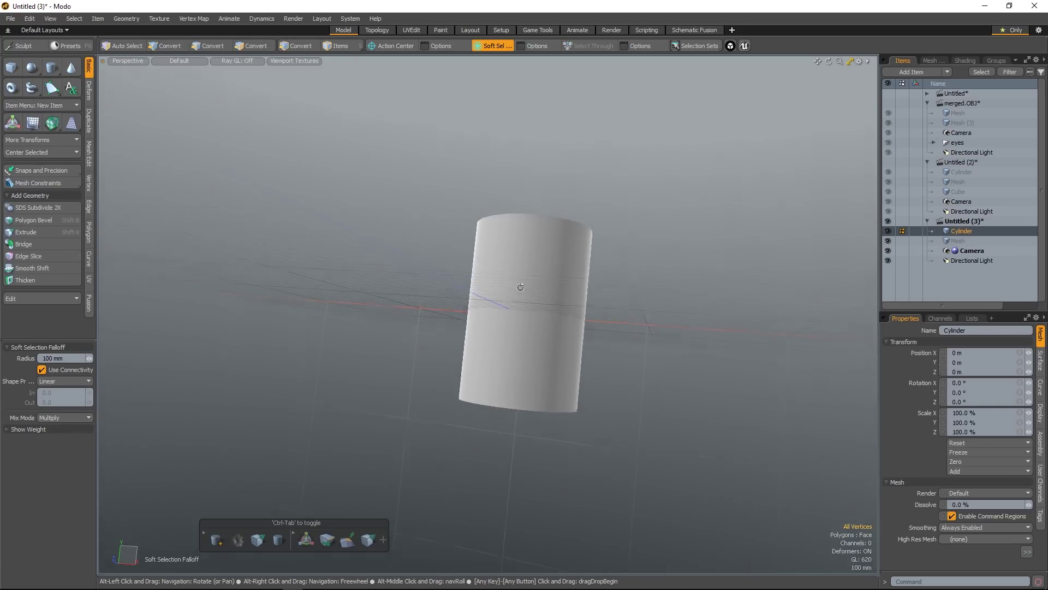
alt+drag(519, 288, 543, 311)
Switch back and forth between Items and Vertices selection modes on the cylinder
key(5)
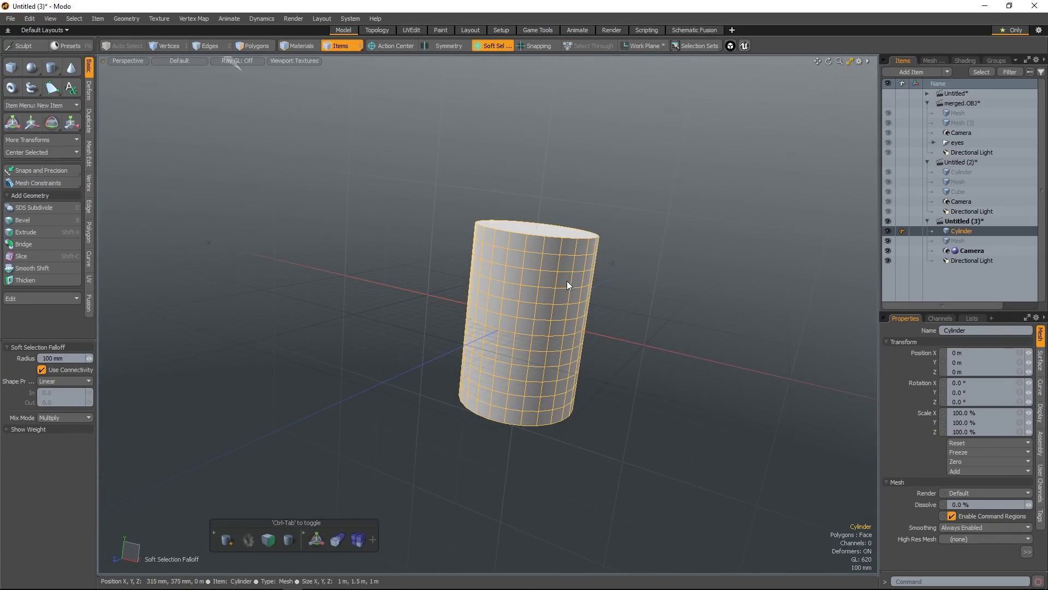
key(1)
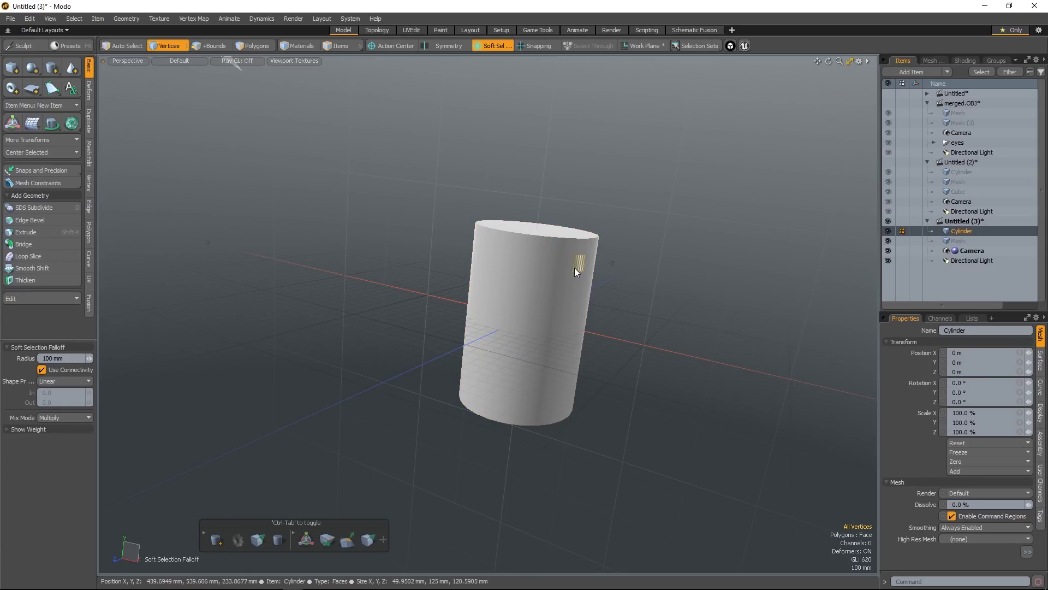
key(5)
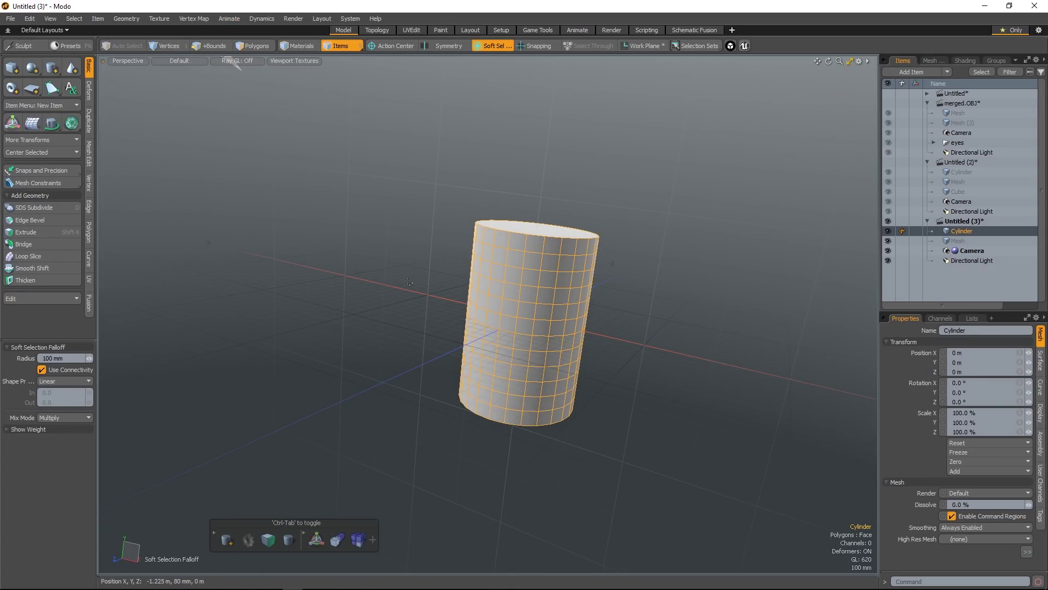
key(1)
key(5)
key(1)
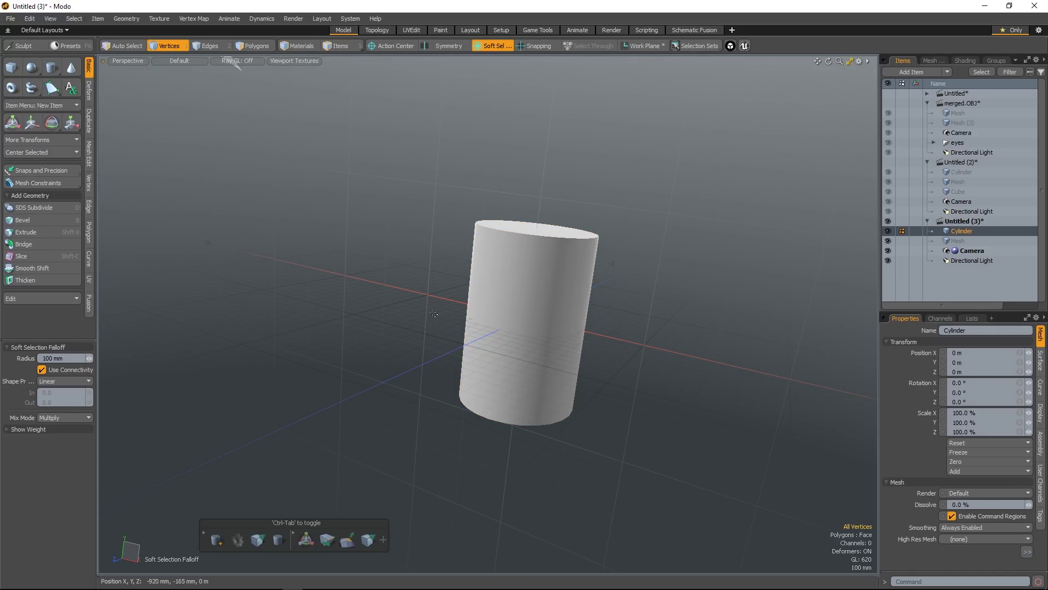
Move the whole cylinder up to about 2.415 m in Y in Items mode, and clear the tool and selection
key(5)
alt+drag(522, 303, 525, 190)
key(w)
key(e)
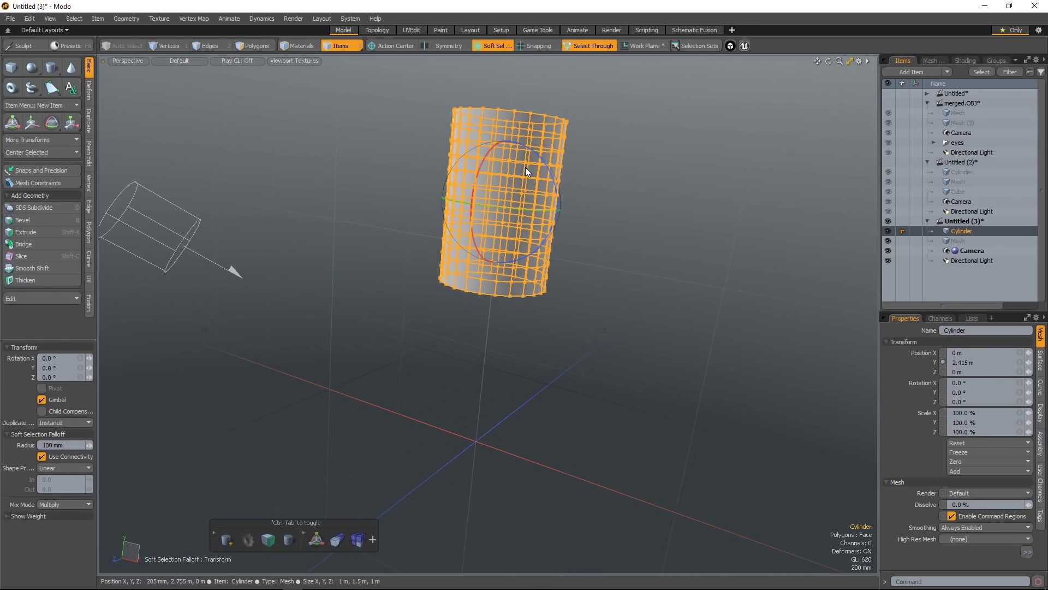
key(Escape)
key(Escape)
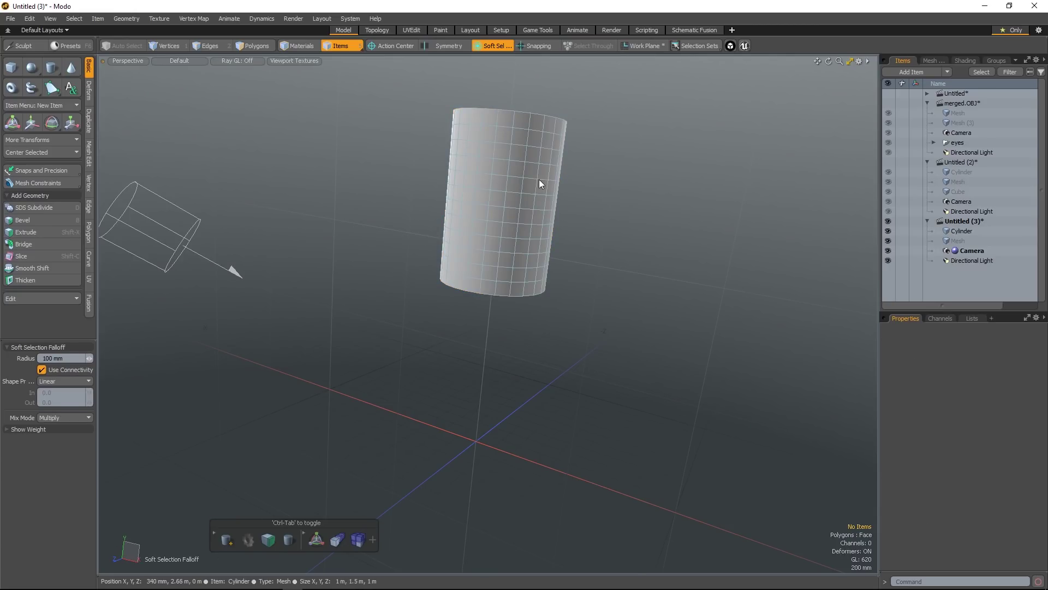
Select the cylinder item and rotate it about Z to about -29.5°
click(537, 185)
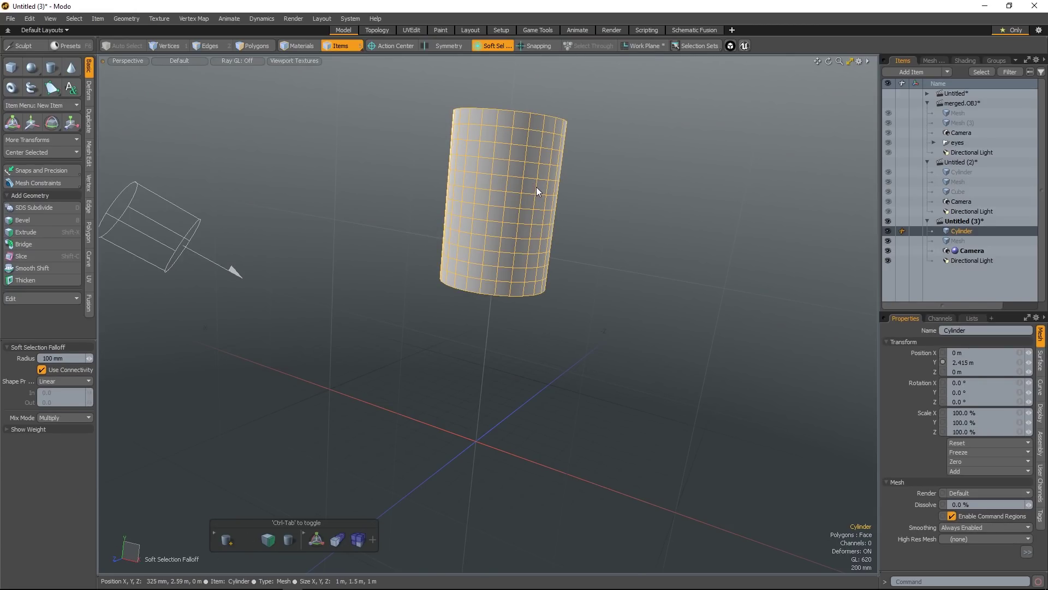
key(e)
drag(549, 172, 555, 201)
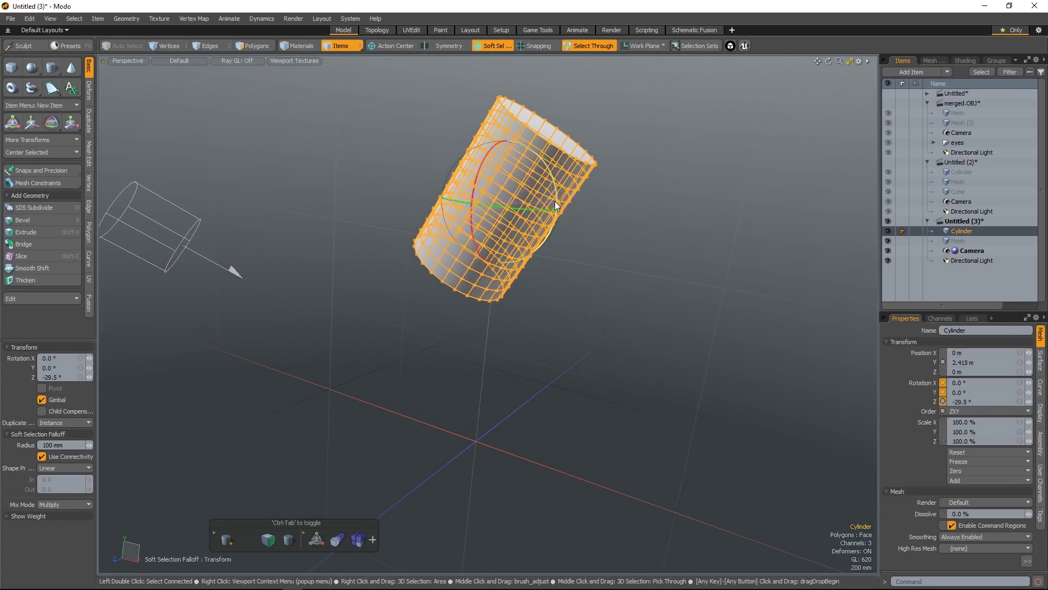
Look over the shading pie menu and turn off the Soft Selection falloff from the topology pie menu
key(alt+grave)
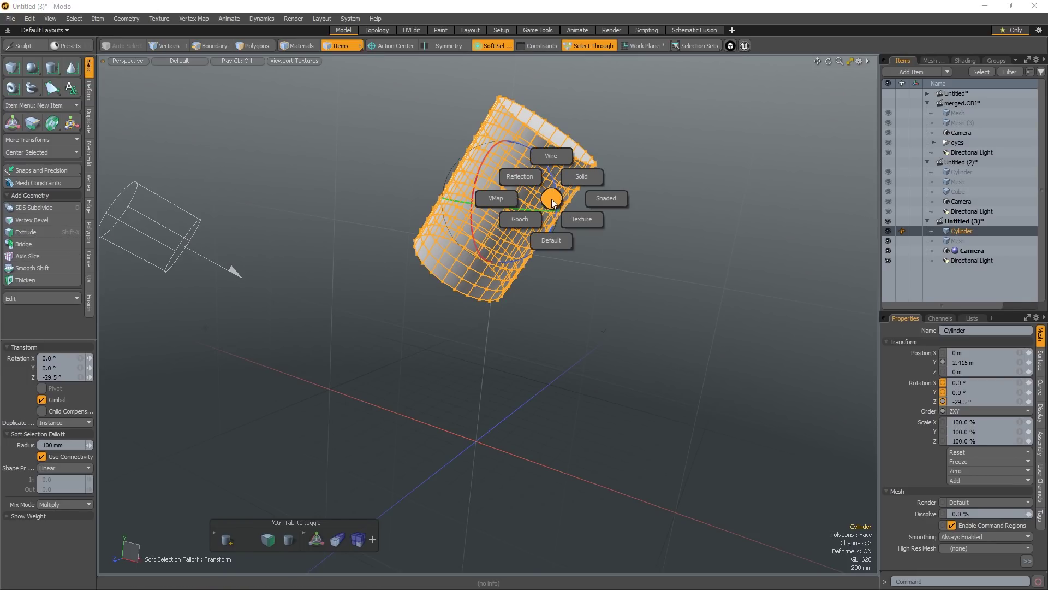
key(ctrl+3)
key(ctrl+4)
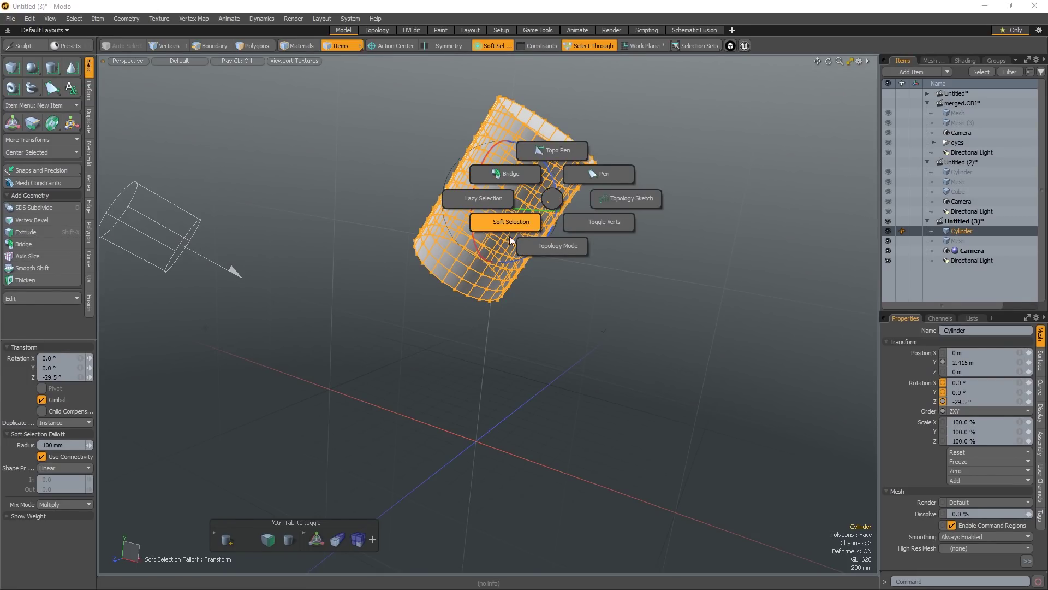
click(510, 238)
key(ctrl+grave)
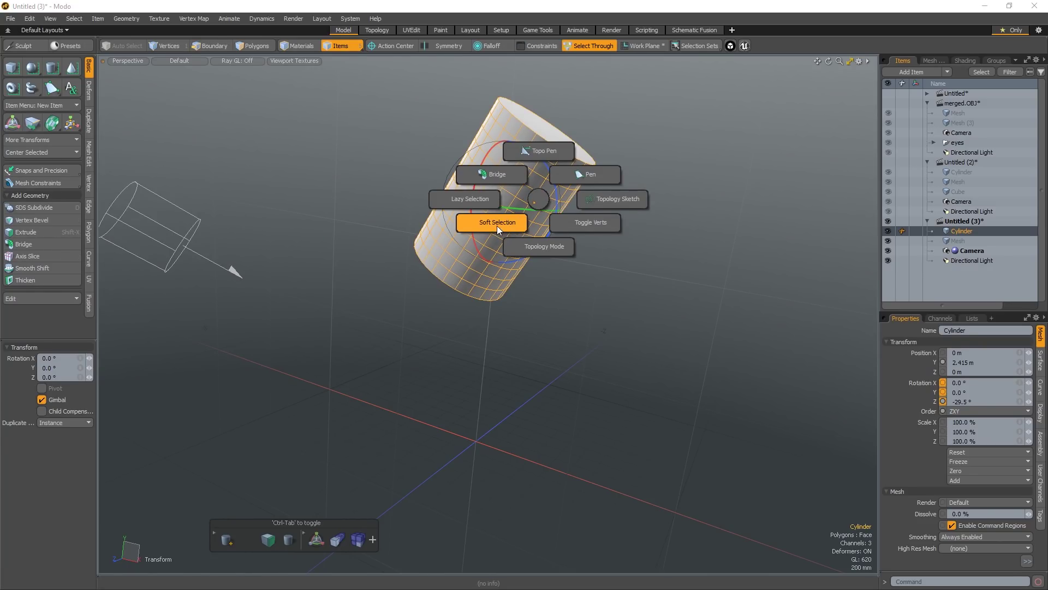
click(546, 197)
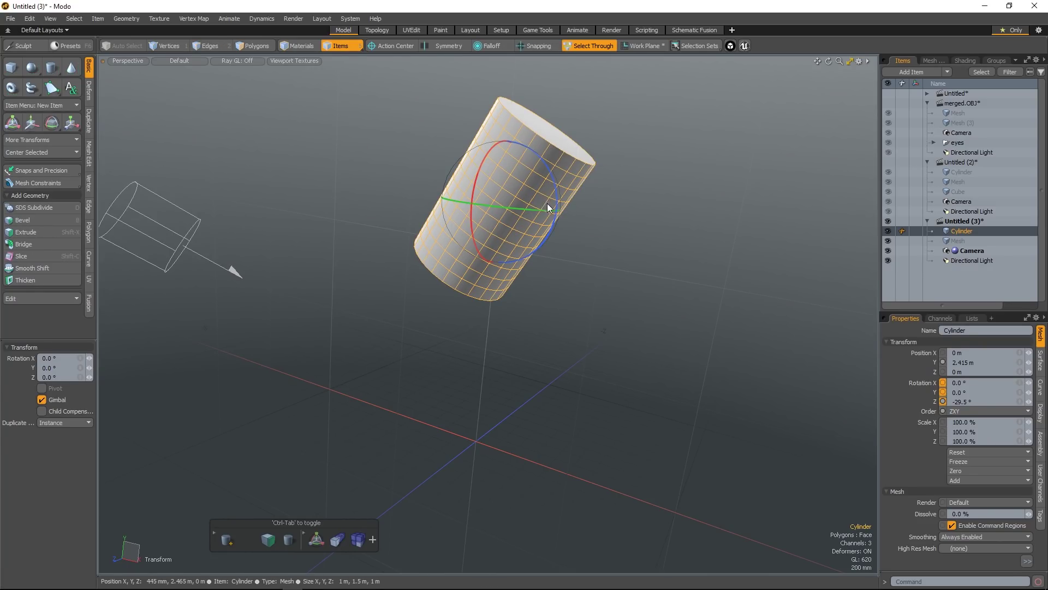
Rotate the cylinder further about Z to about -32°, and switch to the Move tool and back to Rotate
scroll(532, 248, up, 2)
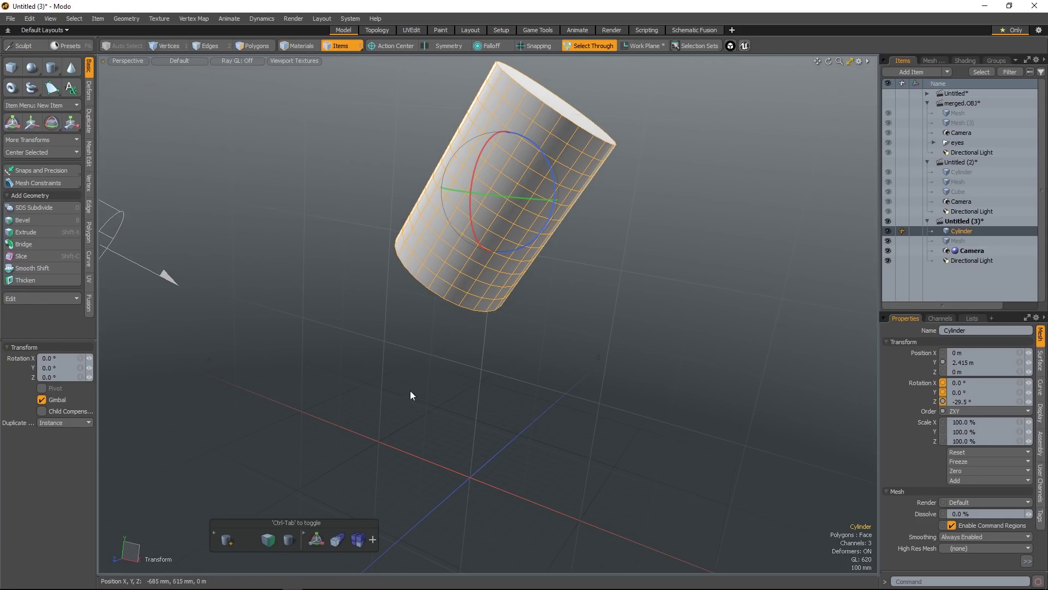
ctrl+alt+drag(510, 301, 496, 300)
alt+shift+drag(496, 306, 495, 330)
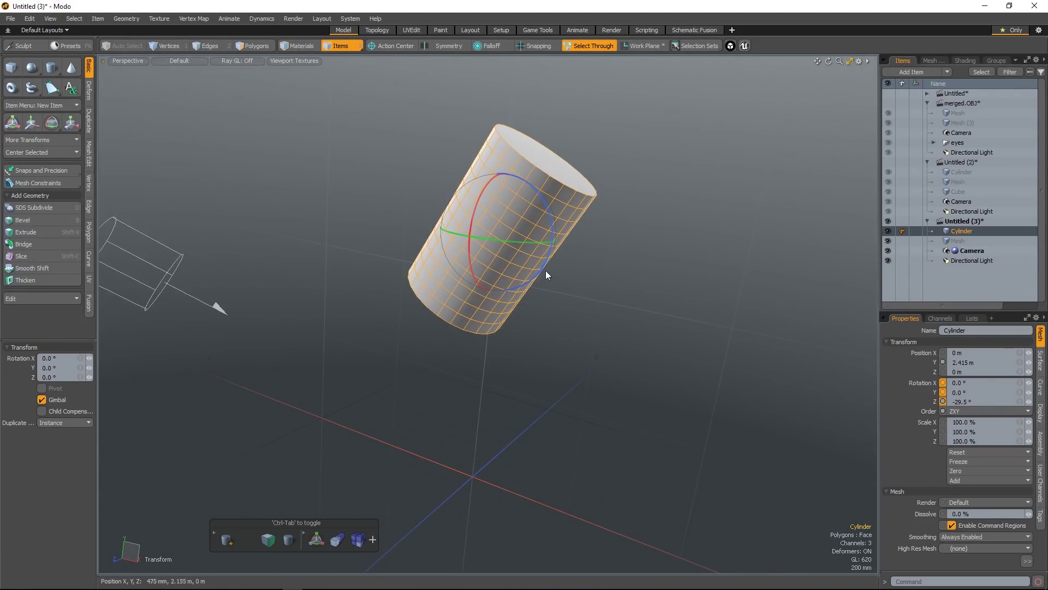
drag(545, 270, 548, 276)
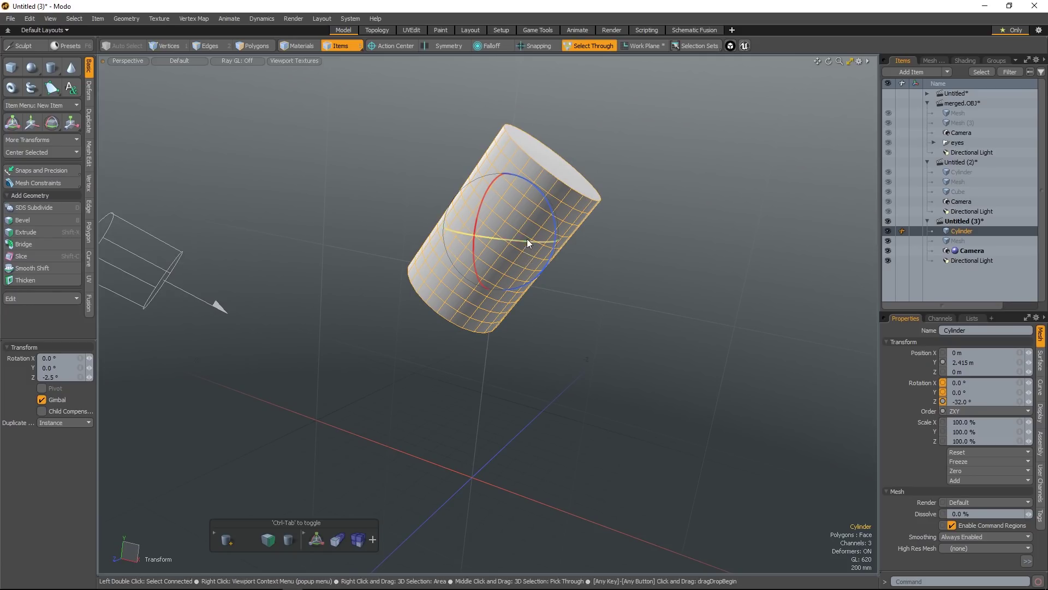
key(w)
key(e)
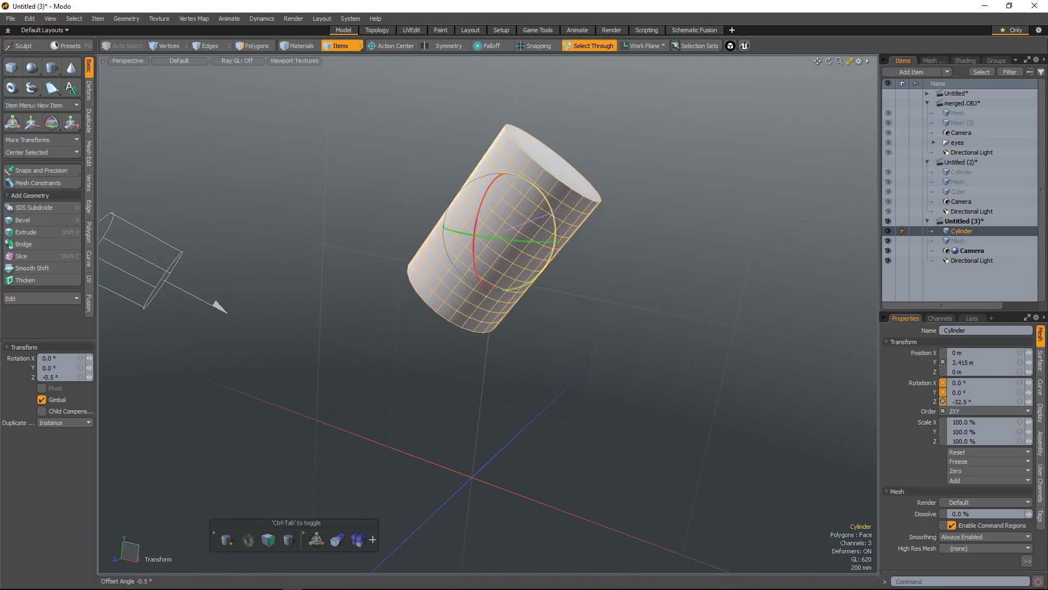
Try resetting the cylinder's Y position to 0 m, and undo the change
mouse_move(560, 317)
ctrl+alt+mouse_down()
mouse_move(550, 318)
mouse_move(567, 322)
ctrl+alt+mouse_up()
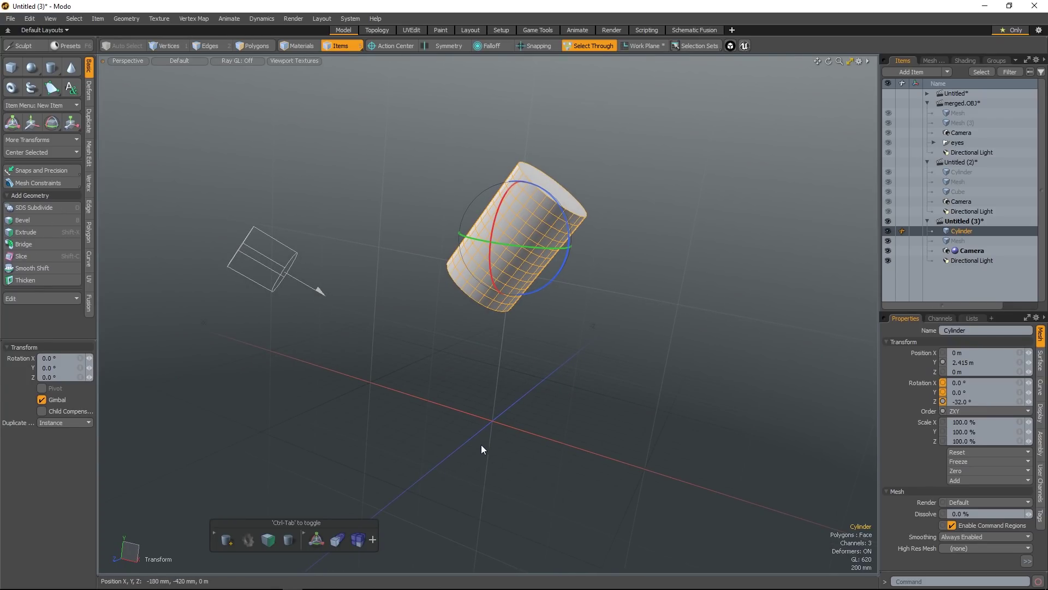
click(976, 363)
text(0)
key(Return)
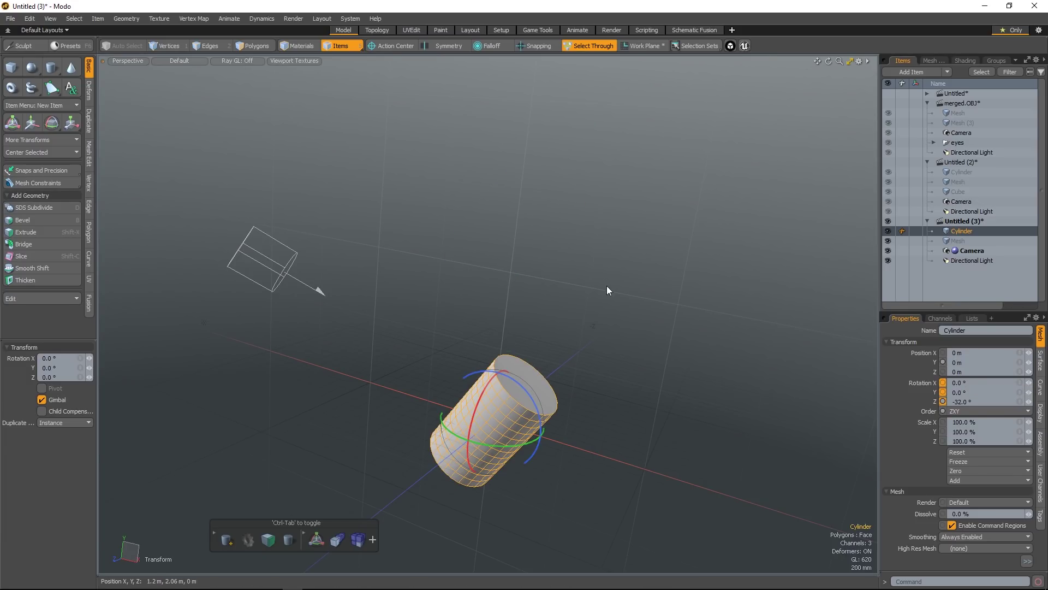
key(ctrl+z)
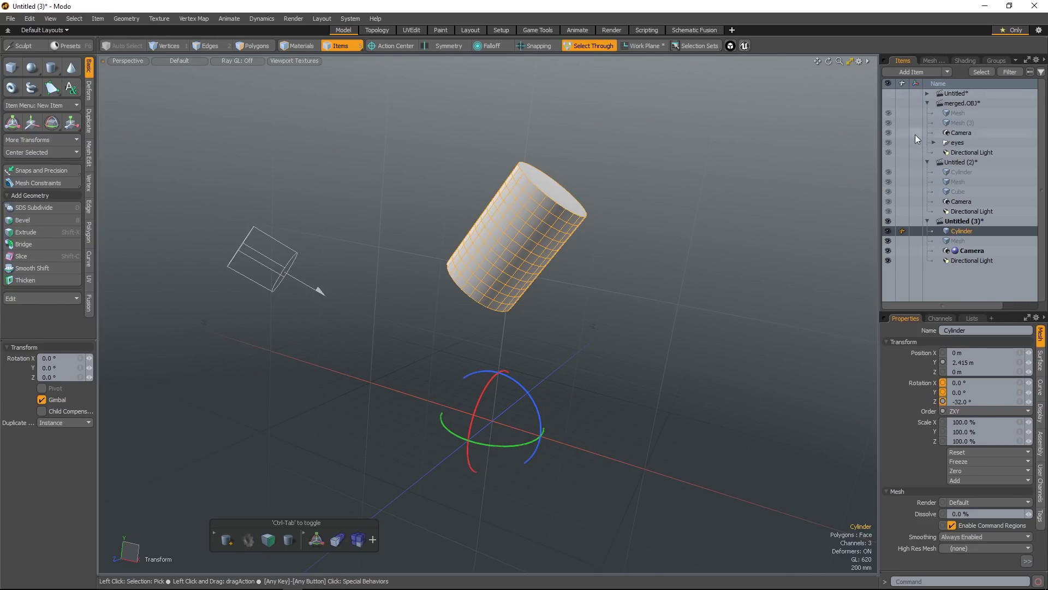
Toggle the Cylinder item as the reference object on and off several times to compare its orientation, and drop the Rotate tool
click(916, 231)
click(916, 230)
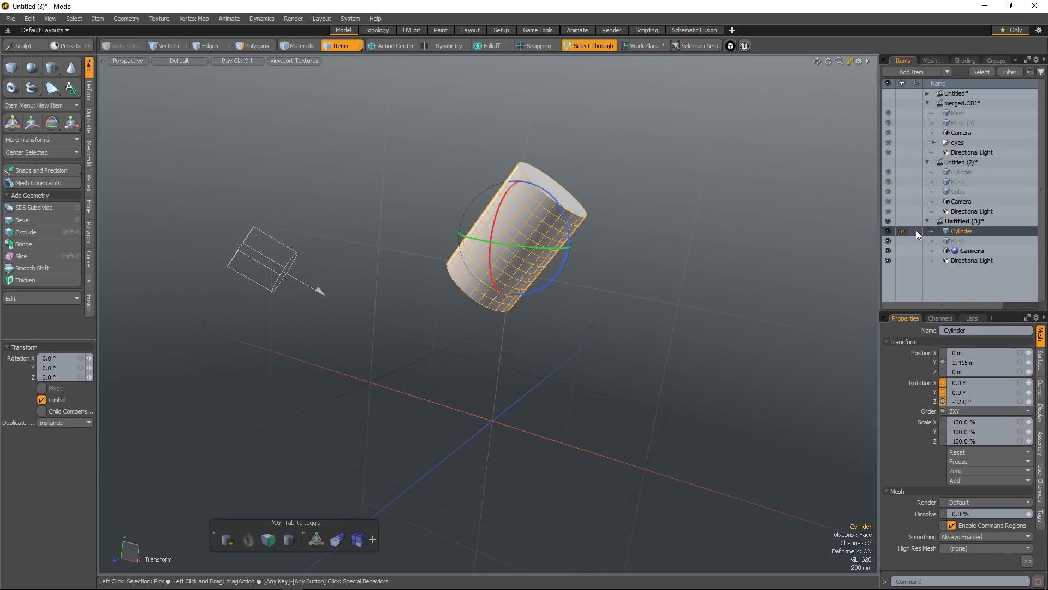
click(915, 230)
click(916, 231)
click(915, 230)
click(915, 231)
click(916, 231)
click(916, 231)
key(space)
Select the cylinder's upper end-cap polygon in Polygons mode and turn on the wireframe overlay
key(3)
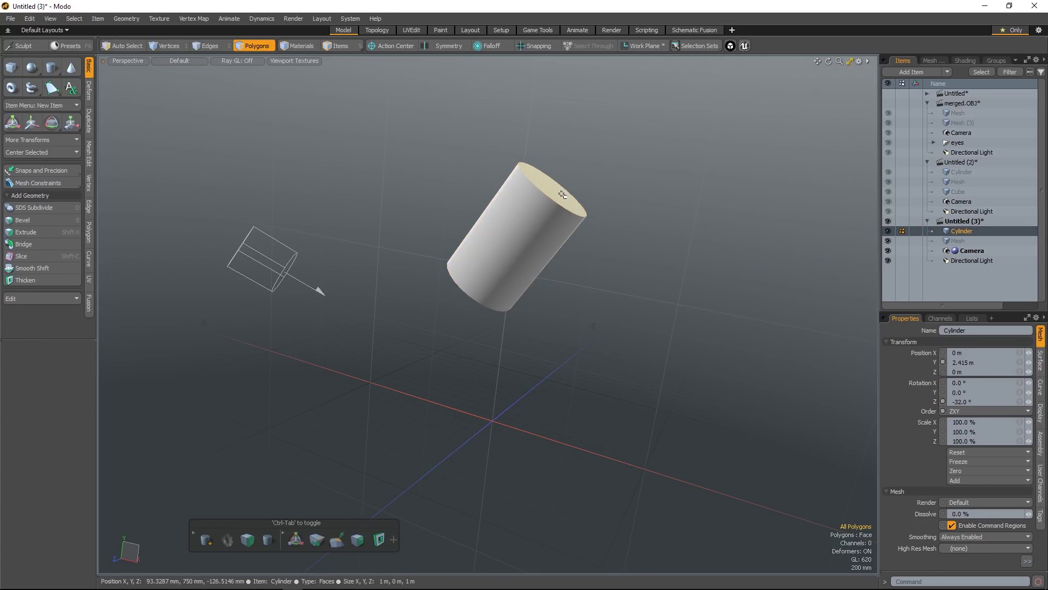
click(562, 194)
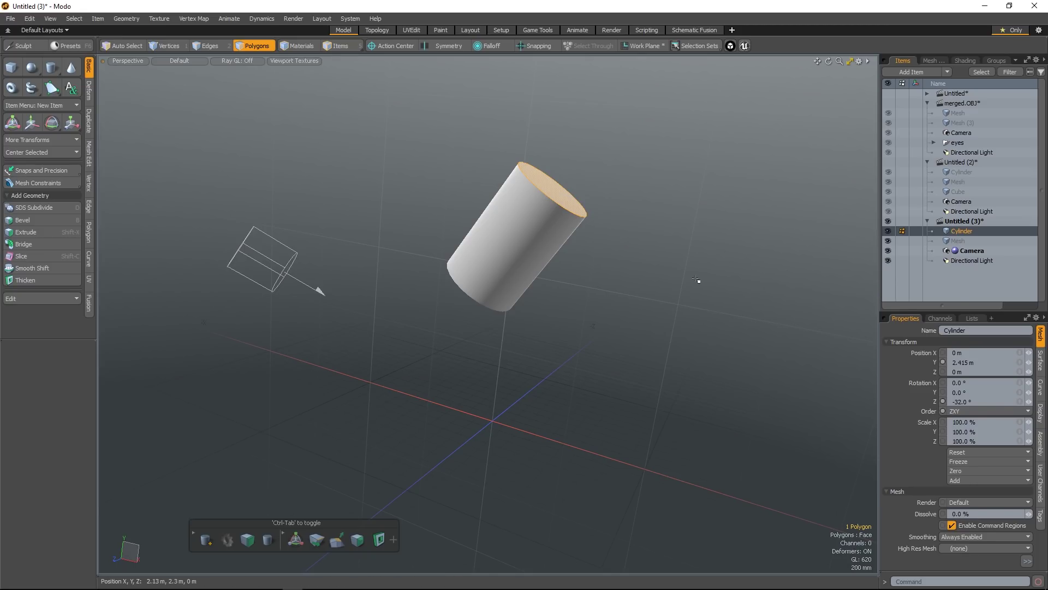
mouse_move(696, 279)
alt+mouse_down()
mouse_move(646, 262)
mouse_move(697, 260)
alt+mouse_up()
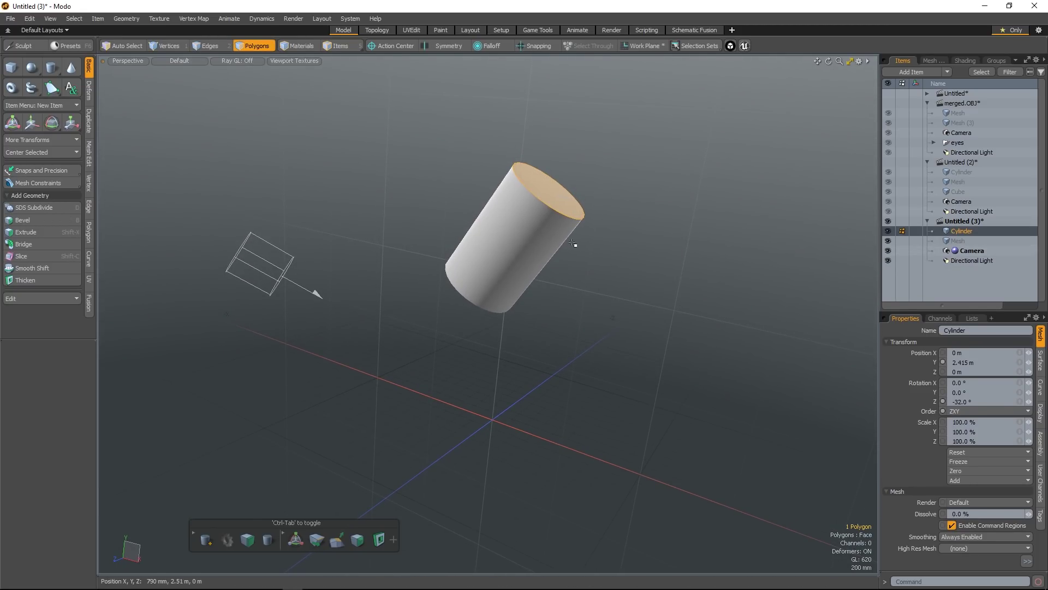
key(ctrl+3)
click(658, 265)
Bevel the cap with 200 mm shift and 198 mm inset, and add further bevels for a bottle neck, ending at 232 mm shift and 6 mm inset
key(b)
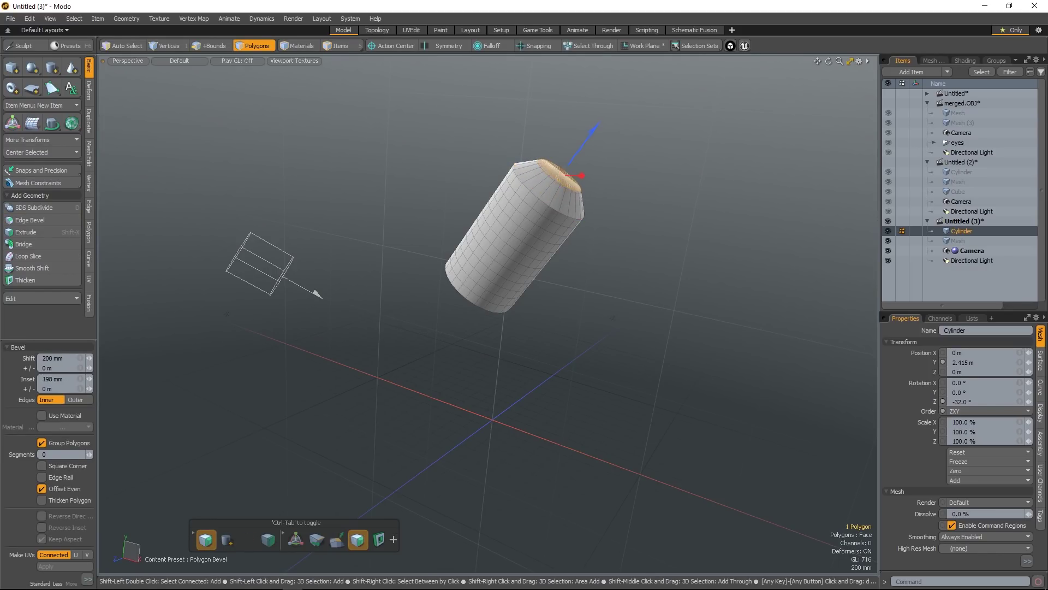
shift+click(741, 185)
drag(742, 185, 744, 148)
shift+click(731, 169)
drag(682, 164, 715, 165)
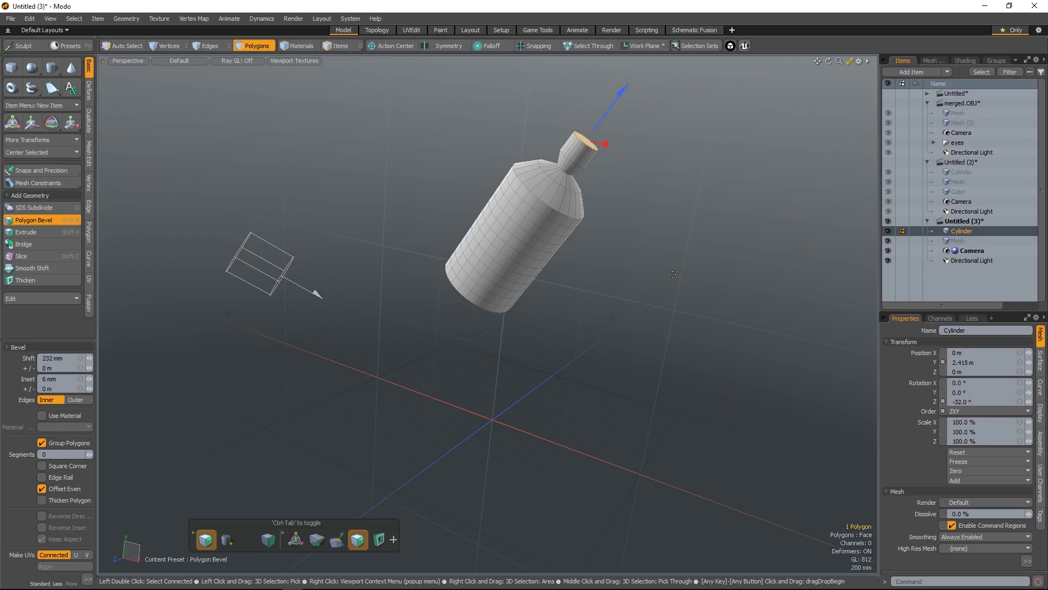
Fit the view to the neck's cap, face it head-on, and make the Cylinder item the reference object
key(shift+a)
alt+drag(676, 296, 611, 447)
scroll(569, 374, down, 3)
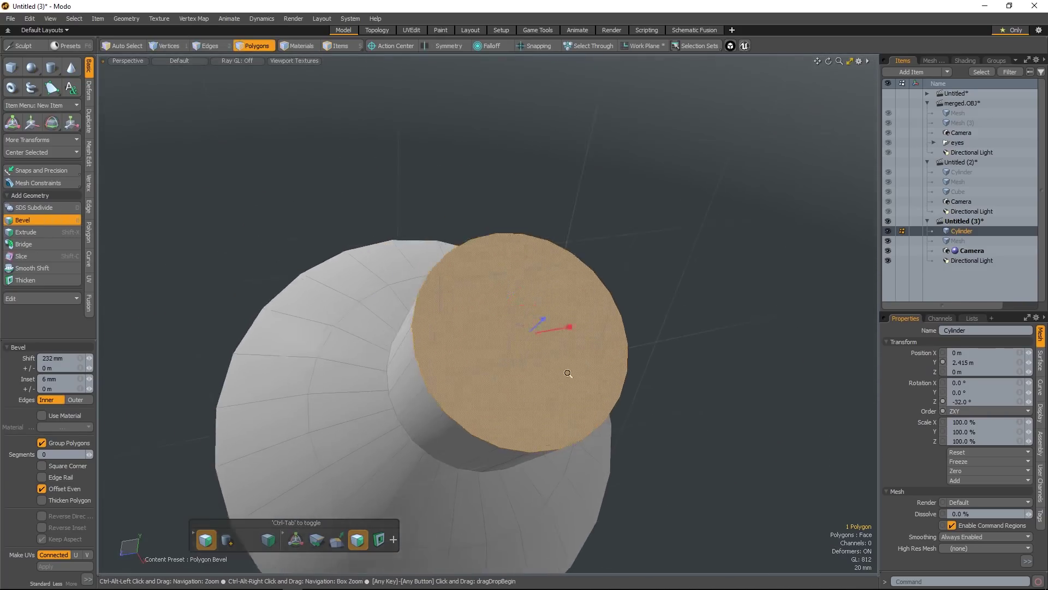
mouse_move(569, 374)
alt+mouse_down()
mouse_move(472, 440)
mouse_move(574, 393)
alt+mouse_up()
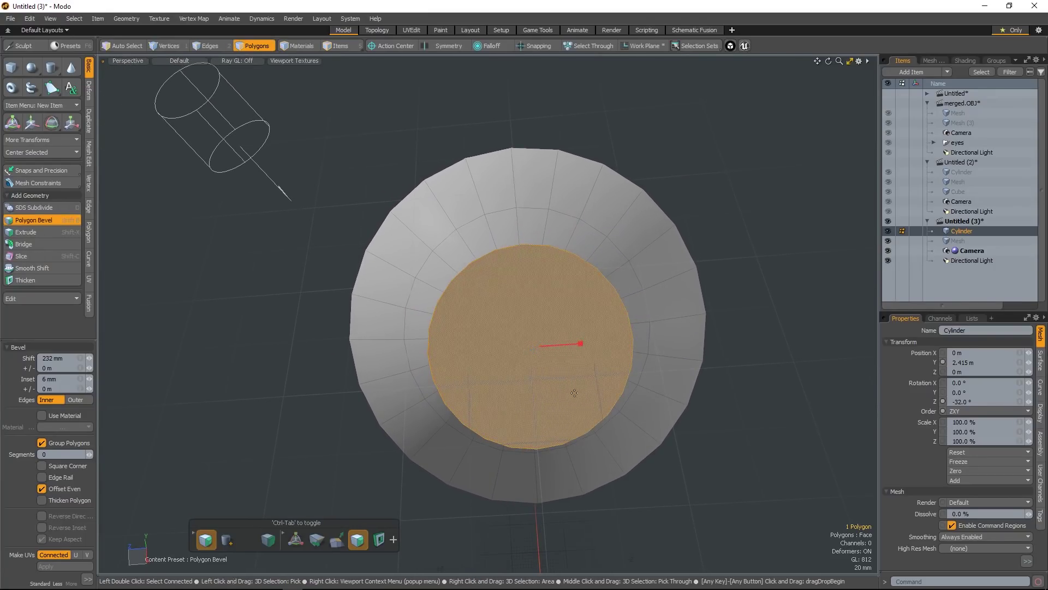
click(916, 231)
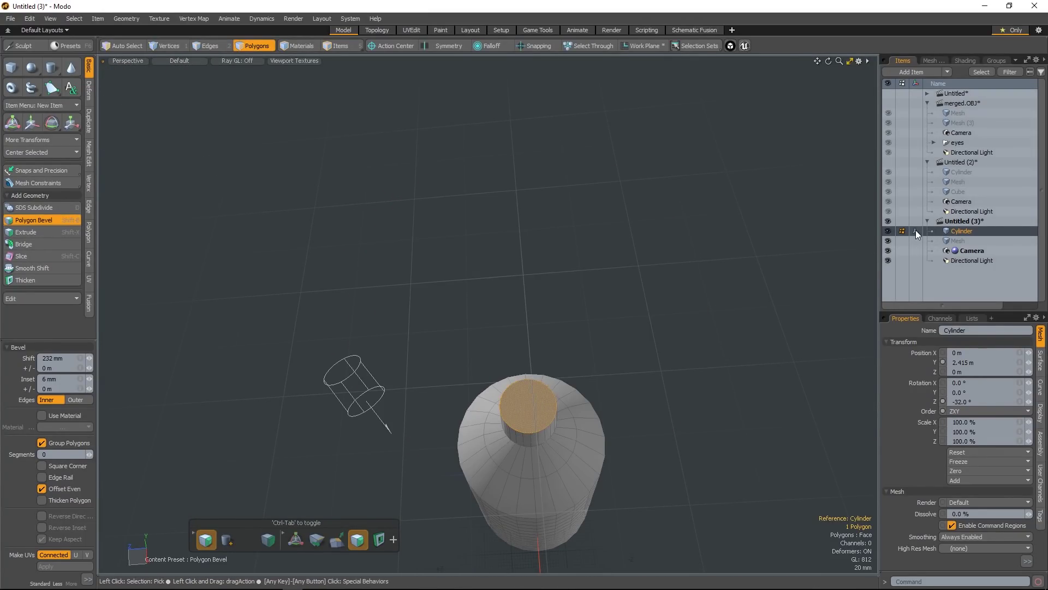
Inspect the bottle from the Top view and again in Perspective, and drop the Bevel tool
key(ctrl+space)
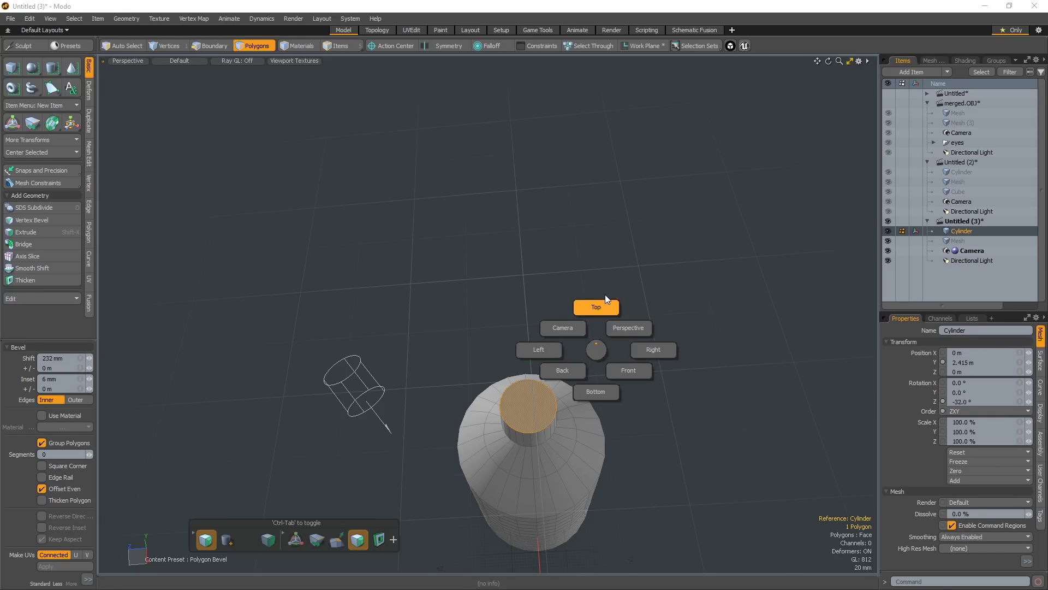
click(595, 308)
ctrl+alt+drag(595, 309, 520, 329)
ctrl+alt+drag(519, 328, 522, 275)
key(ctrl+space)
click(638, 279)
alt+shift+drag(494, 494, 497, 382)
ctrl+alt+drag(497, 382, 458, 382)
alt+shift+drag(553, 436, 541, 296)
key(space)
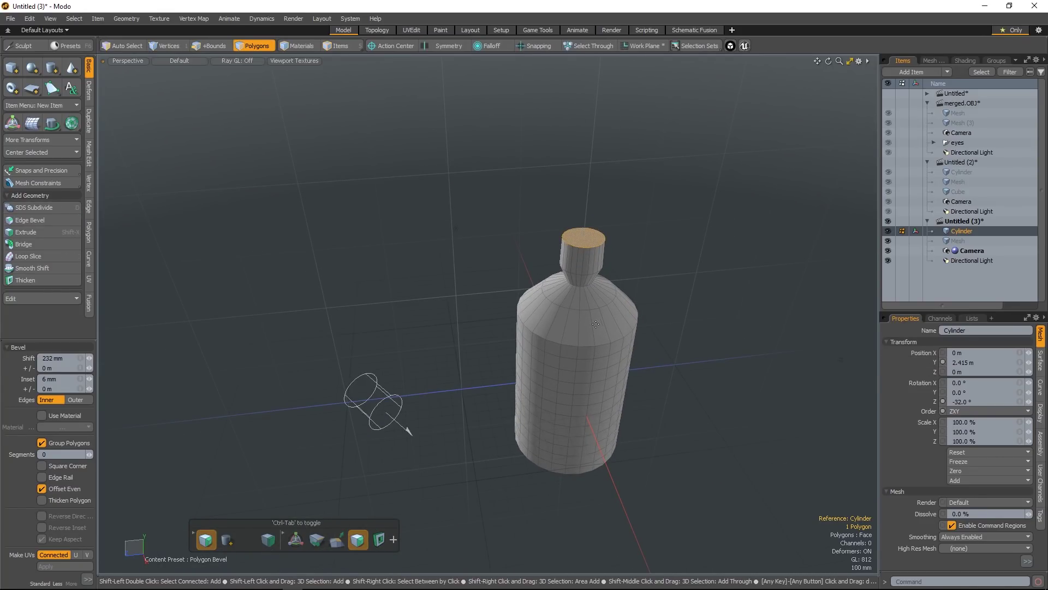
key(5)
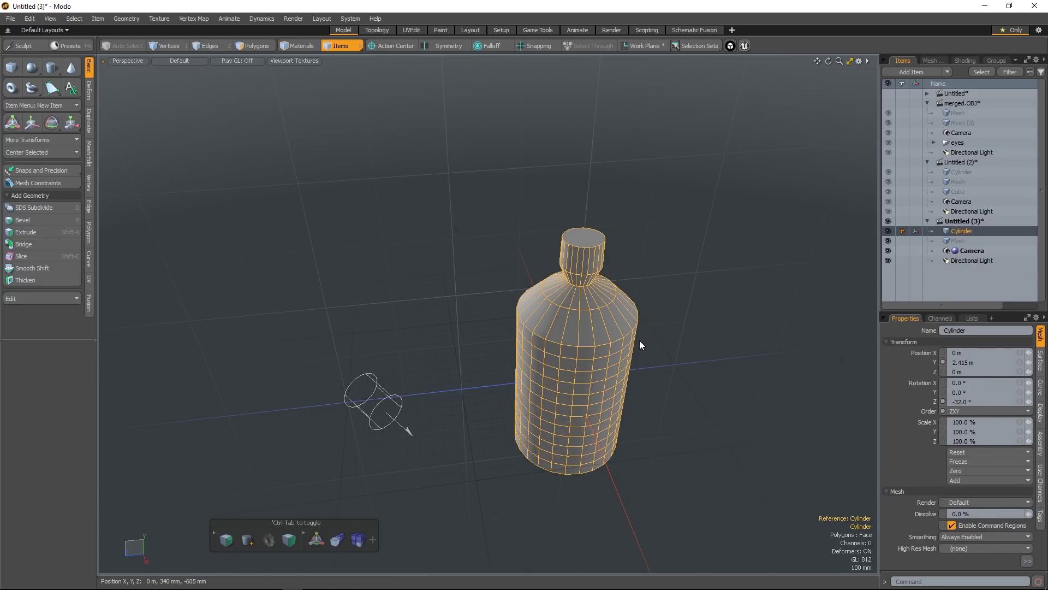
key(e)
key(3)
click(600, 330)
key(q)
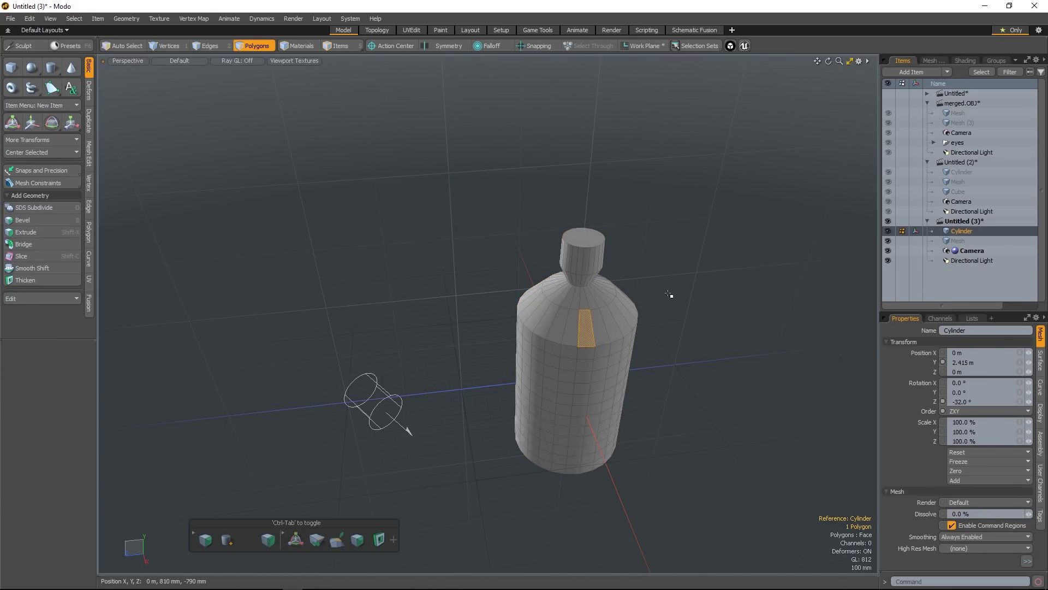
click(671, 296)
Select all of the bottle's polygons, rotate them freehand so the bottle leans over, and clear the selection
double_click(616, 331)
key(e)
drag(605, 317, 671, 341)
key(q)
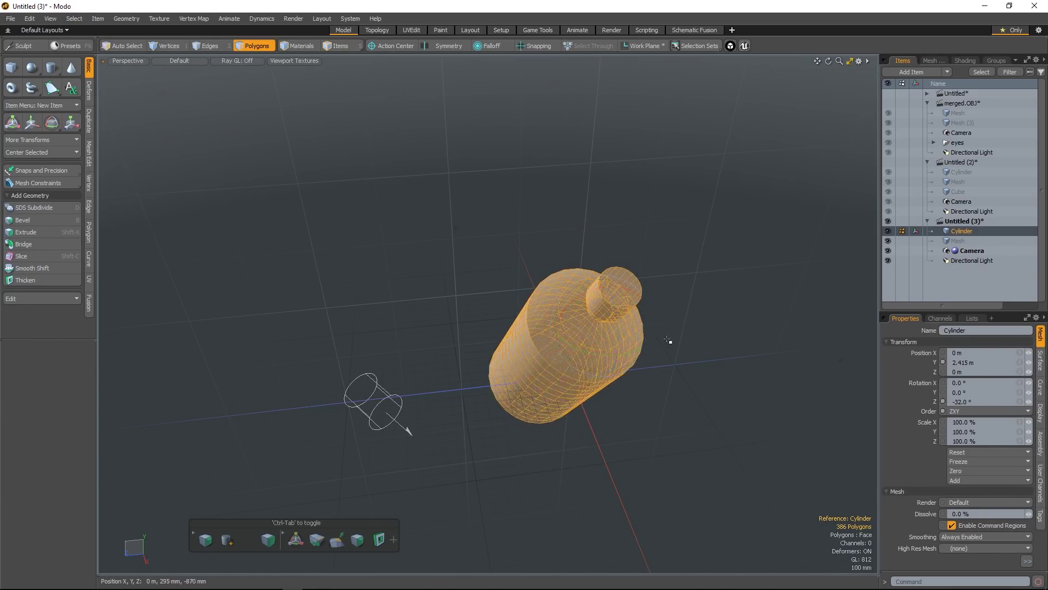
click(671, 341)
Turn off the Cylinder's reference state and rotate all its polygons freehand until the bottle stands upright in the viewport
click(916, 231)
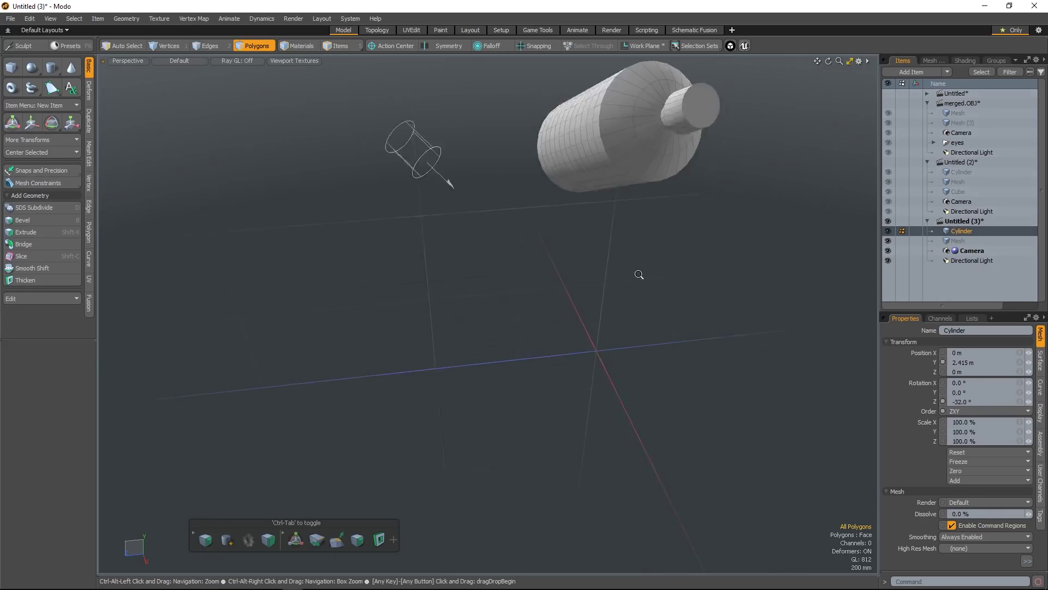
double_click(622, 159)
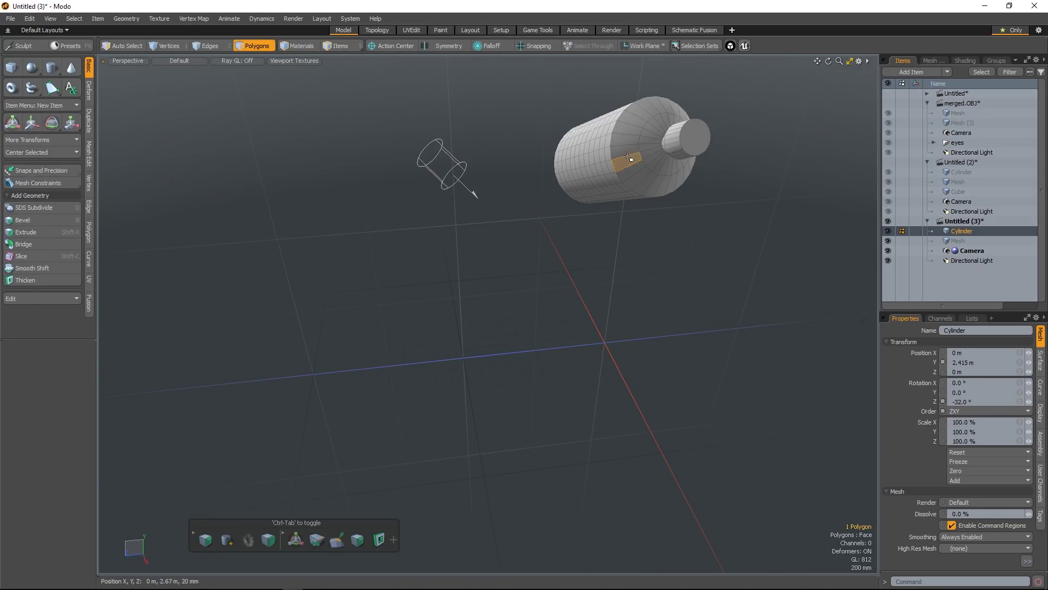
key(e)
drag(655, 164, 628, 131)
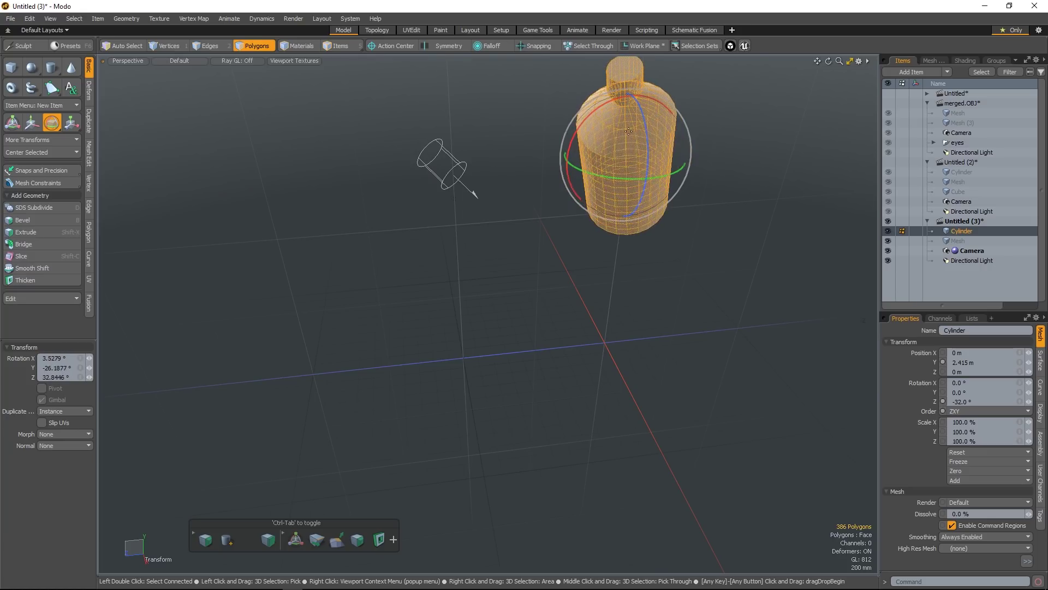
Make the Cylinder item the reference object again and switch to Items mode
click(914, 231)
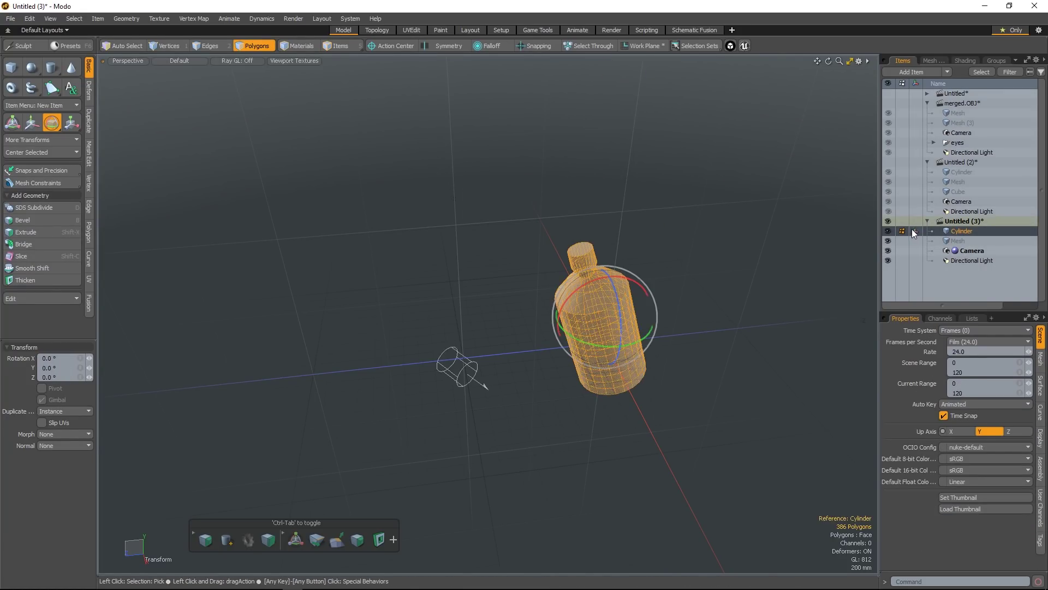
key(q)
key(5)
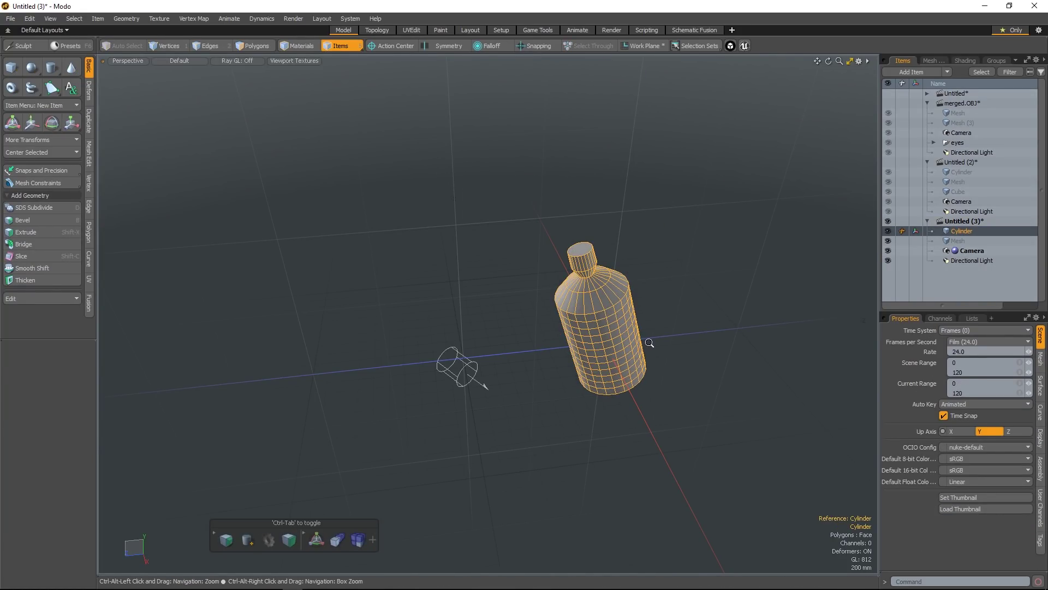
Check the Move tool's handles on the bottle item, drop the tool, and reselect the Cylinder item
ctrl+alt+drag(649, 342, 704, 346)
key(w)
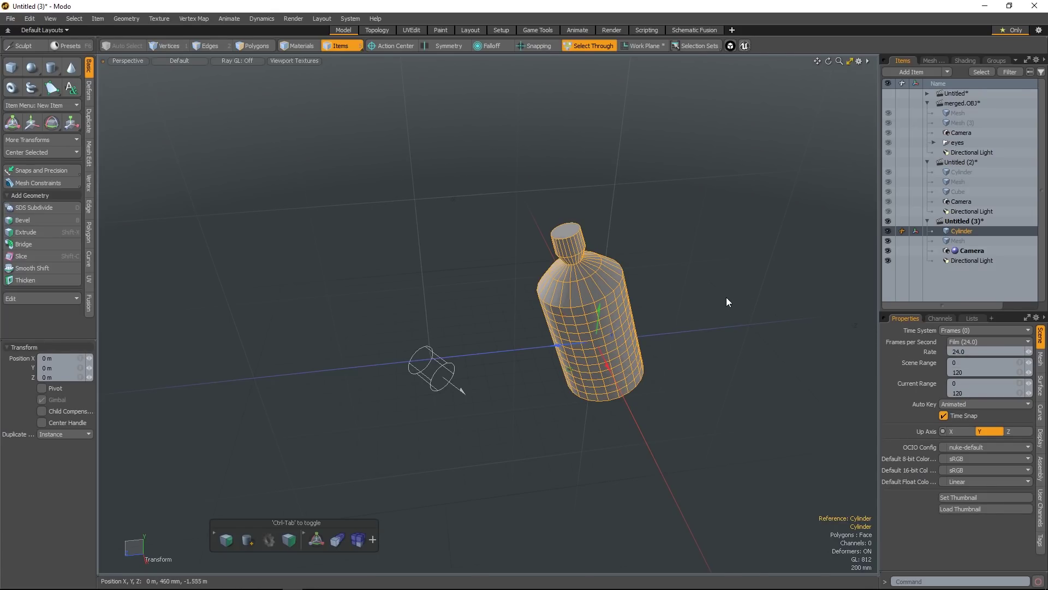
ctrl+alt+drag(650, 285, 625, 275)
key(q)
click(641, 270)
click(606, 282)
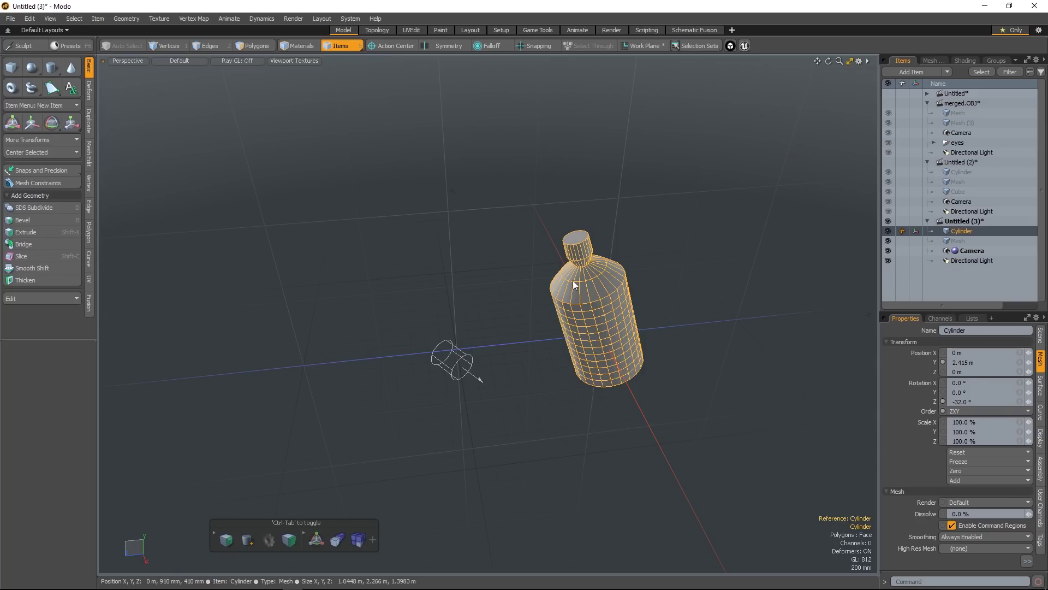
Turn off the Cylinder's reference state and orbit around the bottle in world orientation
click(914, 232)
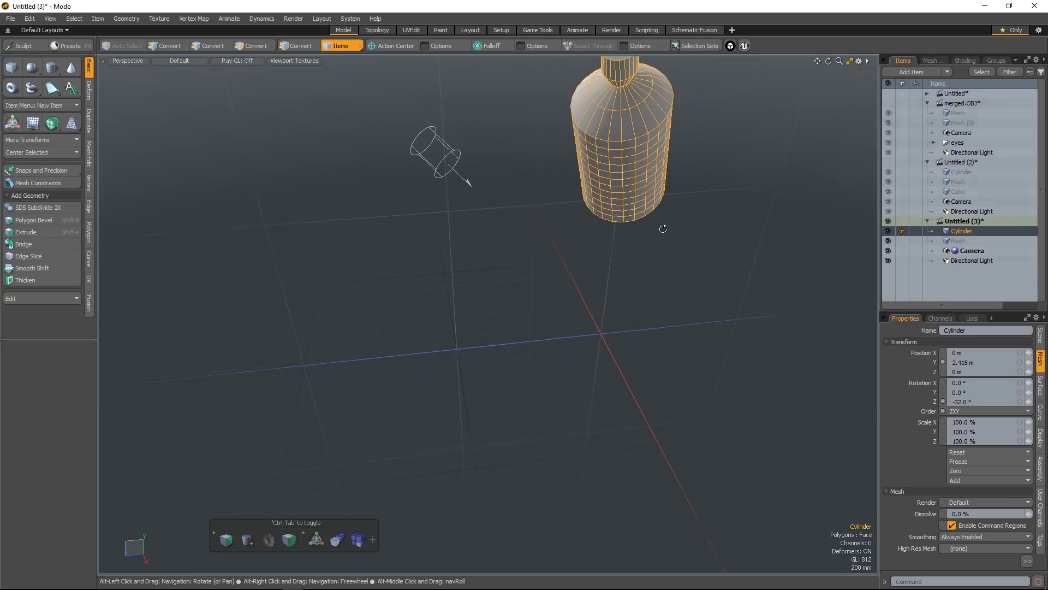
alt+drag(662, 227, 508, 305)
click(914, 231)
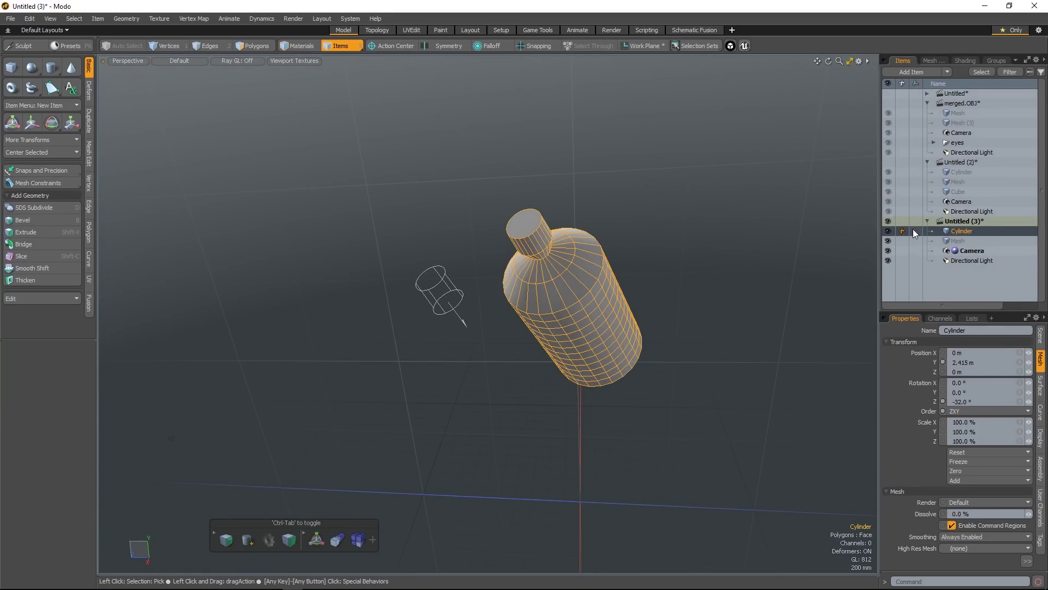
Select the end-cap polygon of the bottle's neck in Polygons mode and align the work plane to it
key(3)
click(534, 230)
key(Escape)
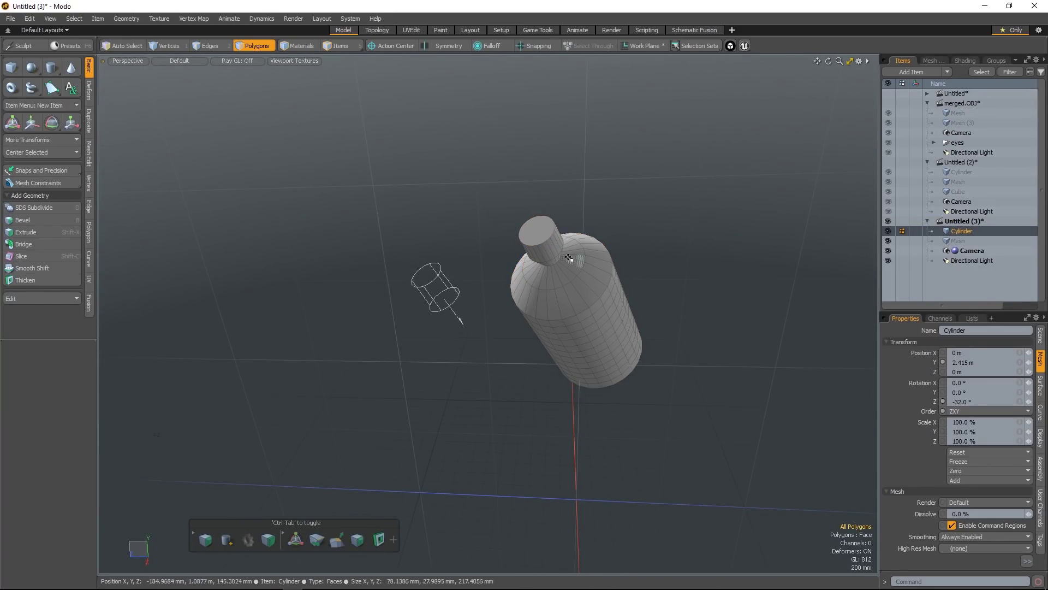
alt+drag(574, 261, 528, 193)
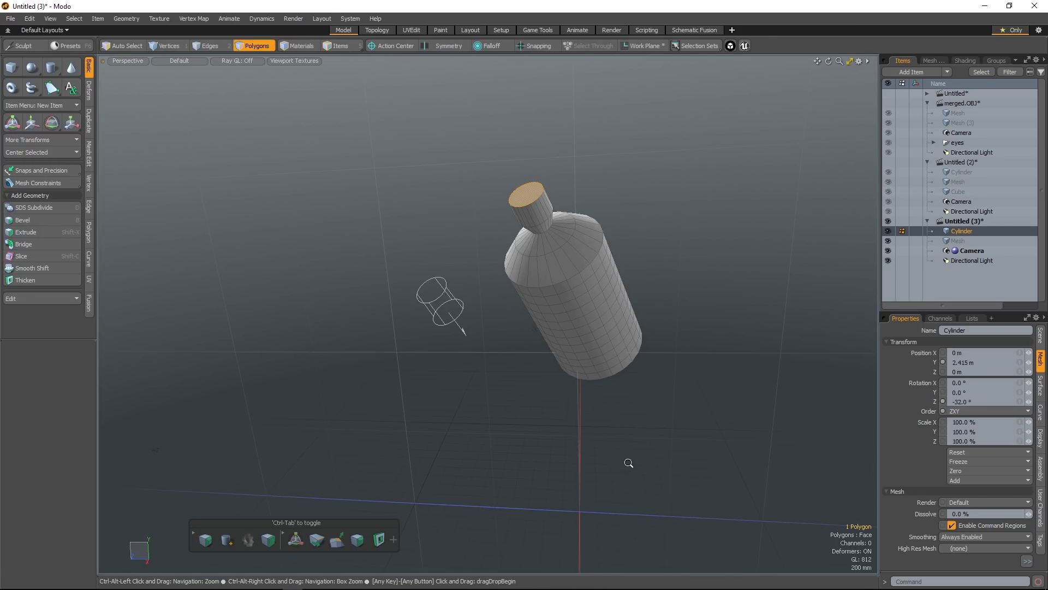
scroll(629, 463, down, 3)
alt+shift+drag(629, 463, 592, 394)
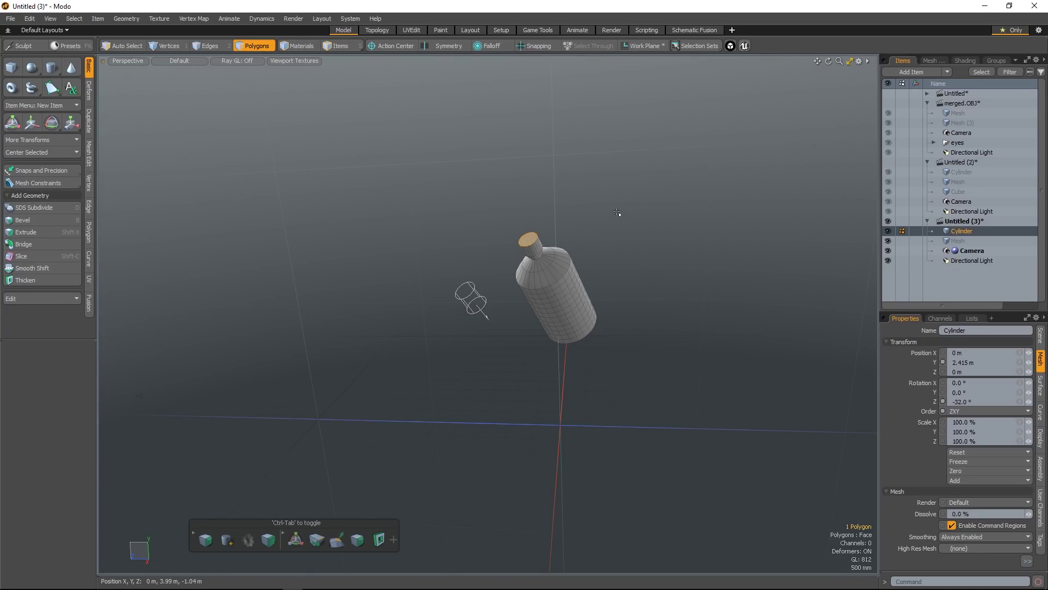
click(650, 46)
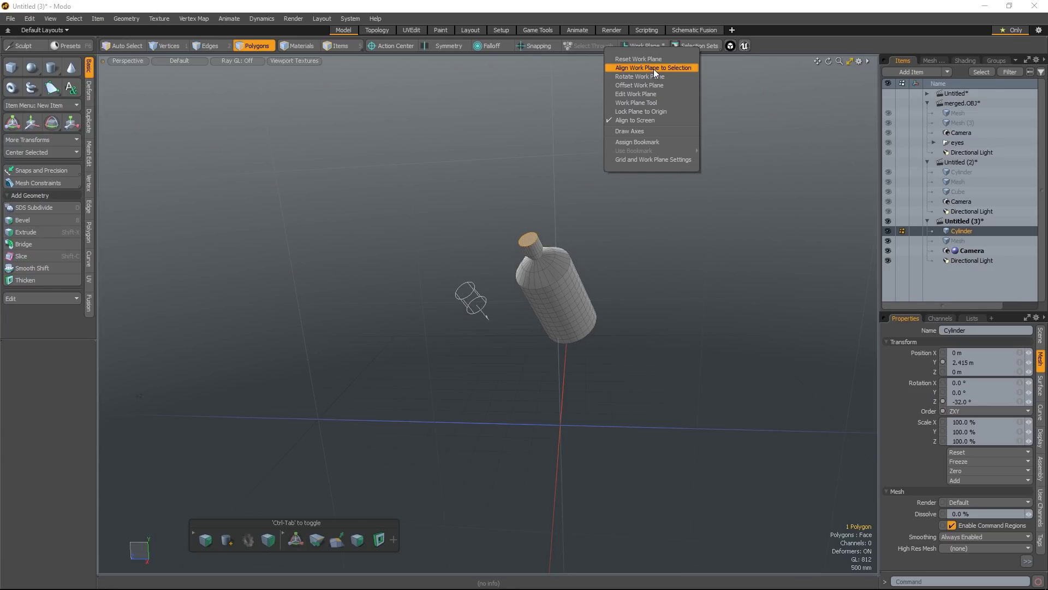
click(654, 69)
alt+drag(595, 280, 392, 170)
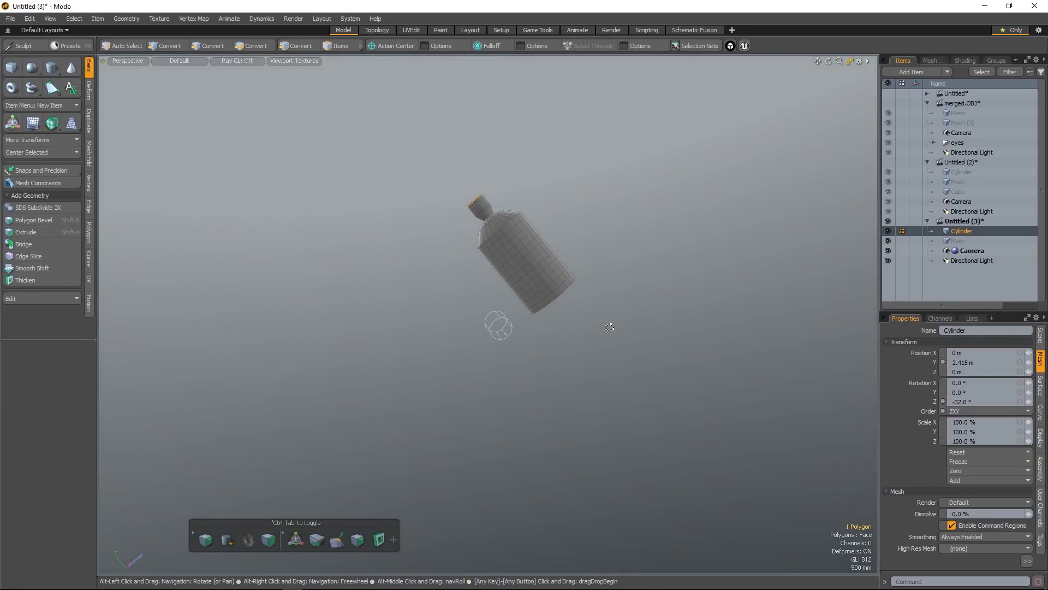
Select the bottle's base polygon, reset the work plane, and align it to the base
alt+drag(611, 328, 532, 273)
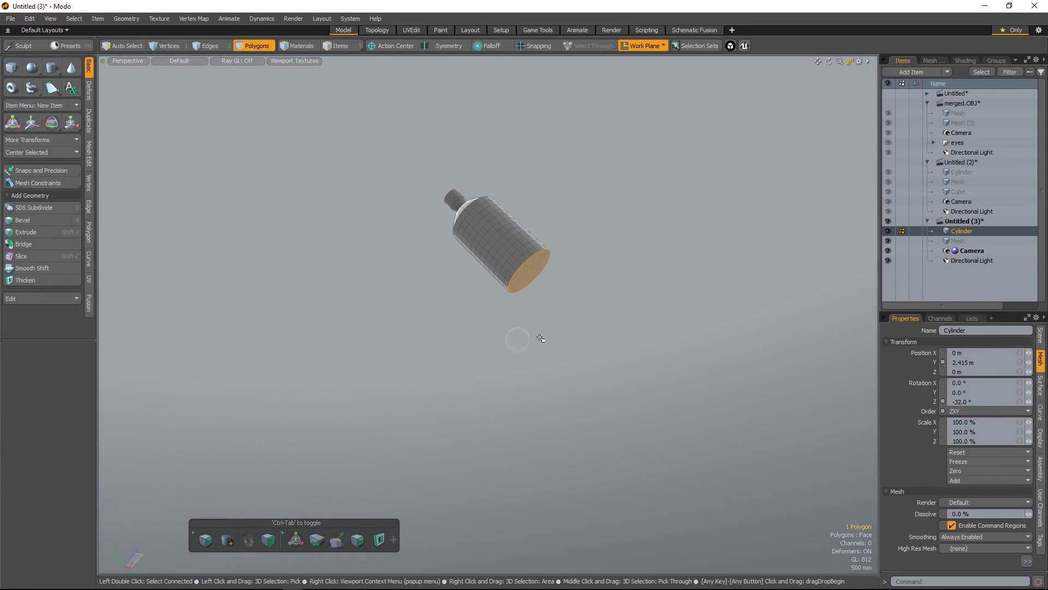
alt+drag(540, 339, 690, 386)
scroll(583, 286, up, 3)
alt+drag(583, 287, 606, 355)
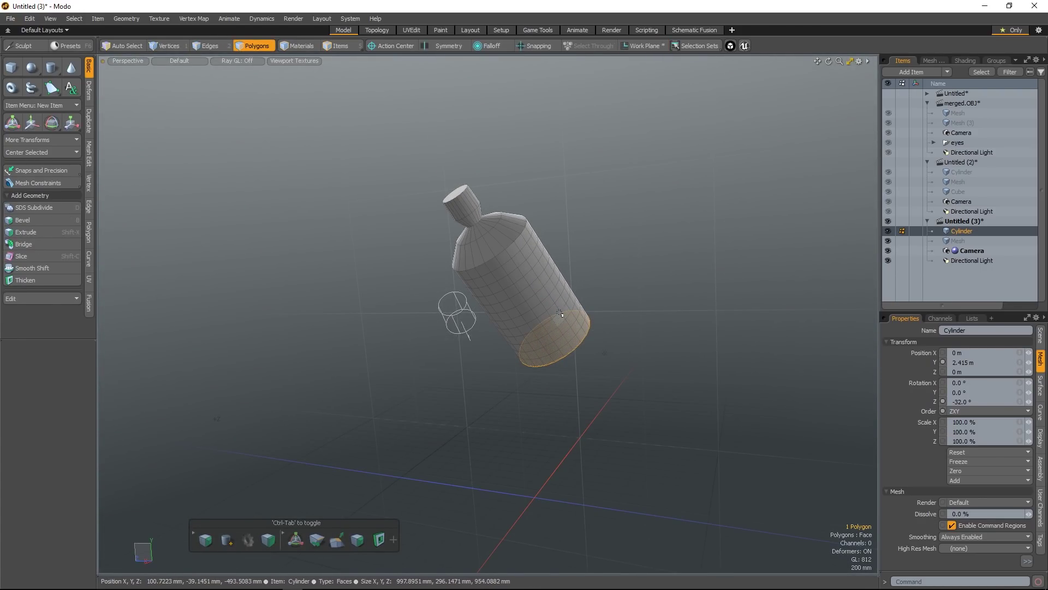
click(660, 39)
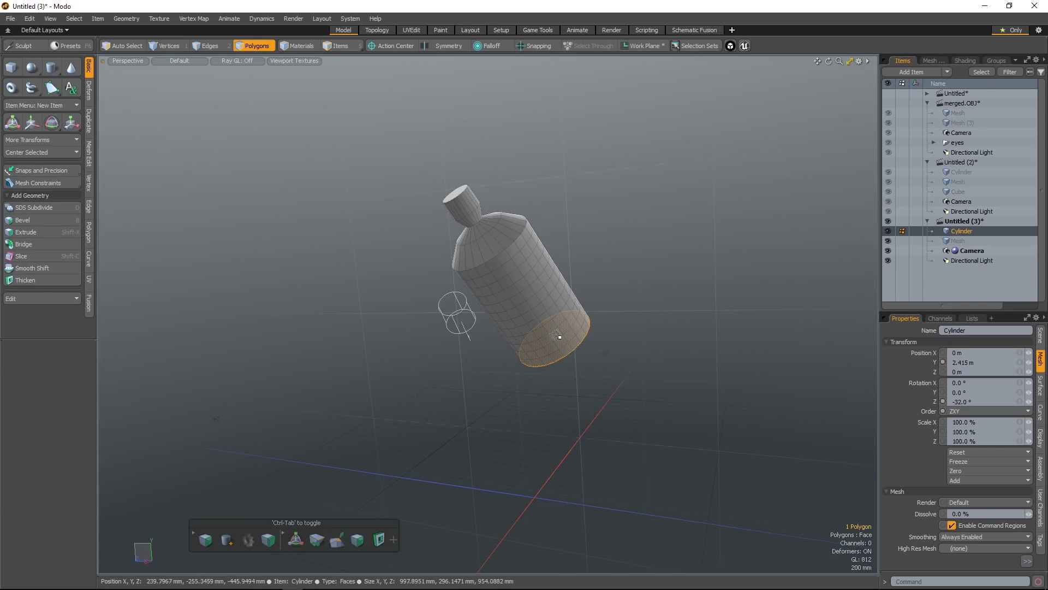
key(Home)
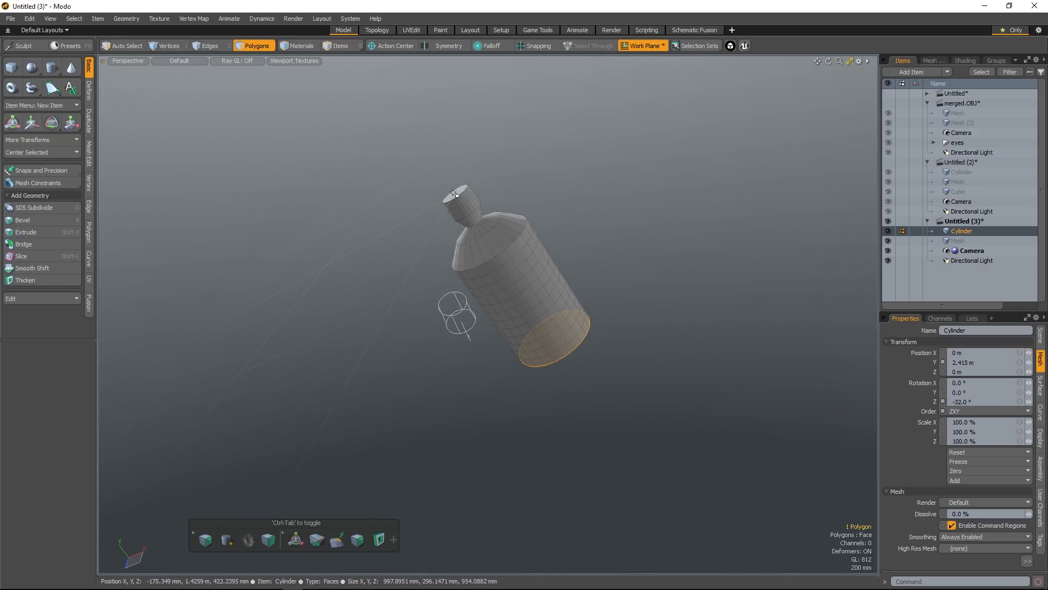
Select the end-cap polygon of the bottle's neck, align the work plane to it, and clear the selection
scroll(560, 319, up, 5)
scroll(569, 292, down, 4)
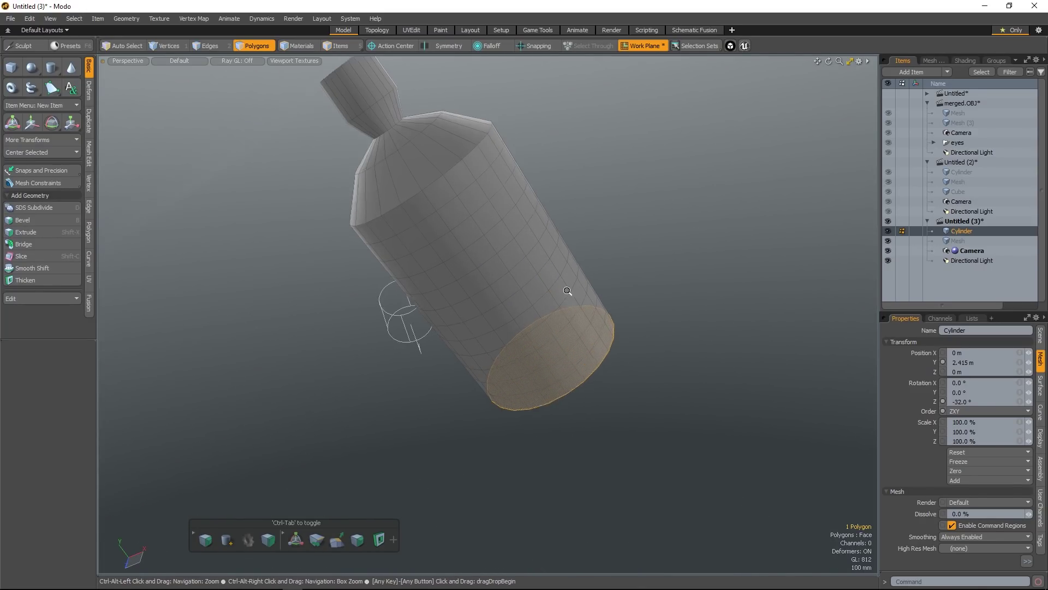
alt+shift+drag(477, 215, 578, 337)
scroll(568, 311, up, 4)
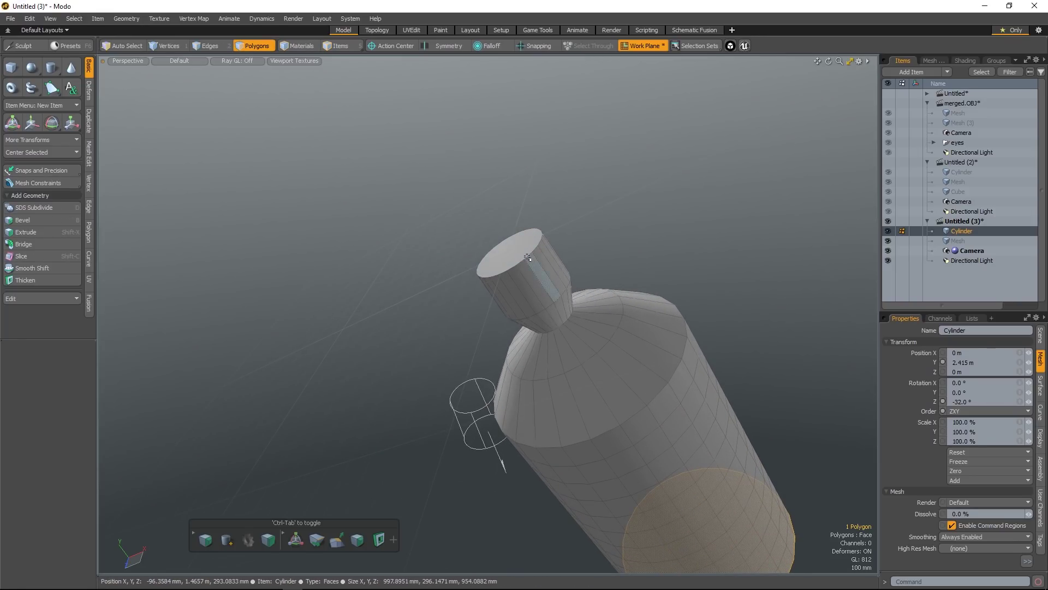
click(497, 254)
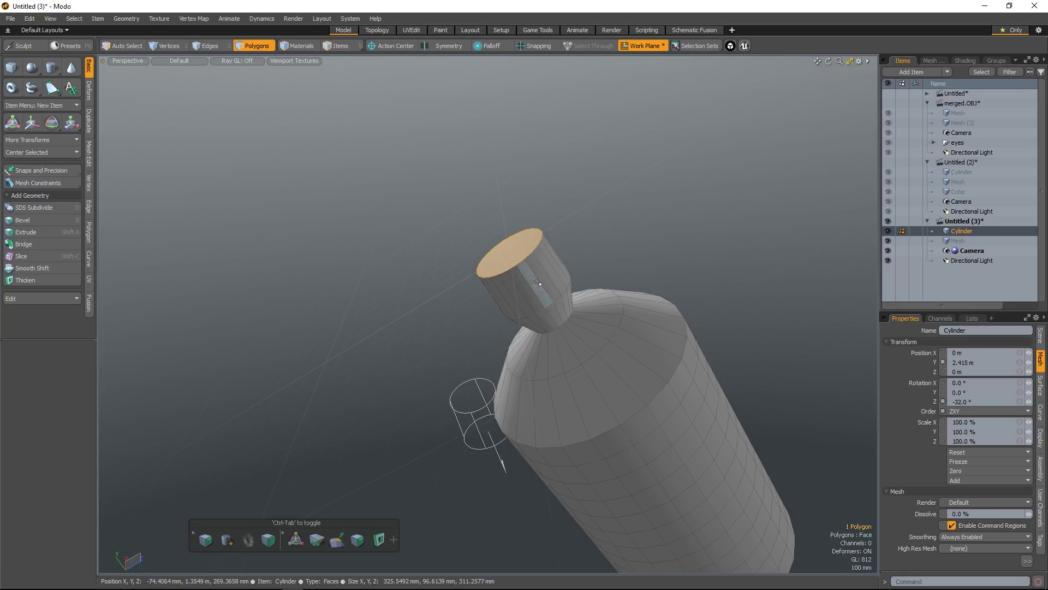
scroll(598, 286, down, 4)
alt+drag(599, 286, 577, 288)
click(638, 285)
scroll(628, 288, up, 4)
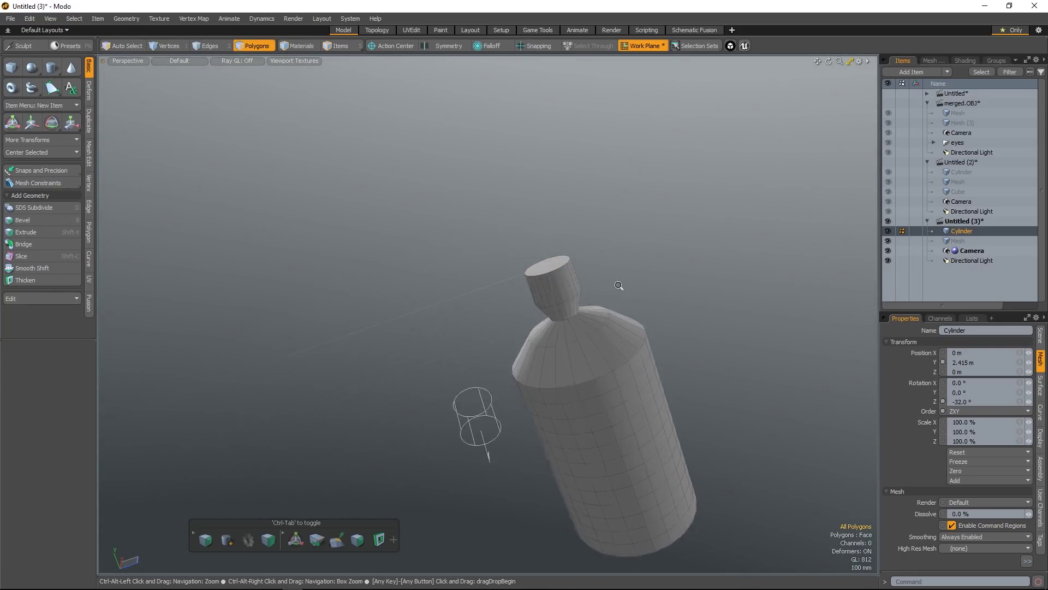
ctrl+alt+drag(653, 285, 621, 301)
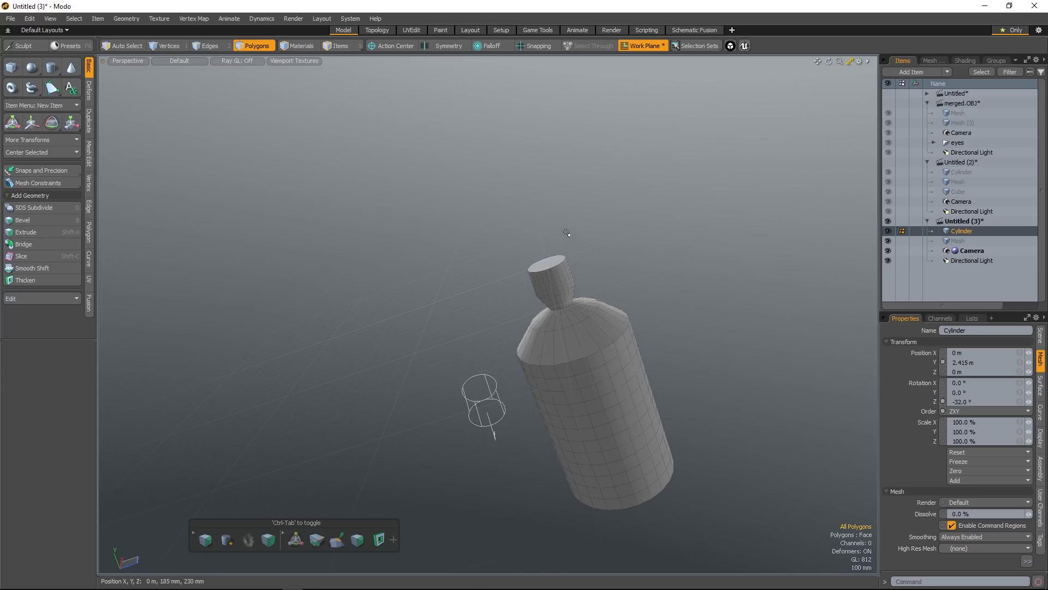
Create a Toroid as a new item on the neck's work plane and scale it uniformly to 22.5%
key(ctrl)
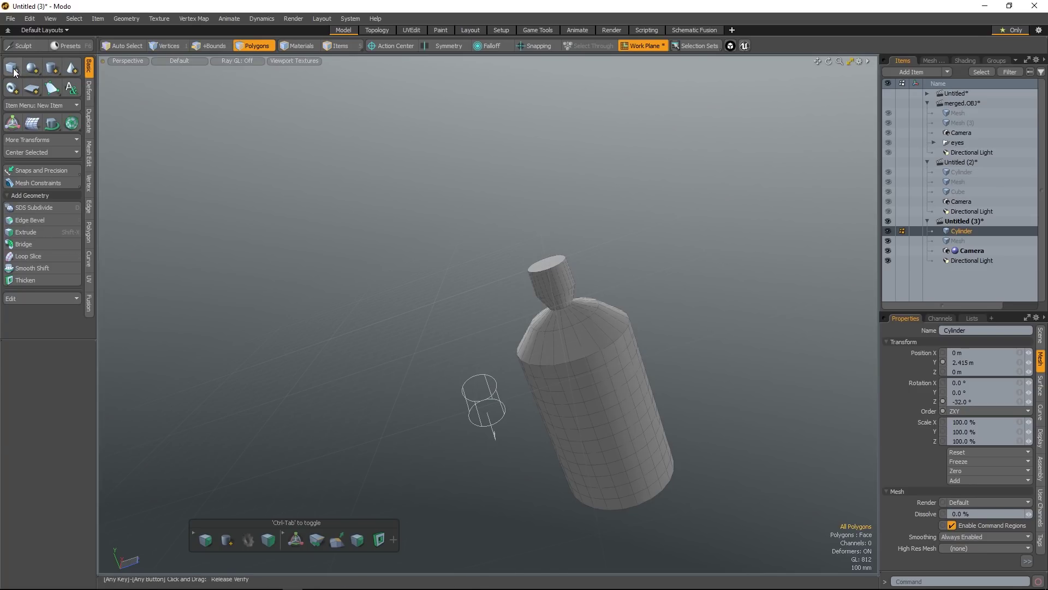
ctrl+click(11, 91)
alt+drag(613, 266, 604, 308)
key(r)
drag(566, 259, 481, 260)
drag(562, 305, 561, 305)
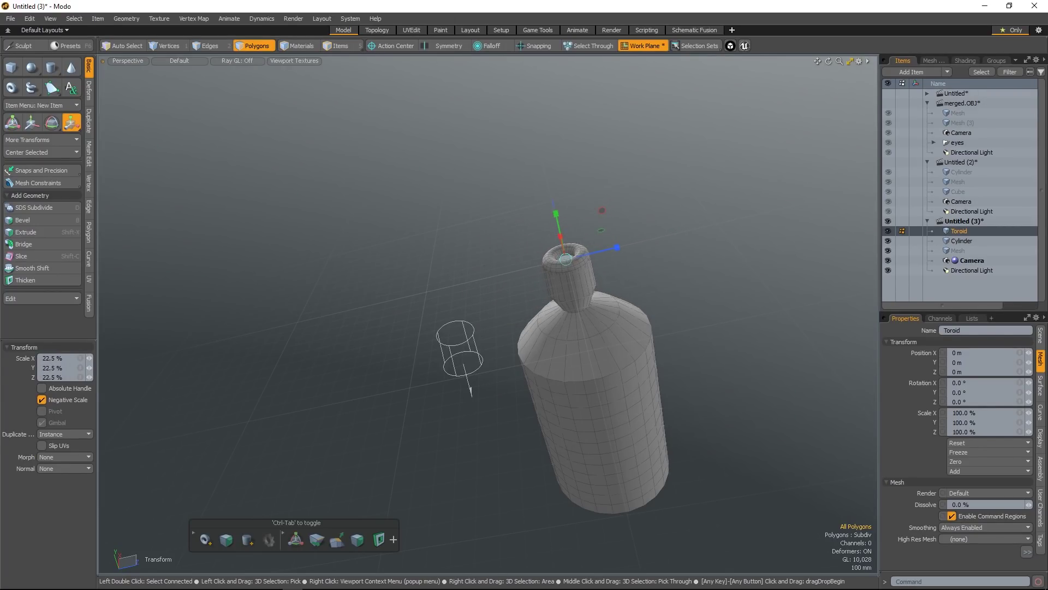
alt+drag(573, 421, 614, 391)
key(space)
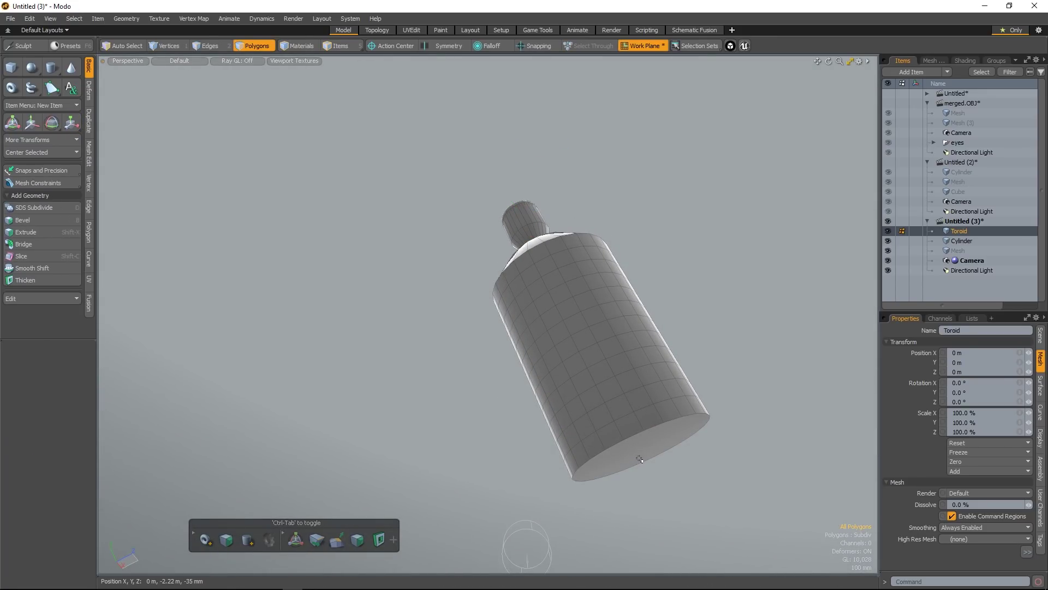
Make the Cylinder the active item and select the bottle's base polygon in Polygons mode
key(space)
click(646, 451)
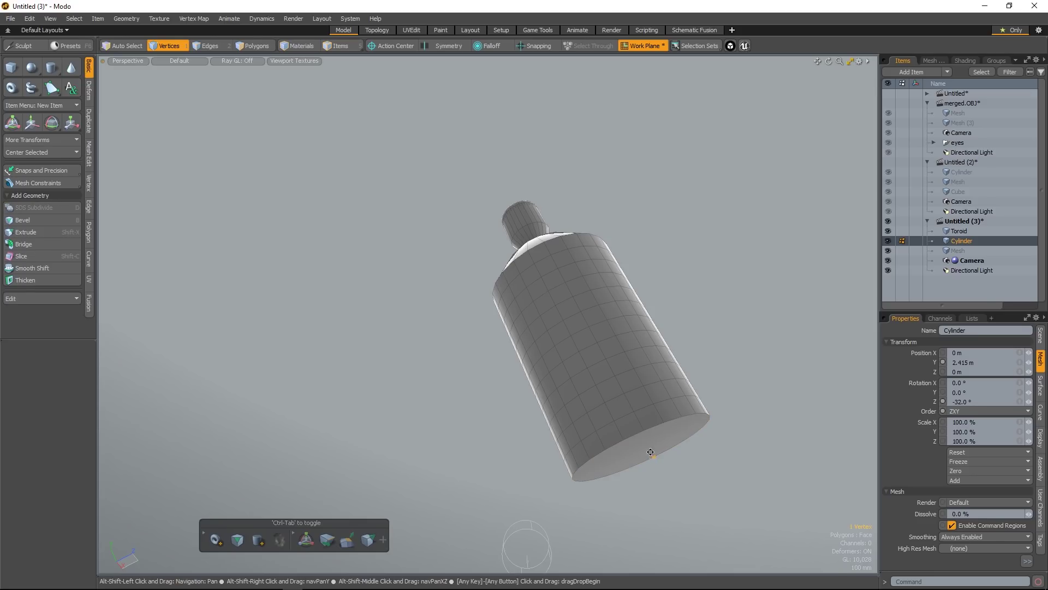
alt+shift+drag(649, 450, 619, 422)
key(space)
key(space)
click(614, 432)
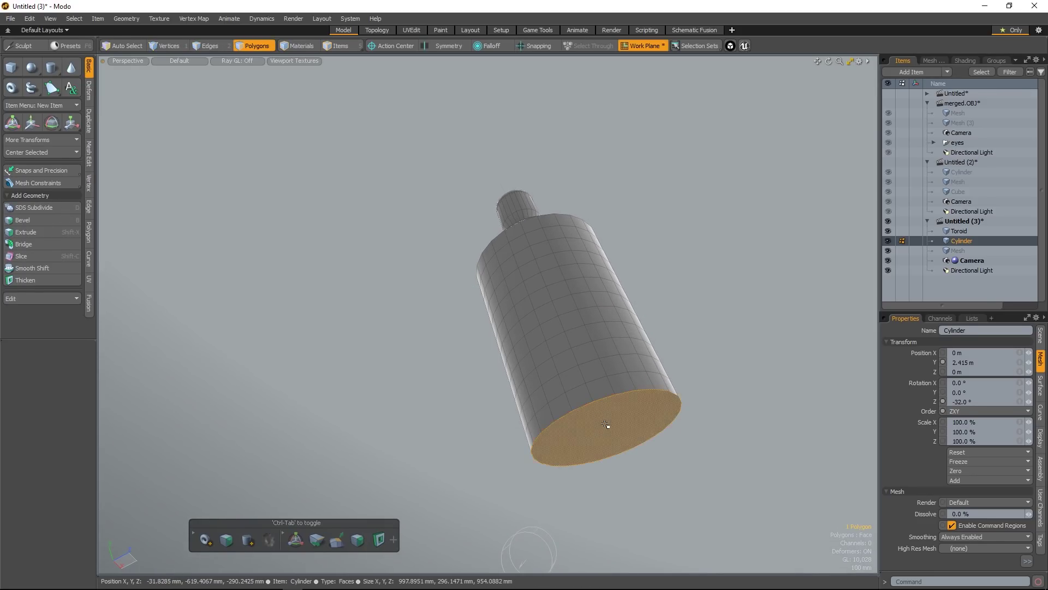
alt+drag(660, 477, 536, 274)
alt+shift+drag(647, 440, 613, 387)
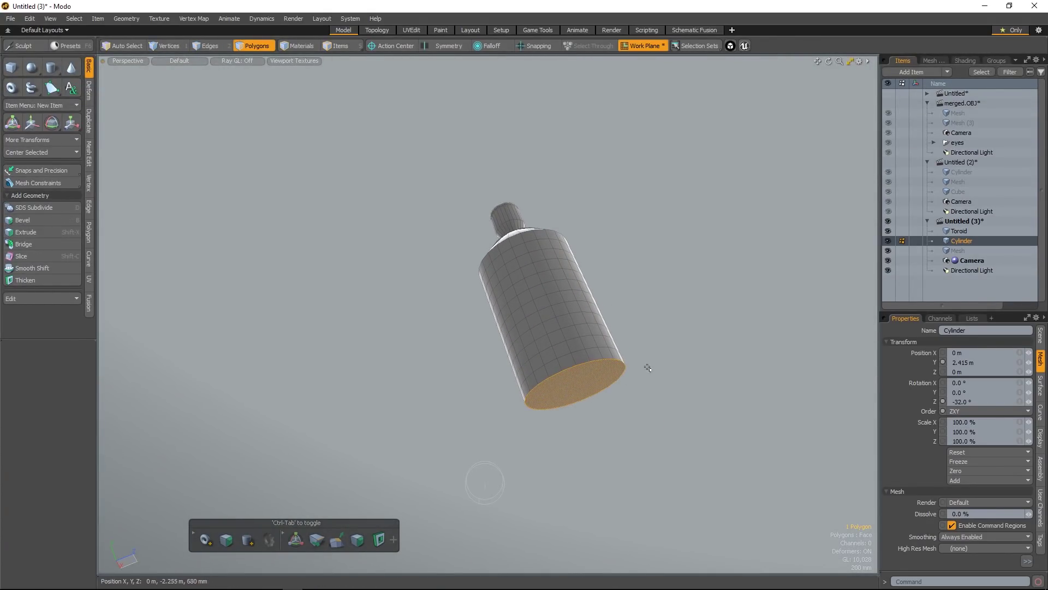
Set the Cylinder as the reference object and examine the bottle in its reference orientation
click(918, 241)
key(shift+a)
scroll(627, 349, down, 4)
alt+drag(628, 349, 633, 404)
scroll(633, 404, down, 4)
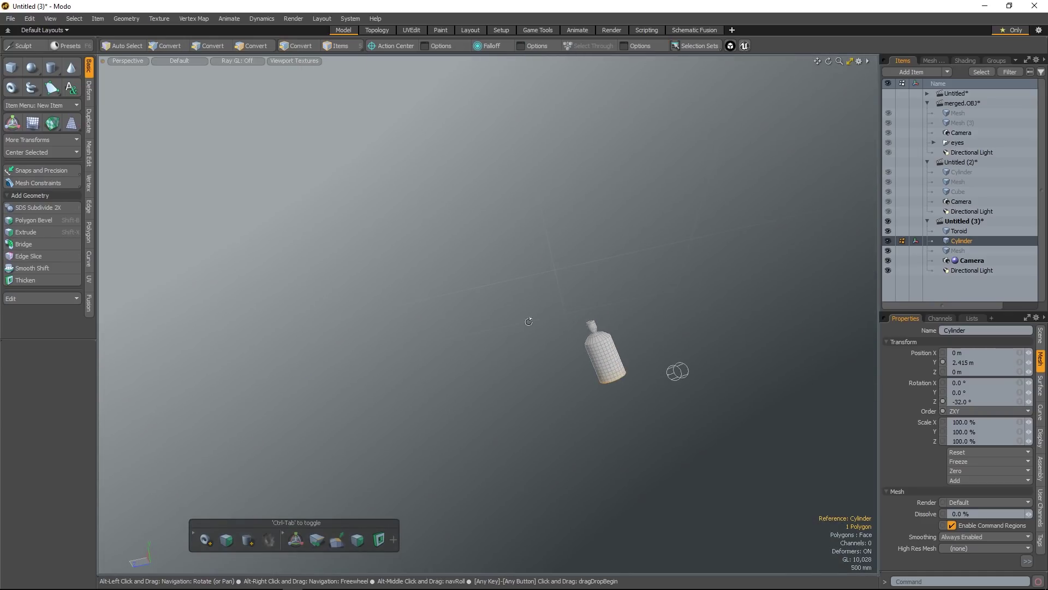
alt+drag(528, 321, 626, 410)
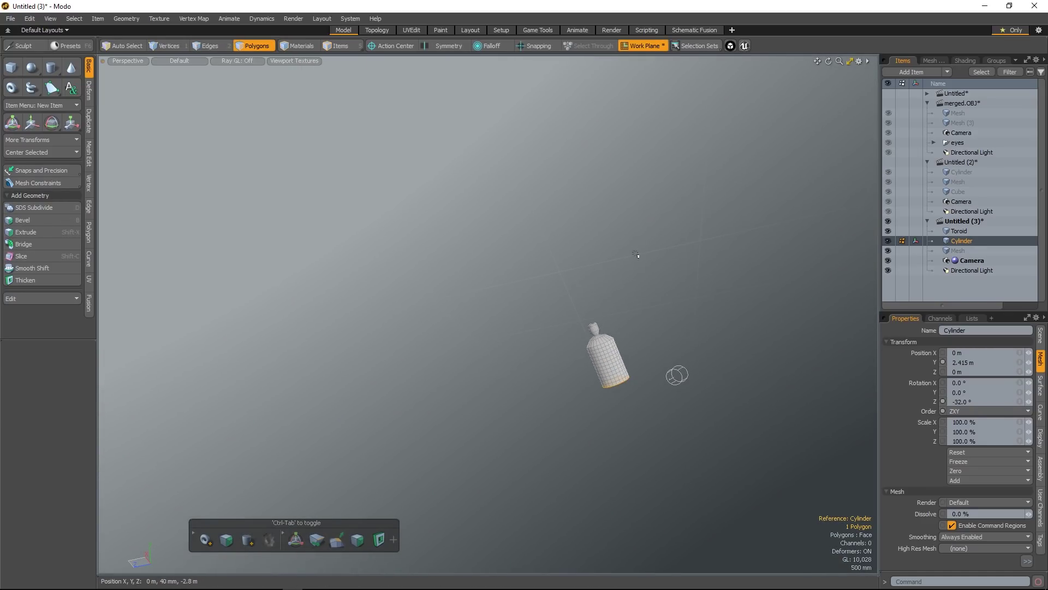
Reset the work plane and examine the grid around the referenced bottle's base
click(647, 45)
click(643, 62)
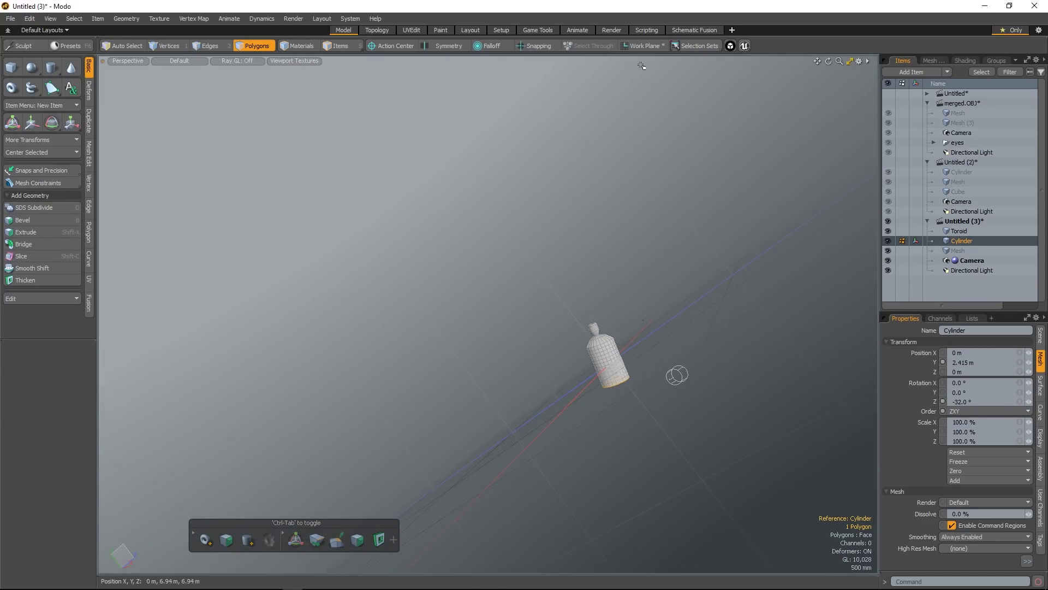
key(shift+a)
alt+drag(655, 276, 630, 339)
scroll(630, 333, down, 4)
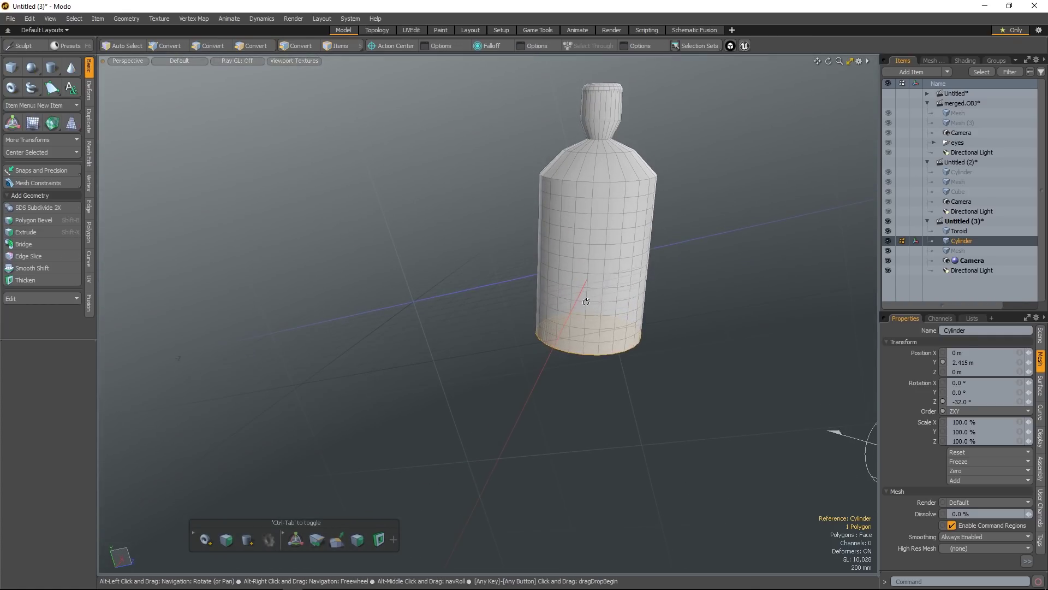
alt+drag(584, 302, 576, 377)
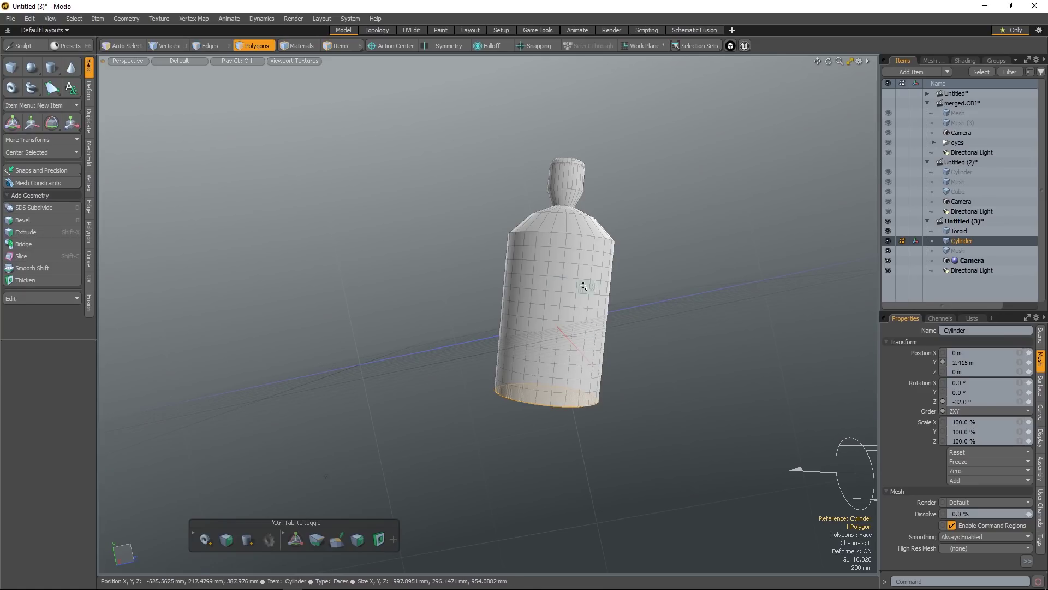
alt+drag(577, 357, 545, 440)
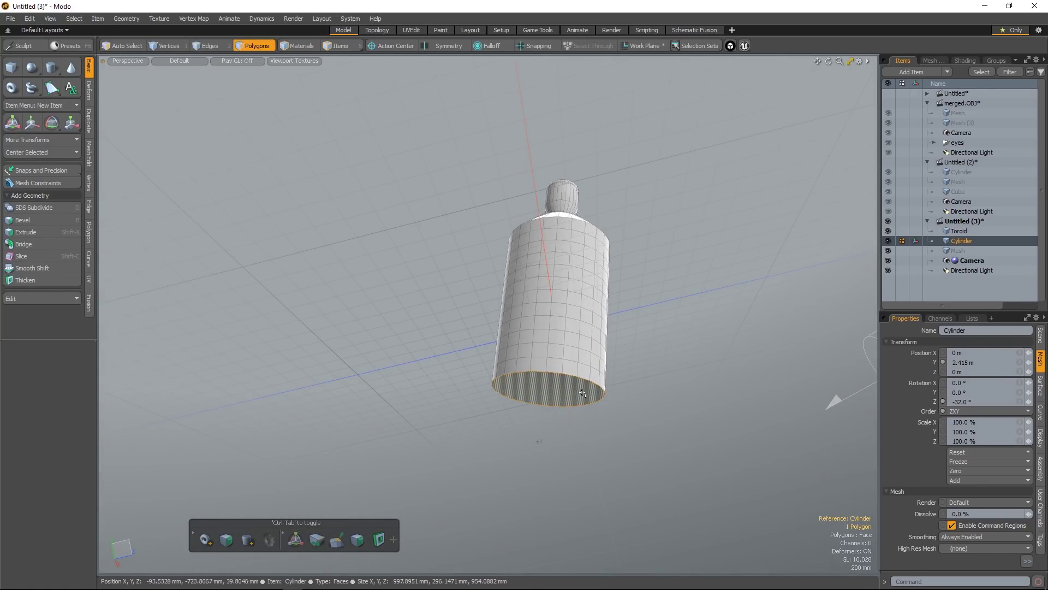
key(shift)
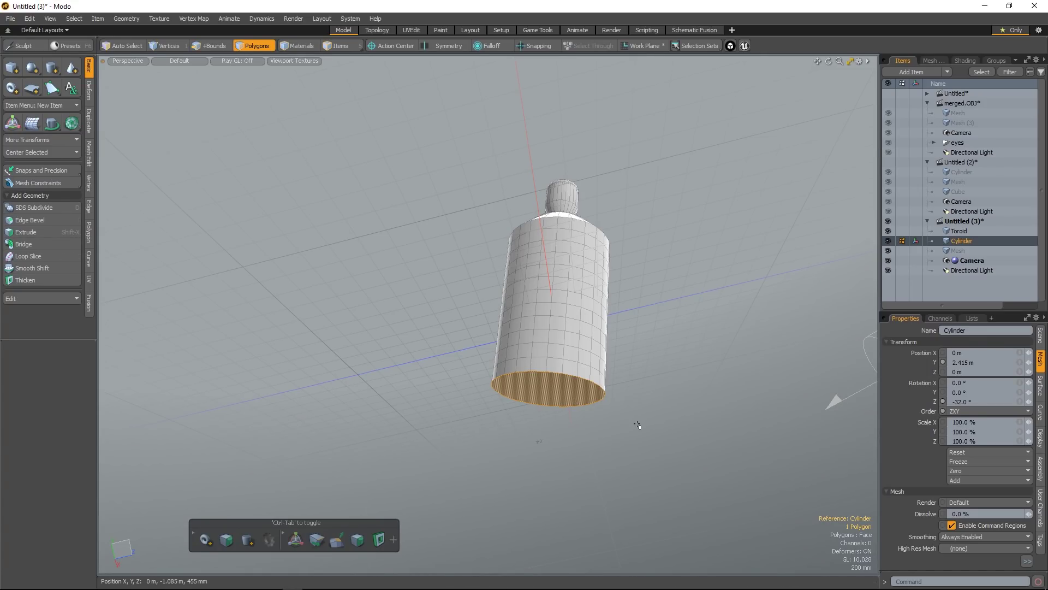
Align the work plane to the selected base polygon of the bottle and clear the selection
click(644, 46)
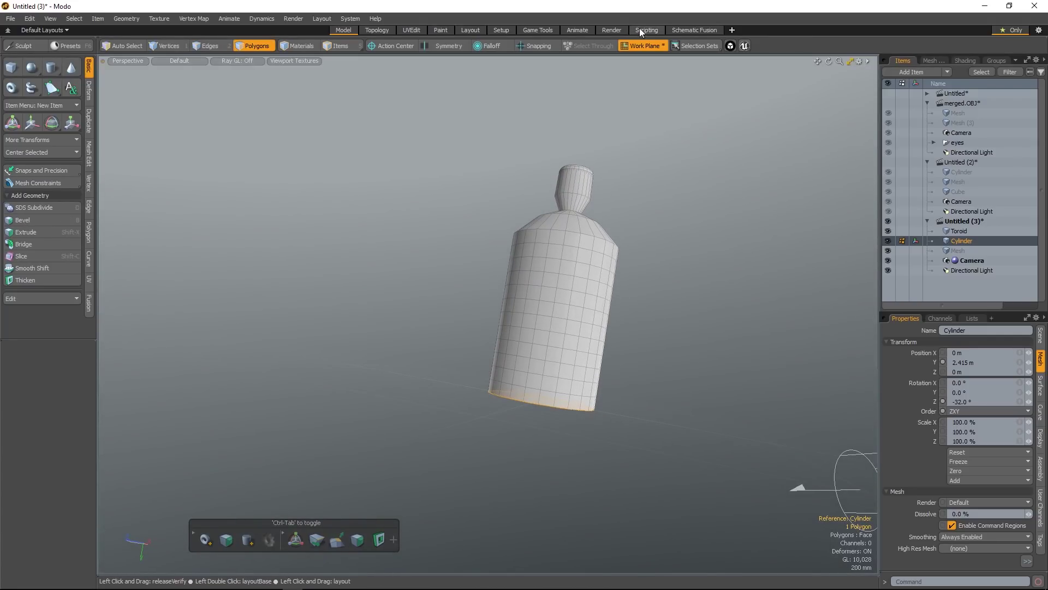
click(643, 47)
click(637, 63)
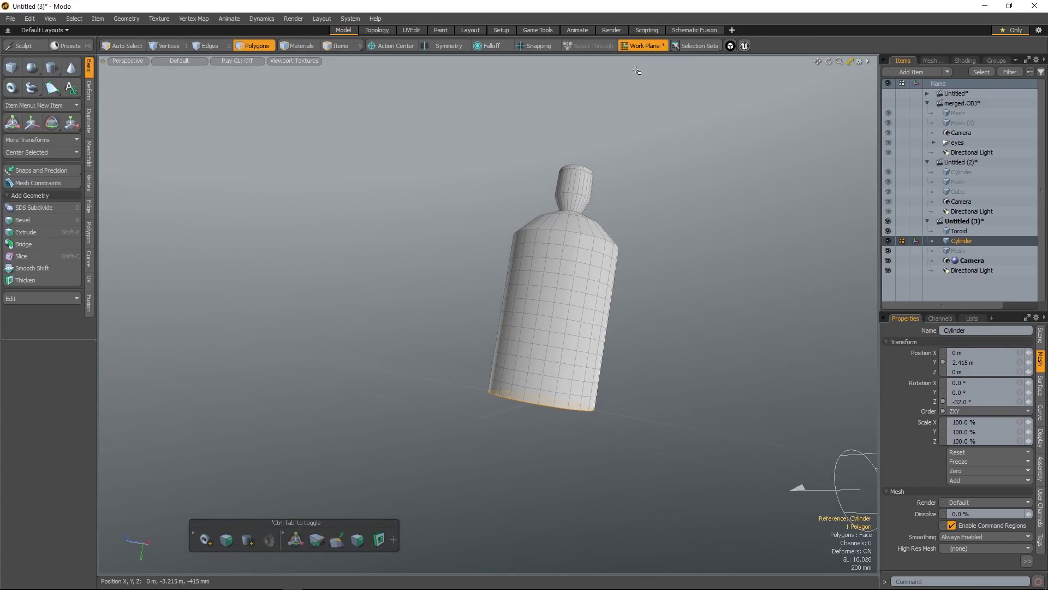
click(405, 312)
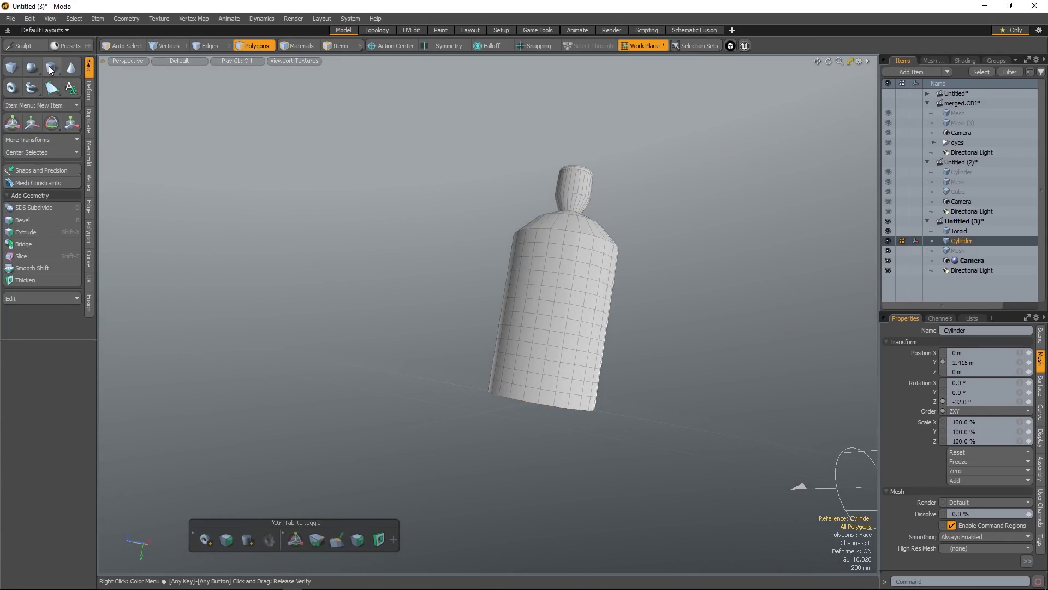
Create a cube item at the bottle's base, scale it to 34%, and widen it to 125.5% in X and Z
click(11, 67)
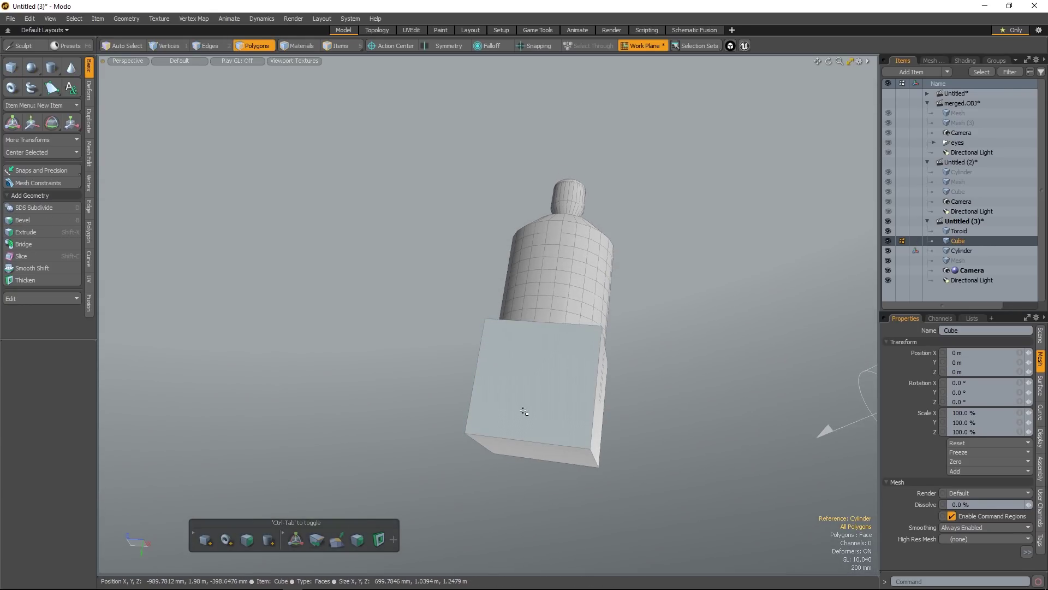
key(r)
drag(548, 407, 480, 404)
alt+drag(481, 403, 515, 361)
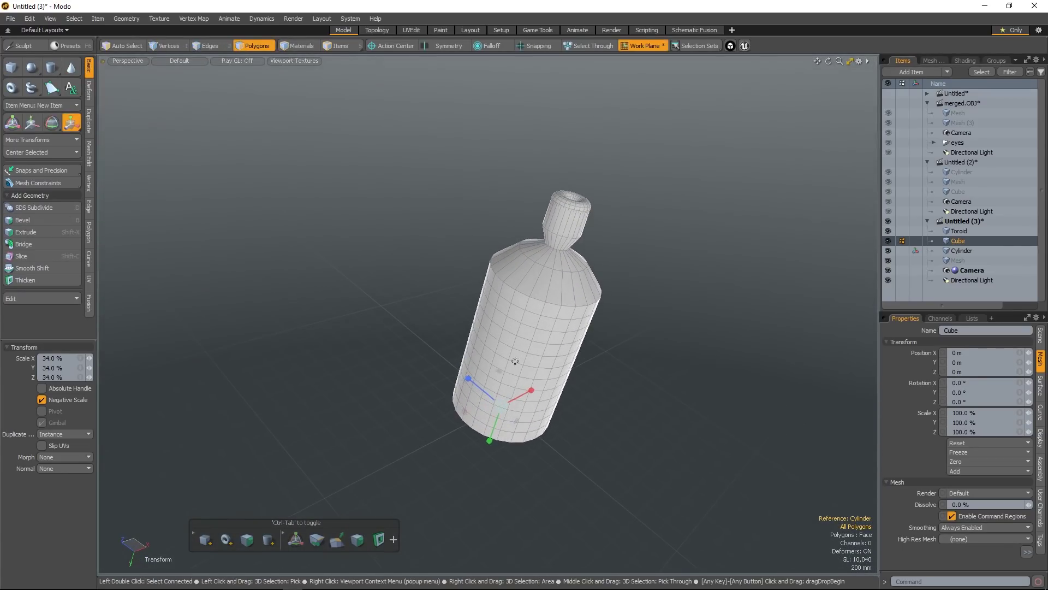
drag(500, 404, 622, 353)
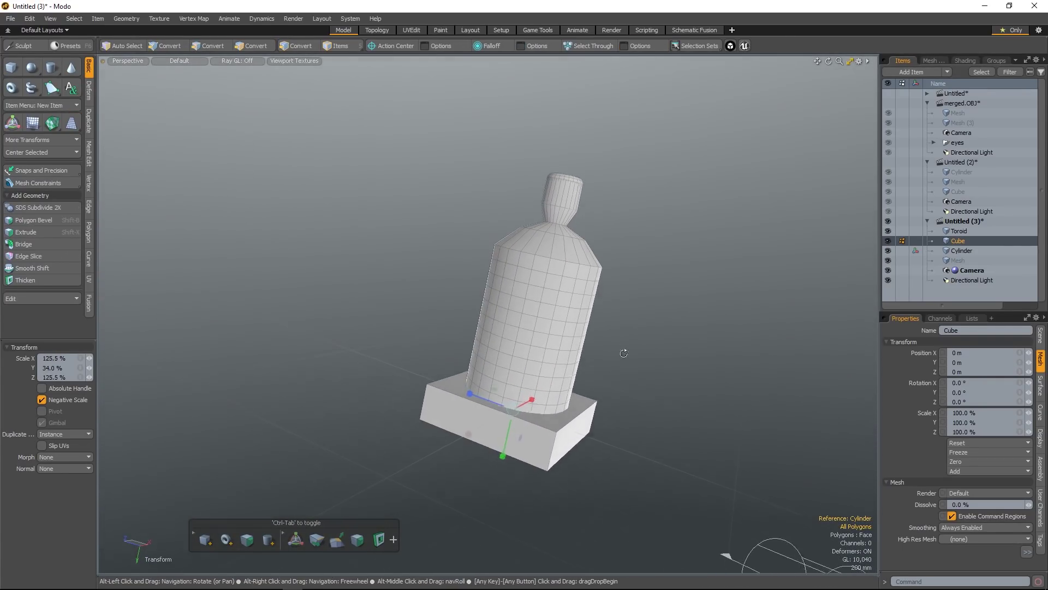
key(q)
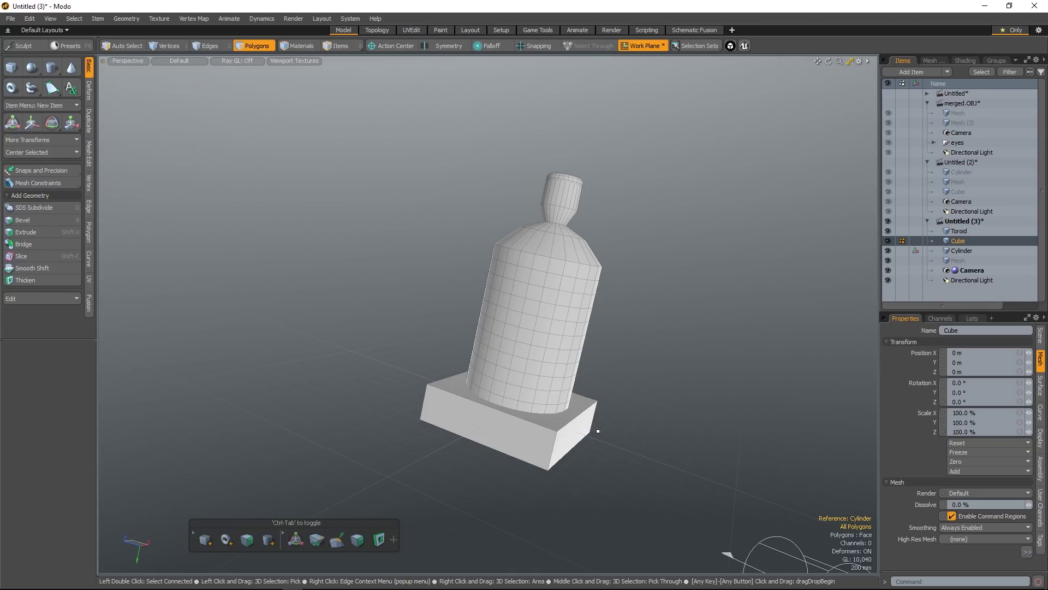
alt+drag(574, 434, 591, 404)
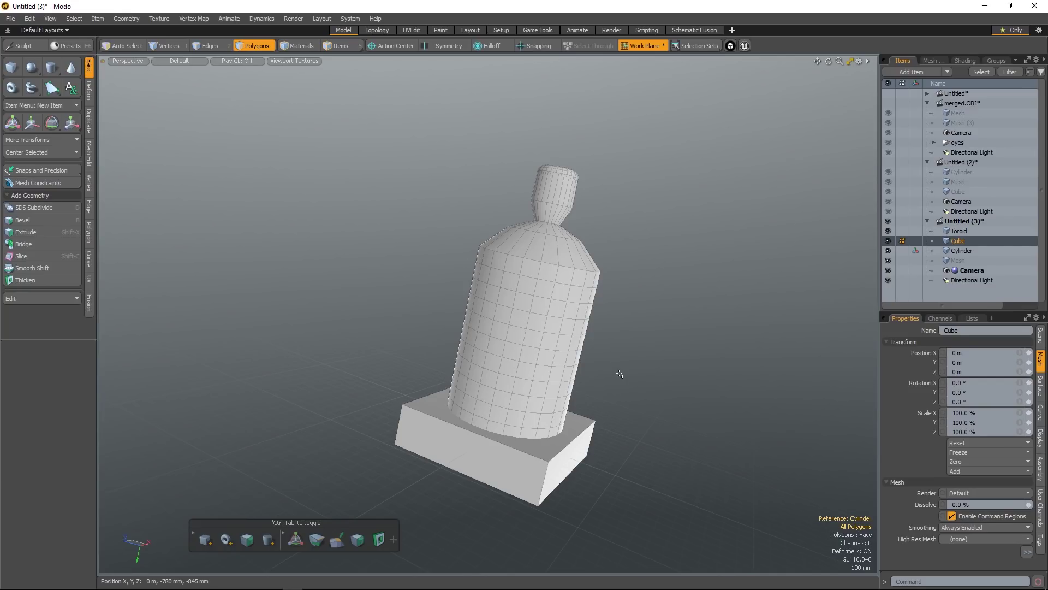
Create a new empty scene and reset its work plane
key(ctrl)
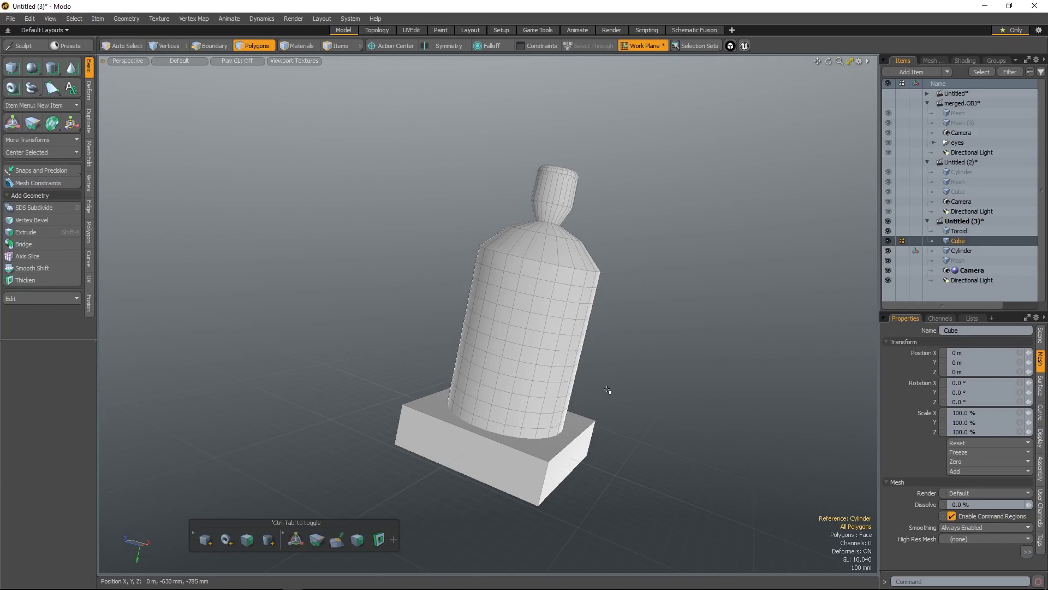
key(ctrl+n)
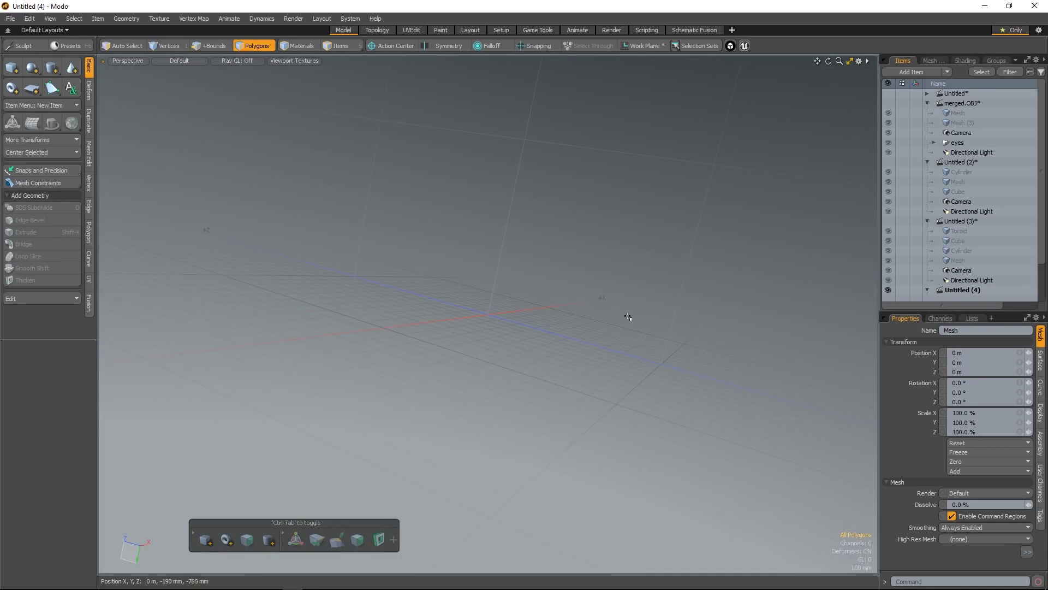
alt+drag(627, 316, 562, 272)
click(655, 47)
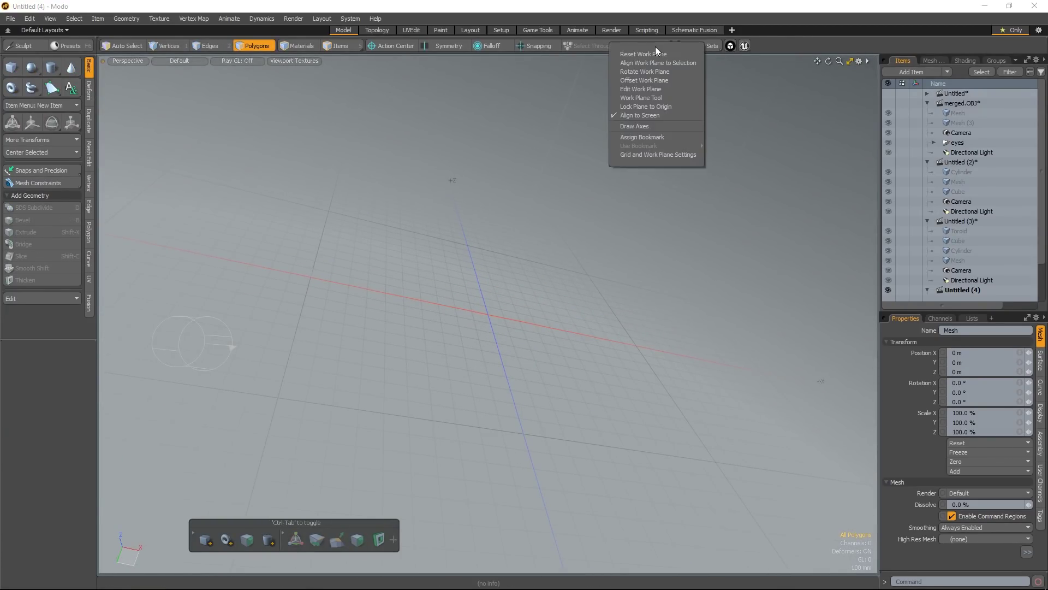
click(651, 53)
alt+drag(611, 304, 447, 583)
alt+drag(447, 306, 388, 295)
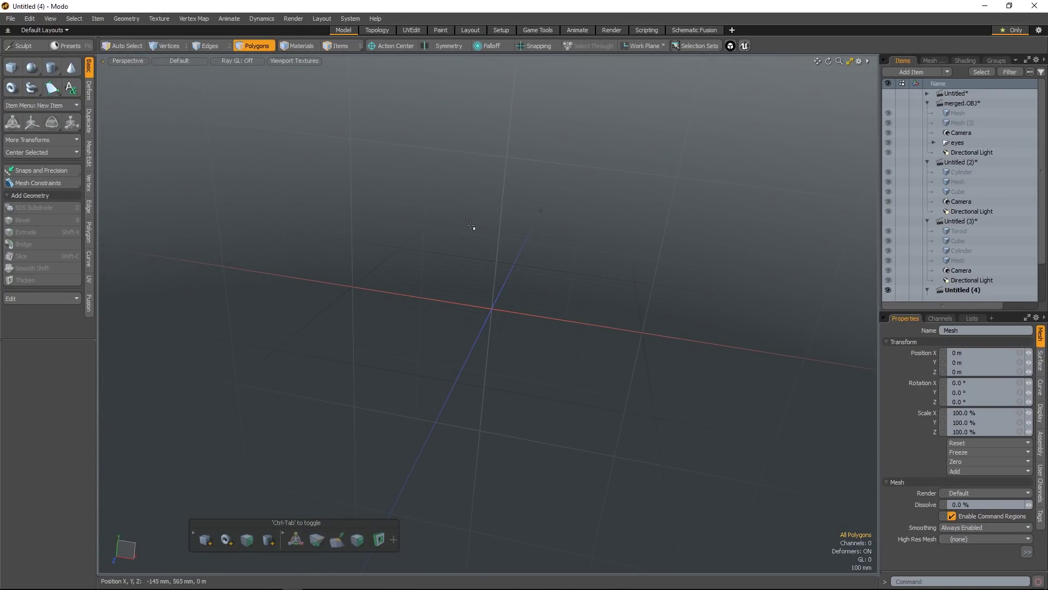
Add a sphere to the scene and place the Mesh Constraints options beside it as a floating window
click(31, 68)
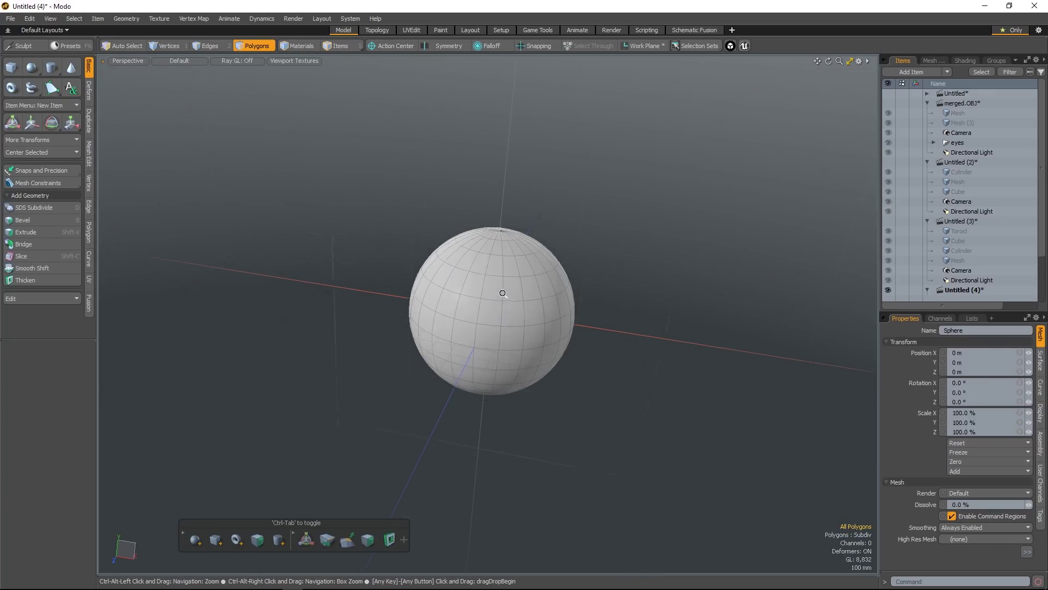
scroll(503, 293, up, 2)
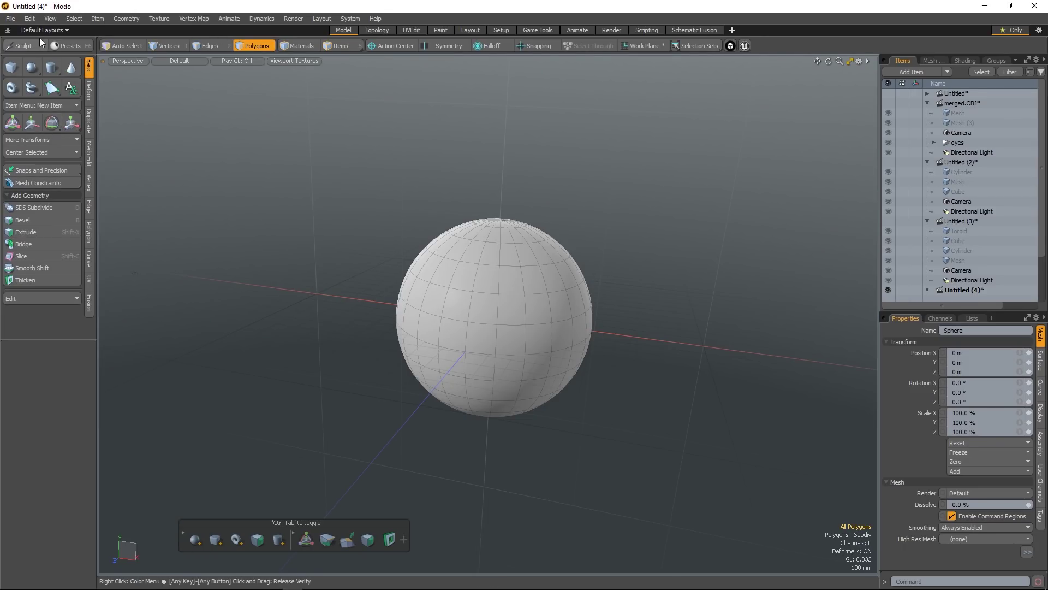
click(63, 182)
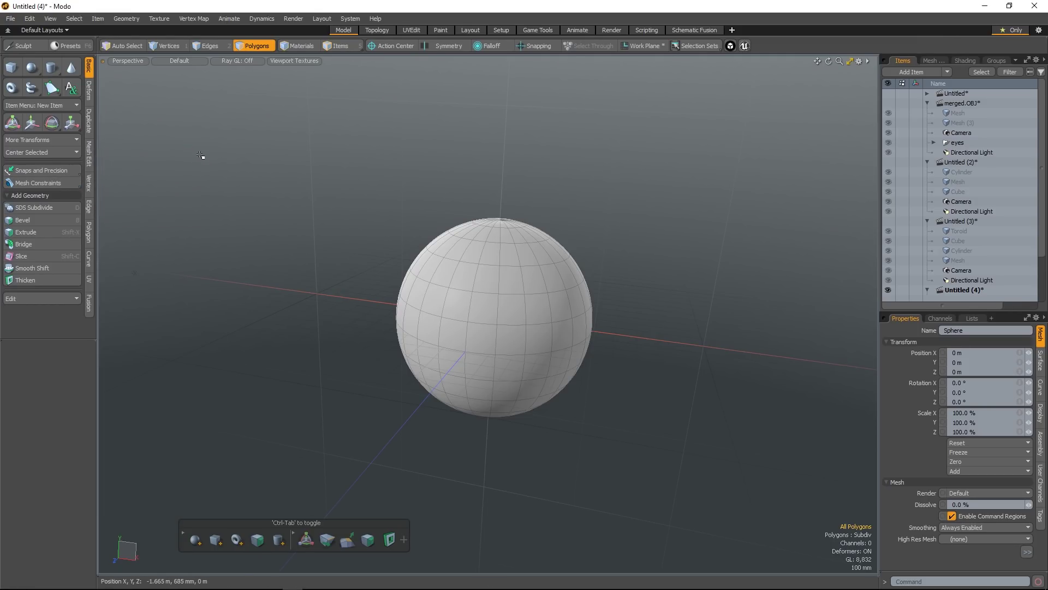
click(62, 183)
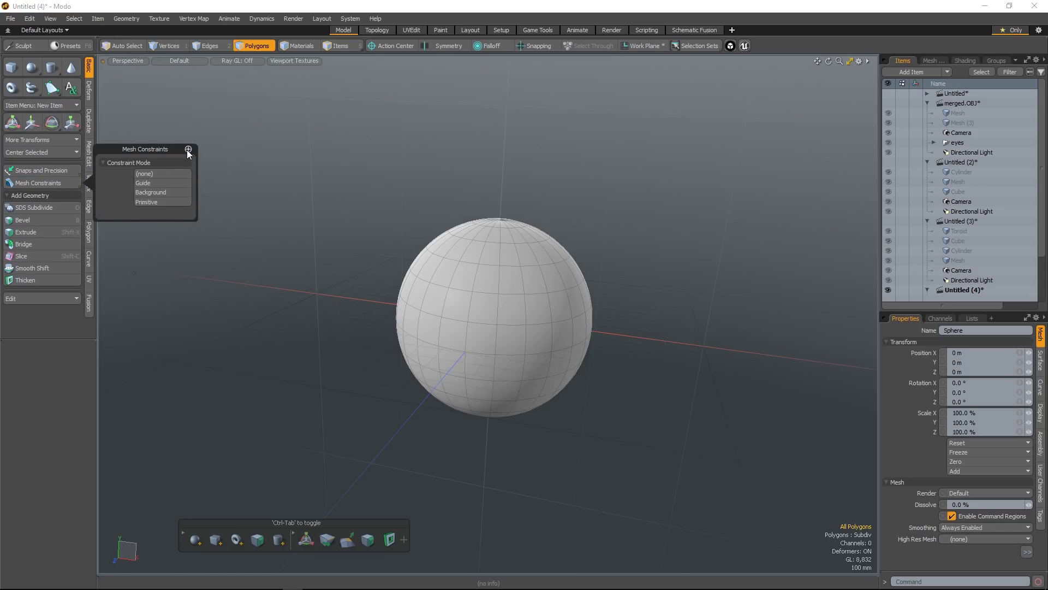
click(187, 149)
drag(165, 148, 211, 182)
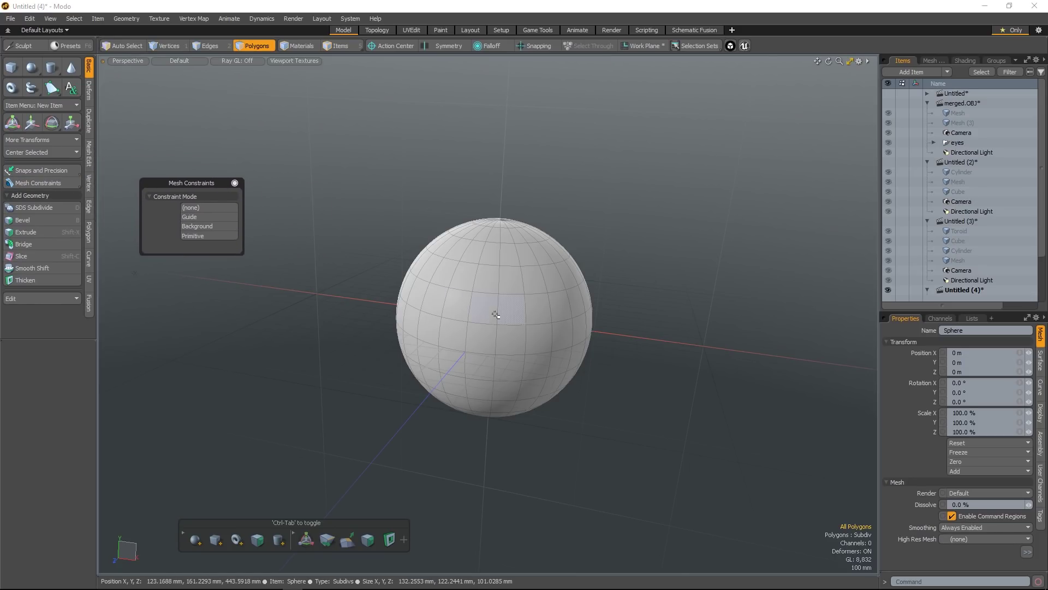
Constrain mesh editing to the background and add a new empty mesh item to the sphere's scene
scroll(495, 315, up, 3)
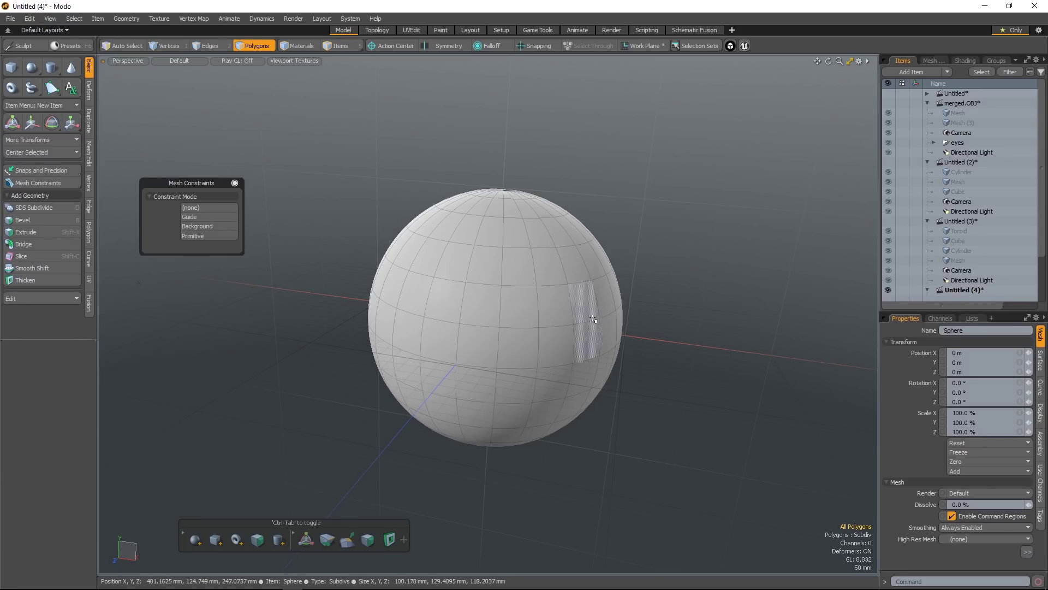
click(221, 225)
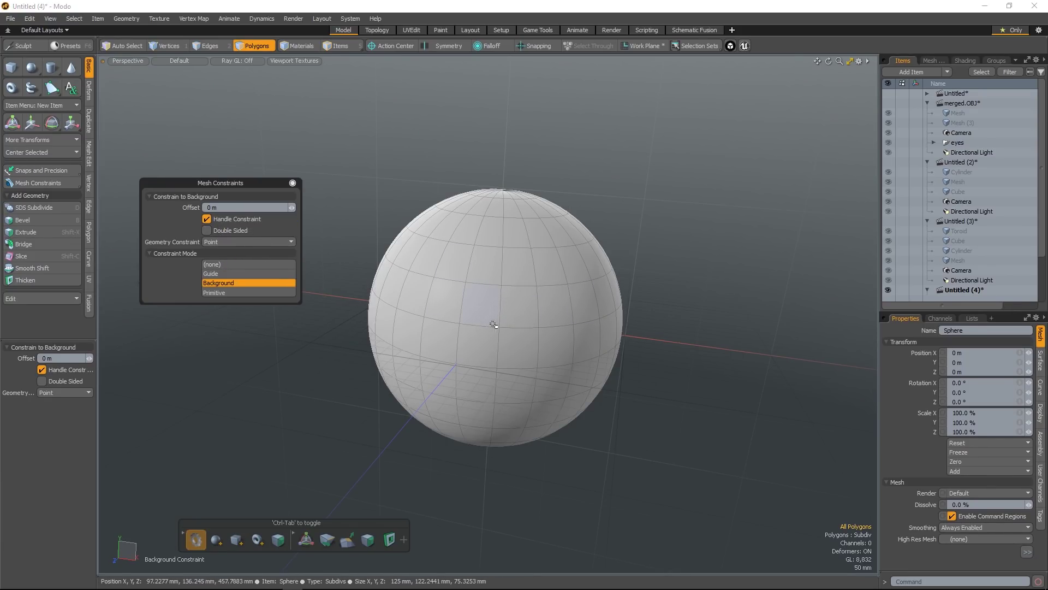
scroll(626, 332, down, 1)
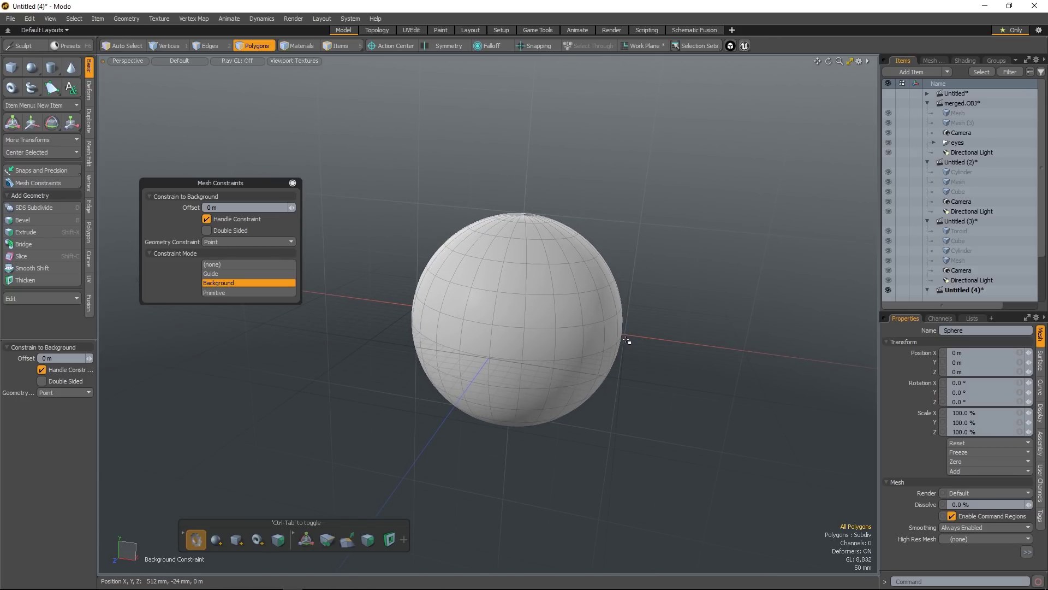
key(n)
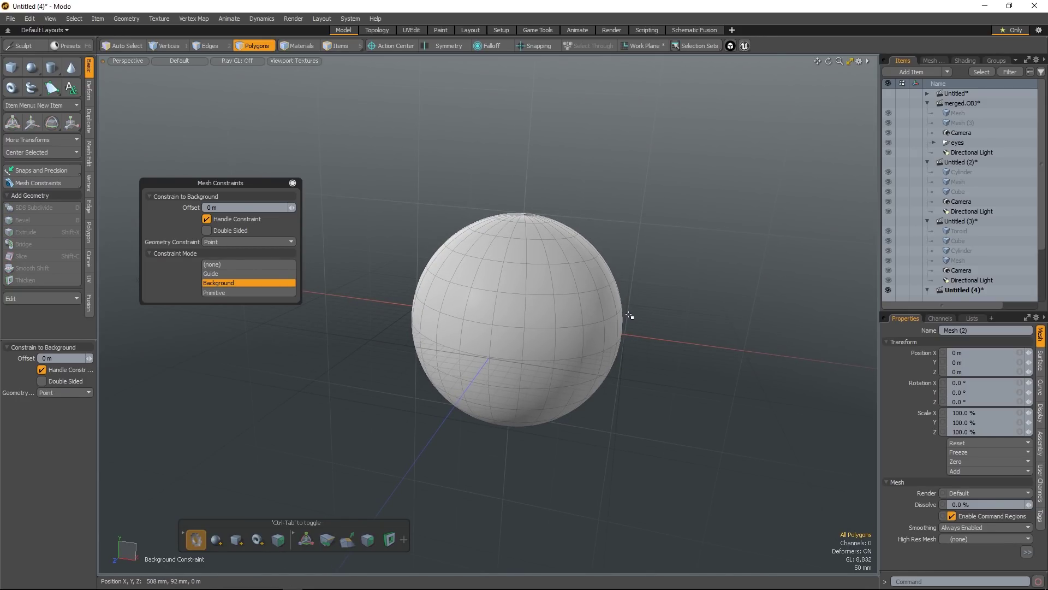
drag(1045, 223, 1037, 304)
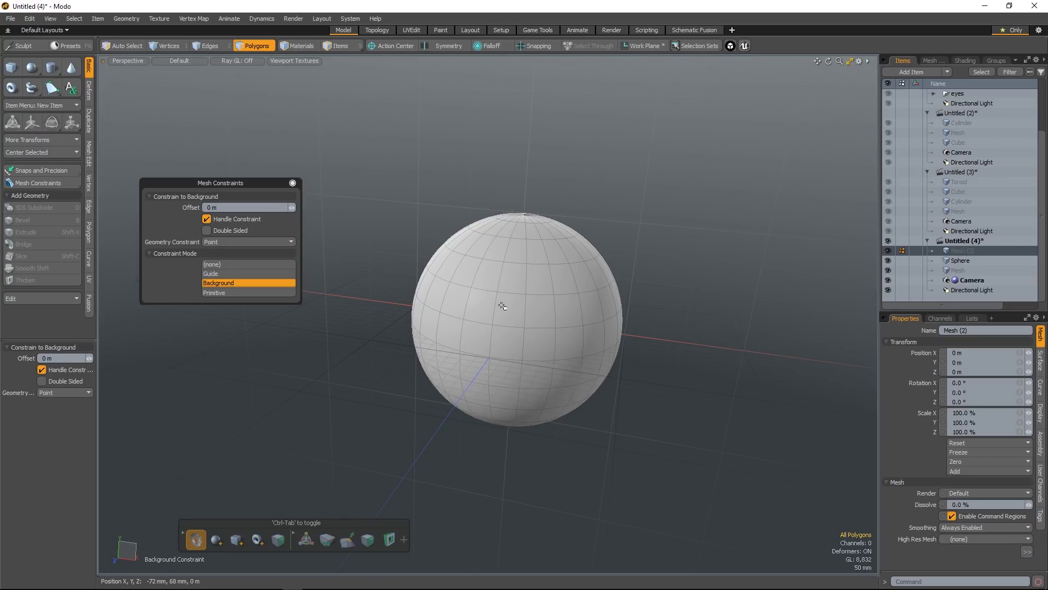
Draw a four-point polygon on the front of the sphere's surface with the Pen tool
key(ctrl)
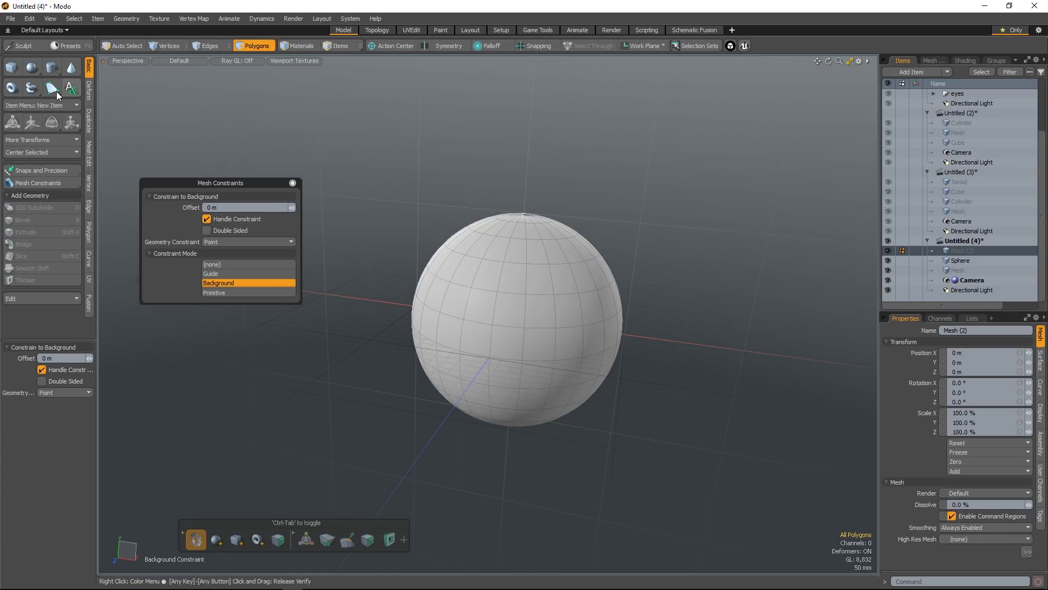
click(52, 87)
click(483, 296)
click(481, 327)
click(550, 308)
click(554, 268)
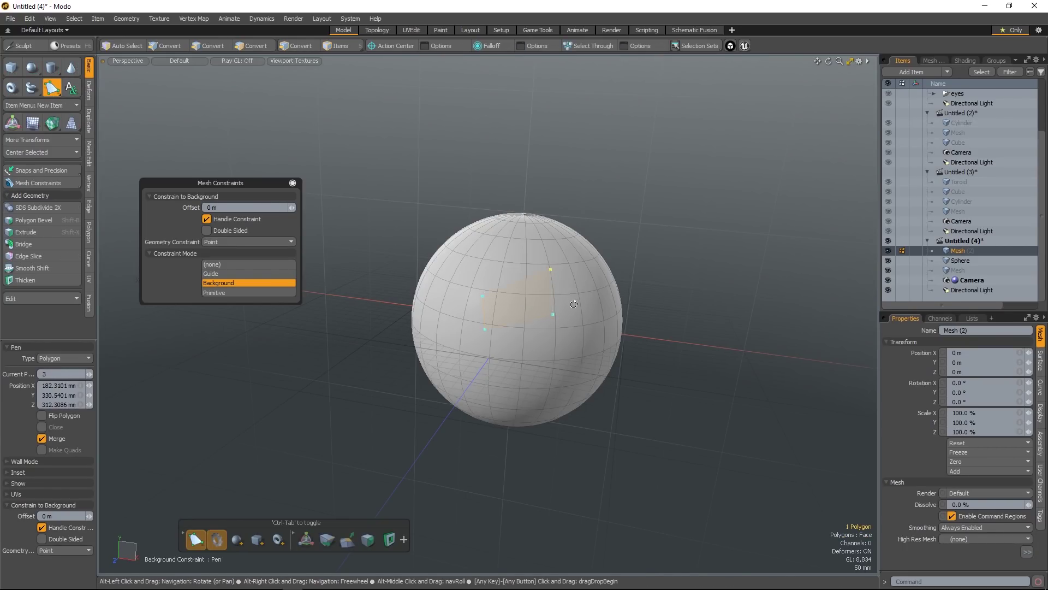
alt+drag(568, 295, 538, 495)
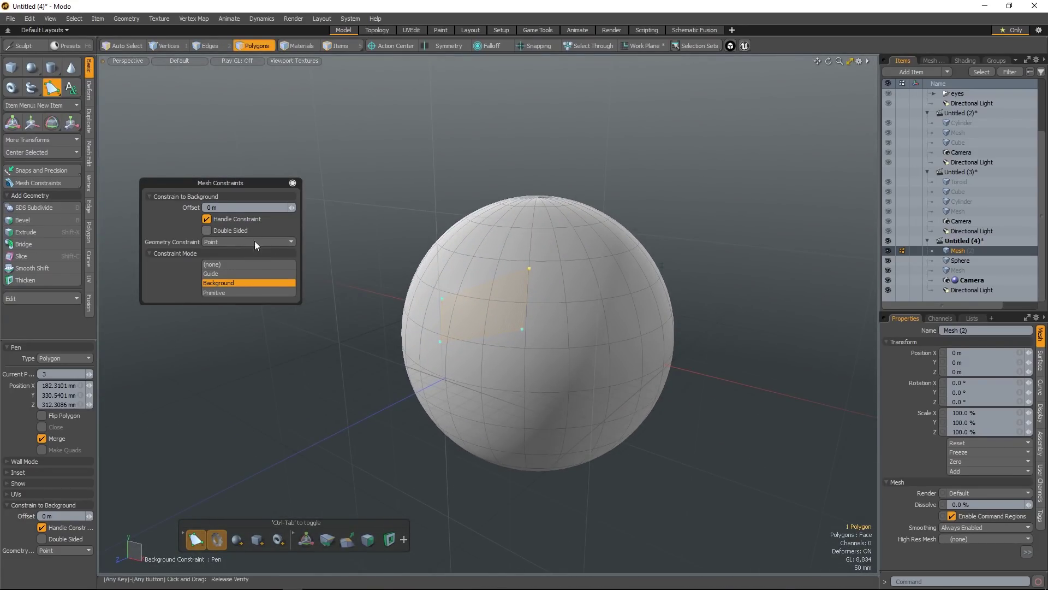
alt+drag(579, 284, 557, 297)
click(546, 338)
key(ctrl+z)
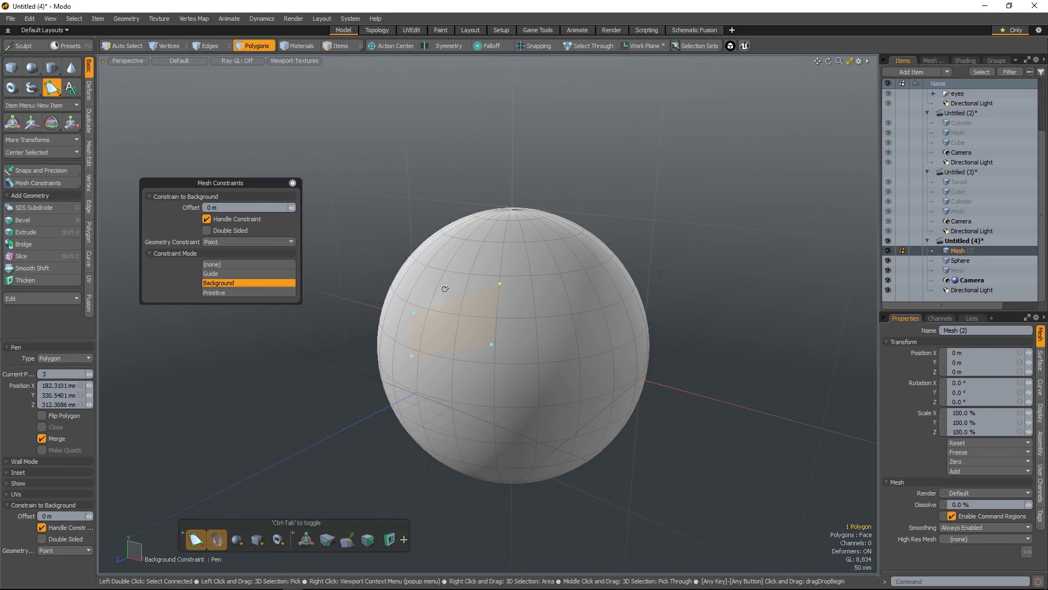
Select the polygon's upper edge and edge-extend it over the sphere by about -367 mm in X, 145 mm in Y and -456 mm in Z
alt+drag(444, 287, 468, 302)
key(space)
key(1)
key(2)
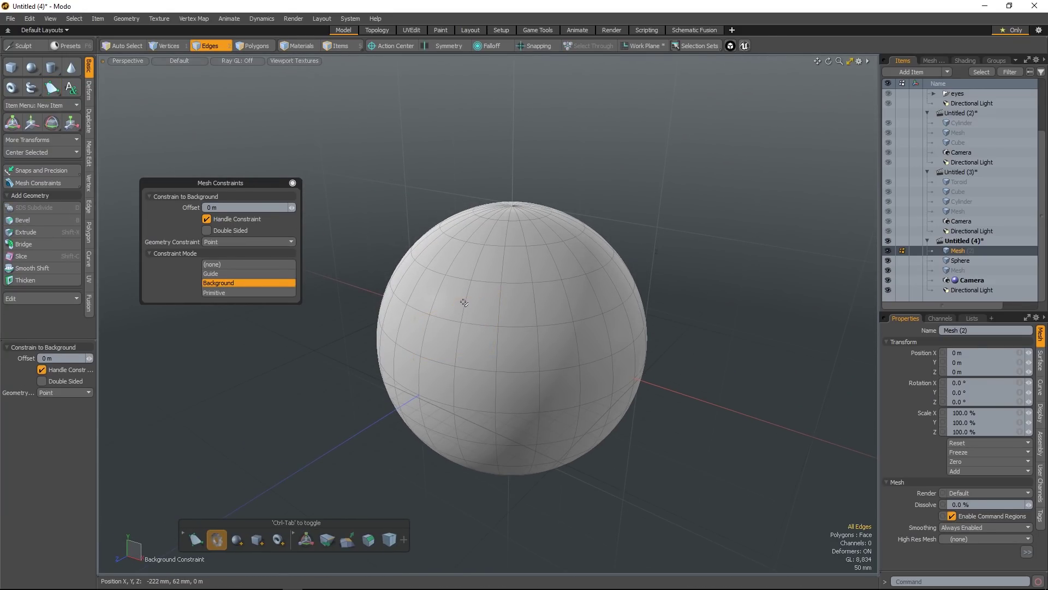
click(462, 304)
key(w)
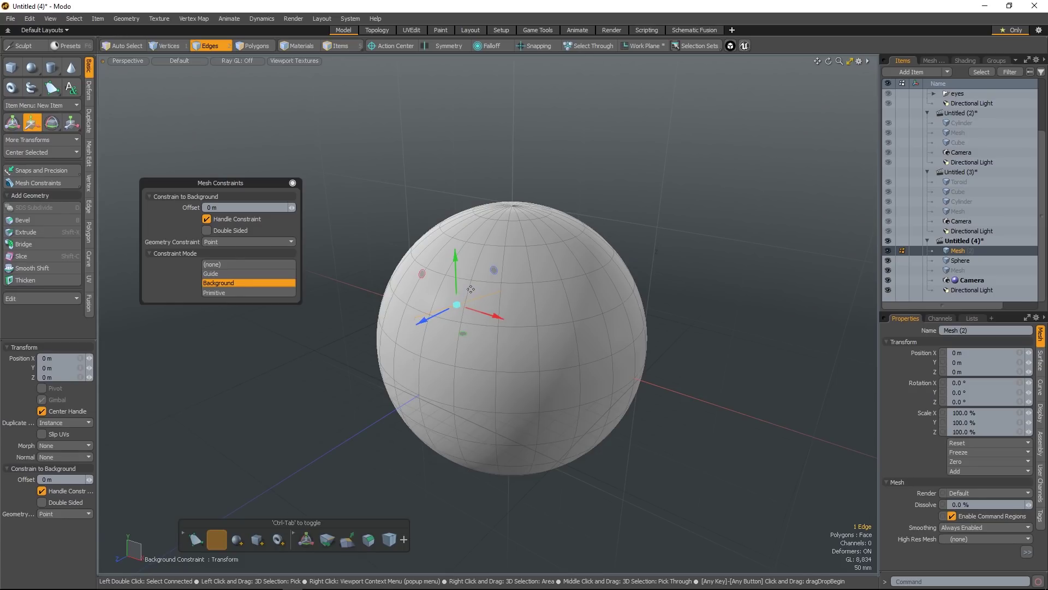
key(z)
drag(470, 289, 473, 203)
alt+drag(537, 404, 650, 344)
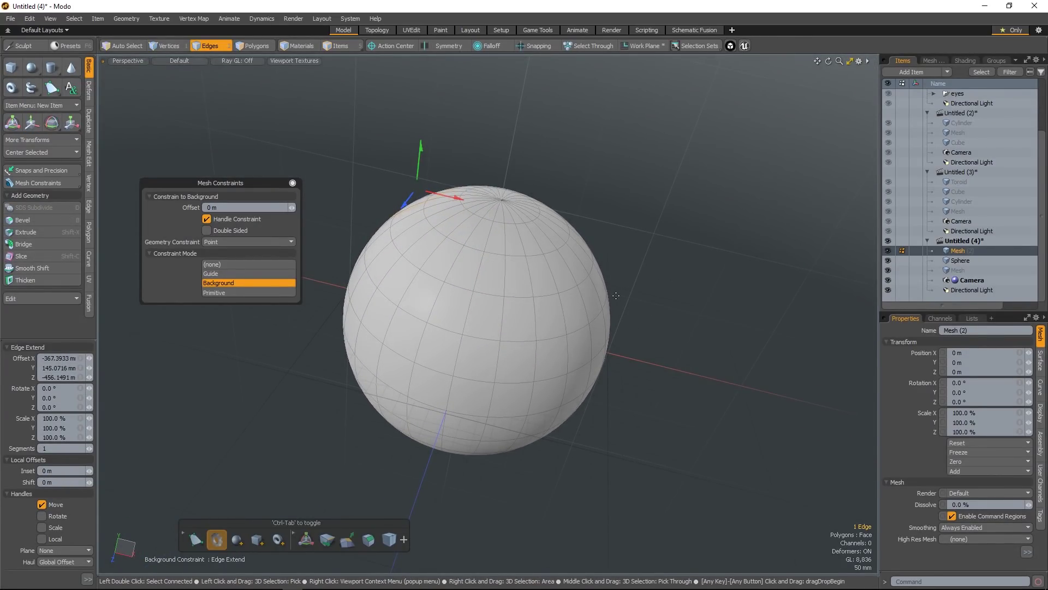
Hide the background sphere to inspect the extended polygon strip from another angle, and show the sphere again
key(ctrl+2)
key(ctrl+3)
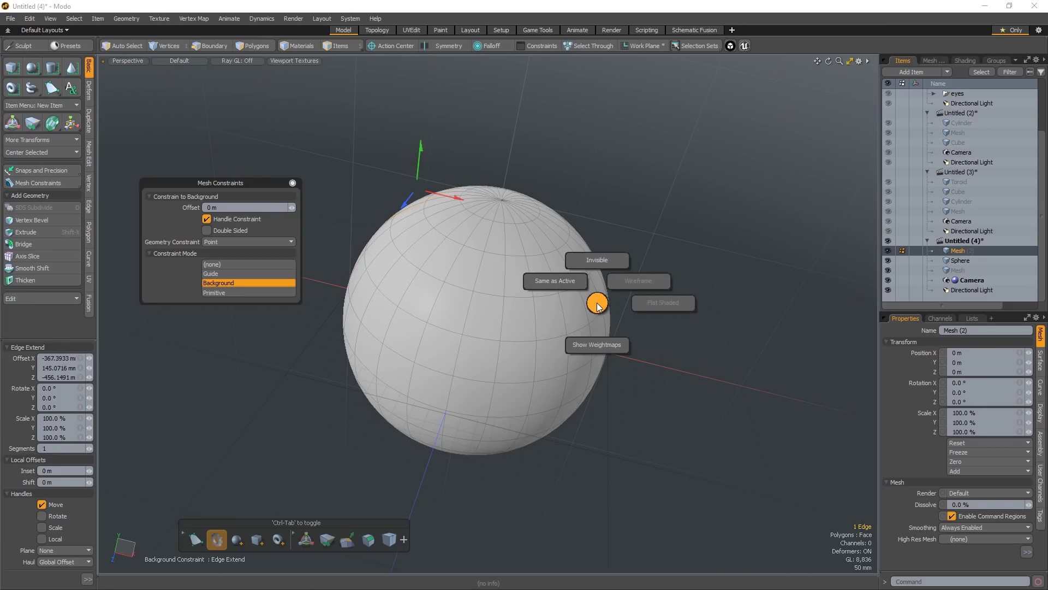
click(595, 257)
alt+drag(586, 345, 459, 390)
ctrl+right_click(498, 326)
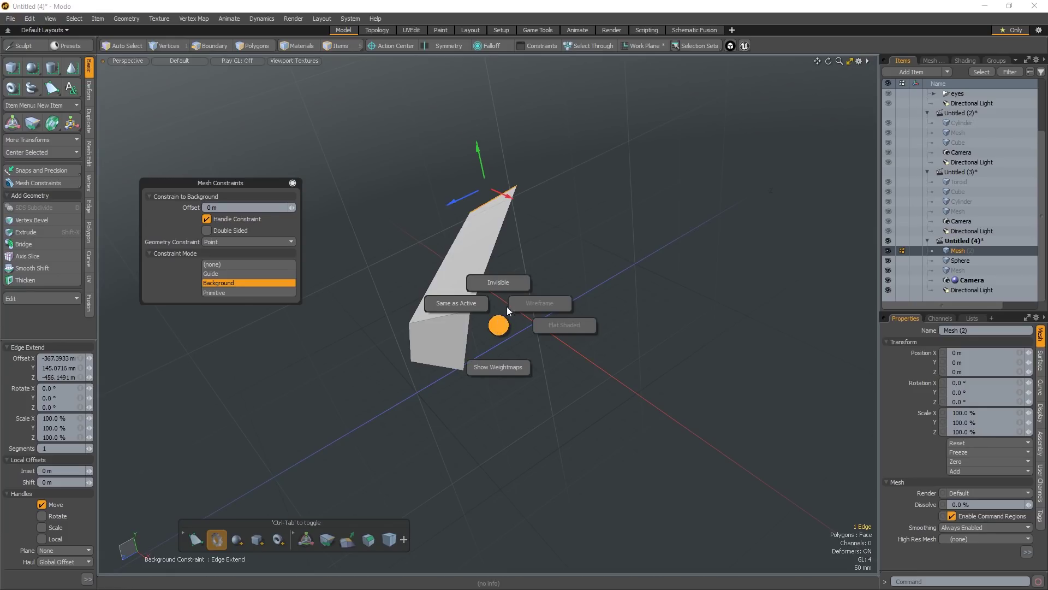
click(496, 281)
alt+drag(531, 391, 579, 376)
Delete the extended polygon strip from the mesh
key(Delete)
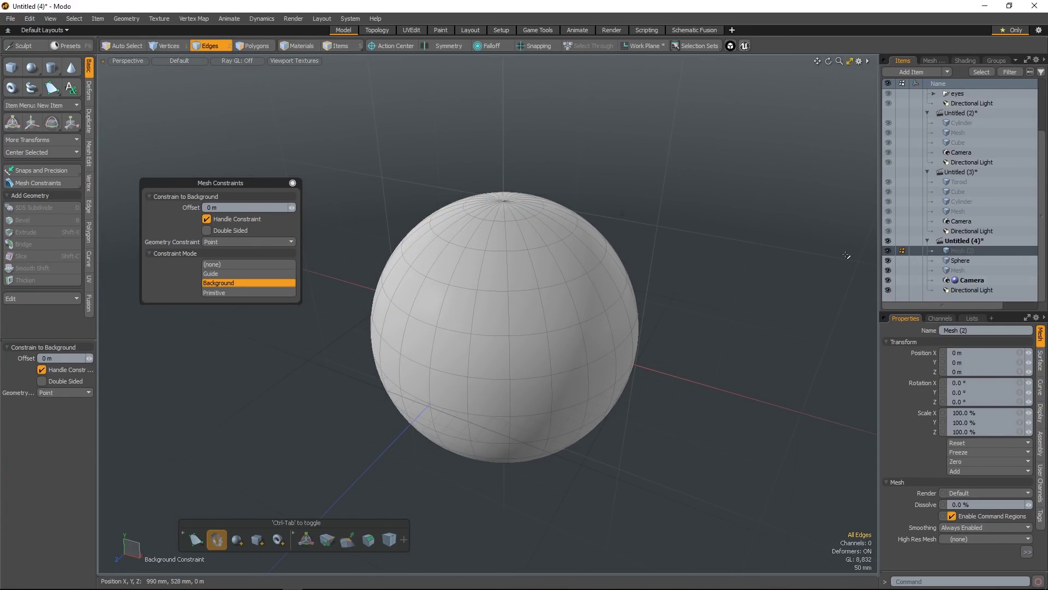
ctrl+alt+drag(639, 270, 604, 312)
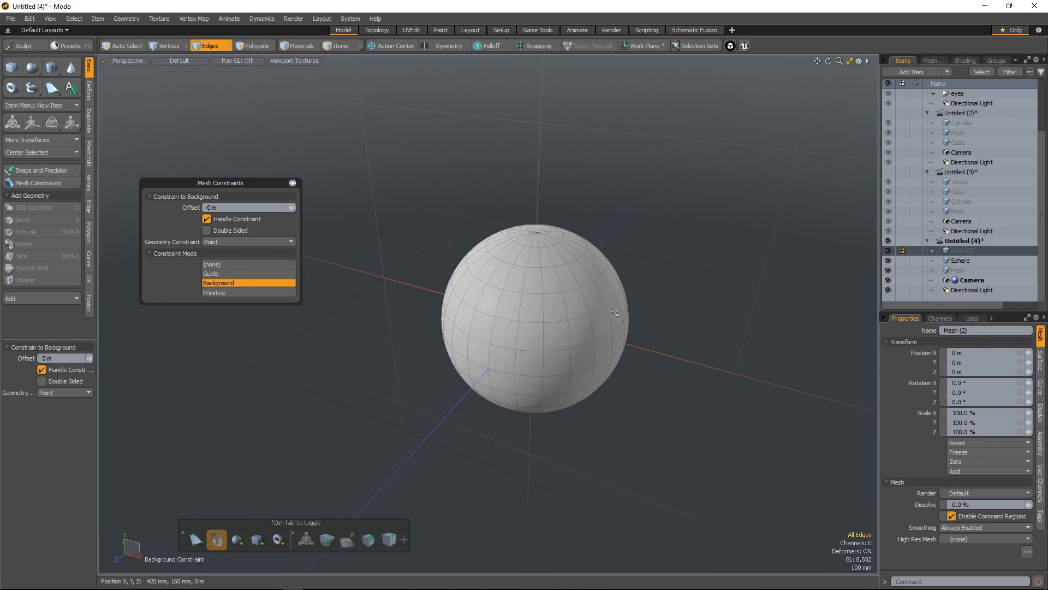
ctrl+alt+drag(536, 234, 573, 245)
alt+drag(573, 246, 505, 404)
ctrl+alt+drag(537, 239, 544, 266)
scroll(579, 239, down, 5)
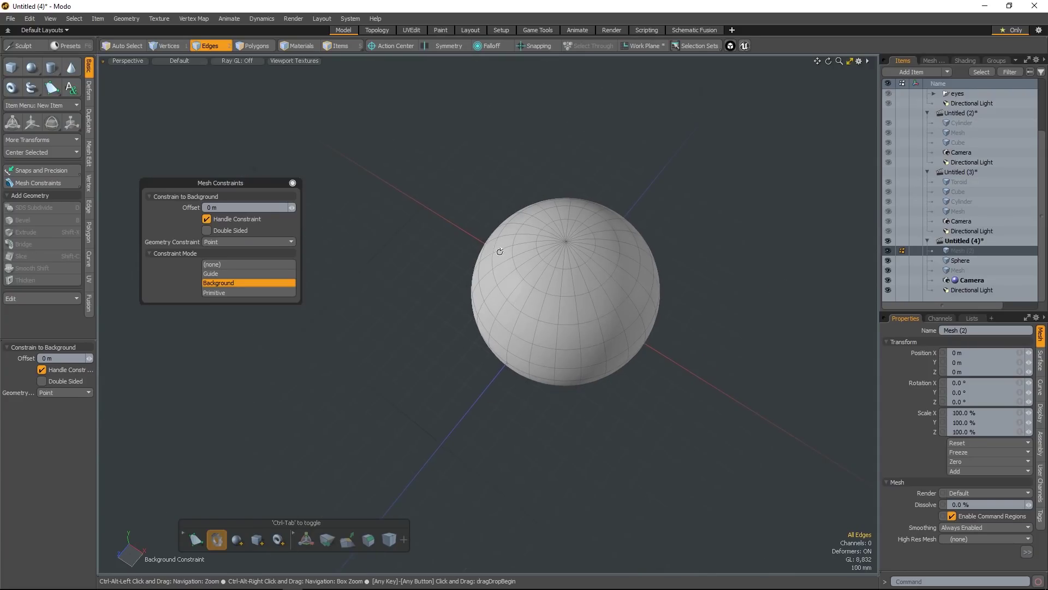
Set the background constraint's geometry constraint to Vector and add a cube item around the sphere
key(2)
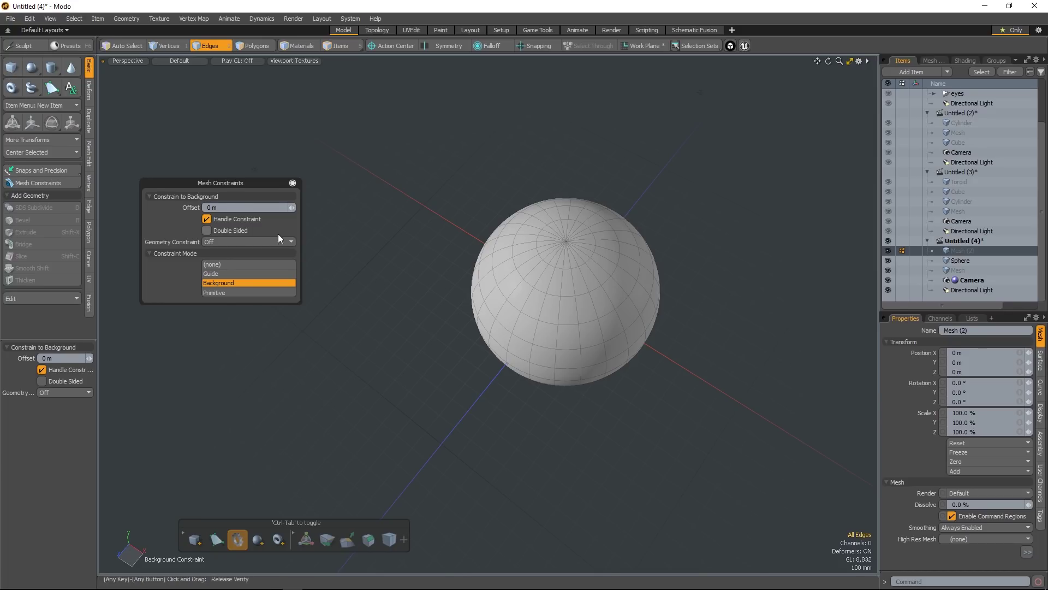
click(221, 244)
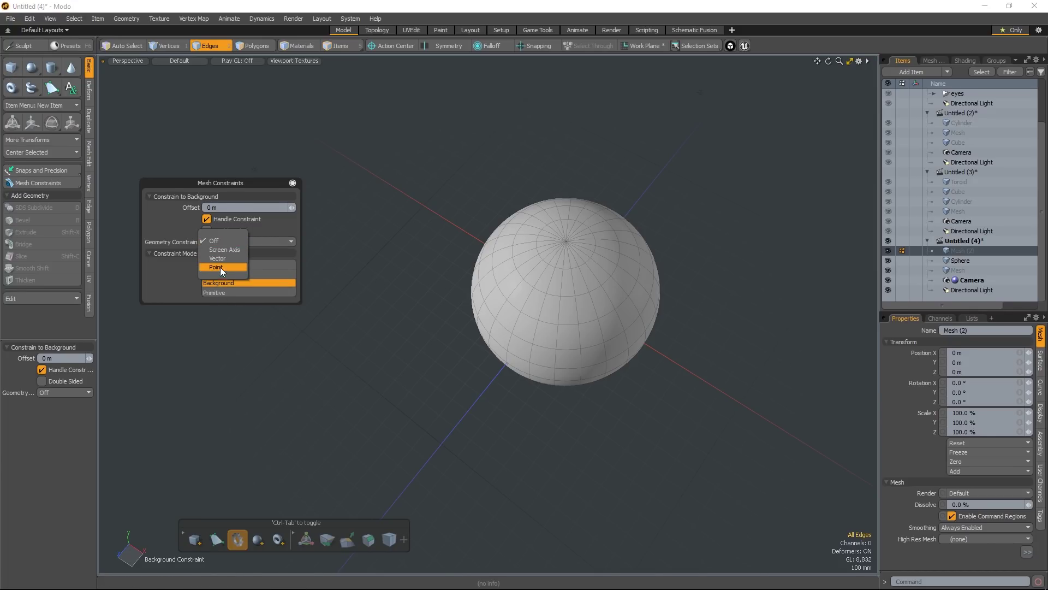
click(218, 259)
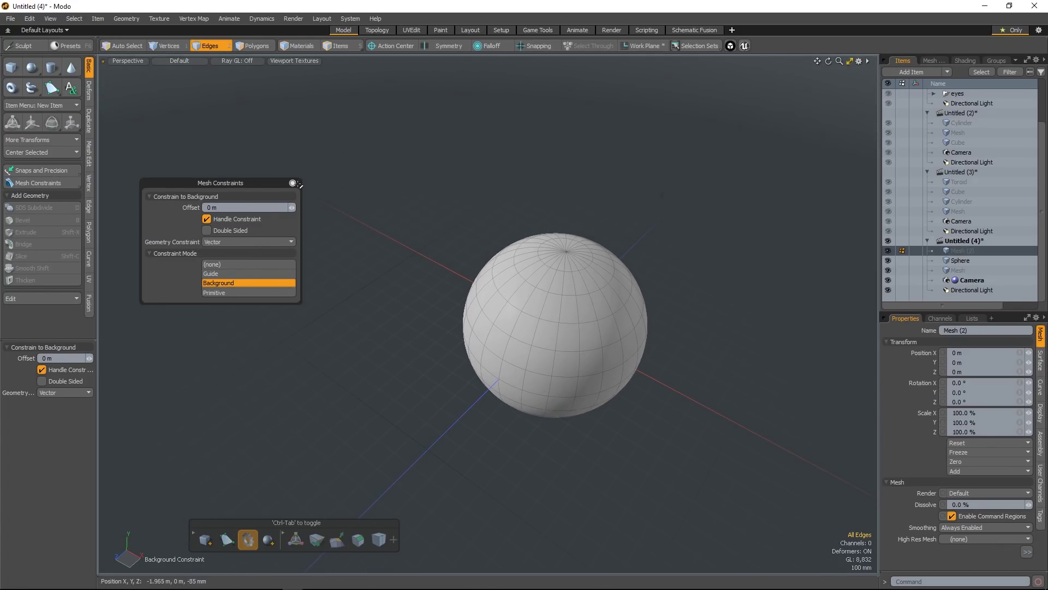
click(11, 67)
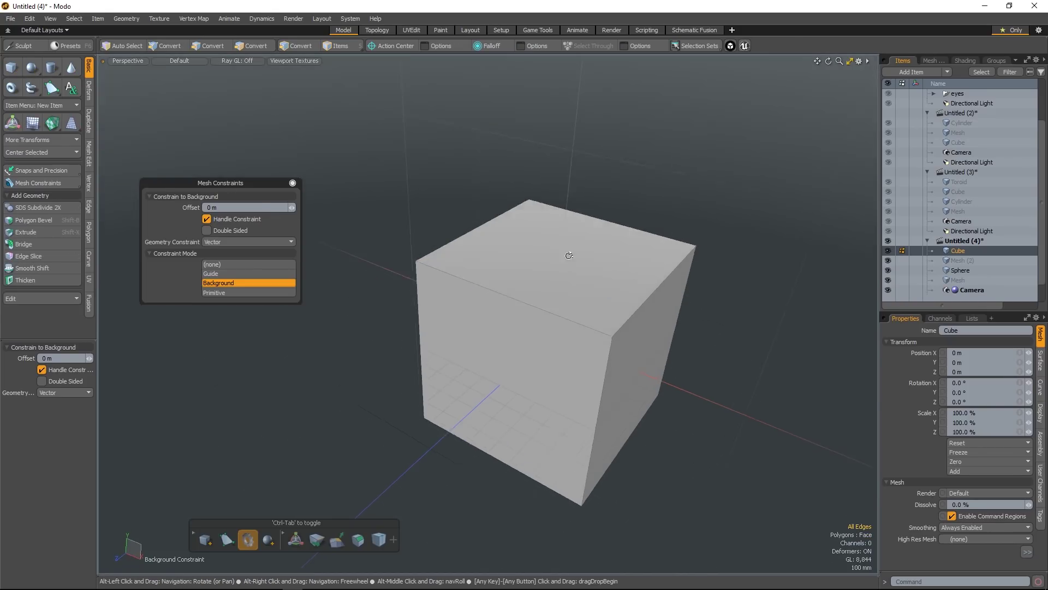
Try to scale the unsubdivided cube against the background sphere, undo it, and switch to item selection
key(y)
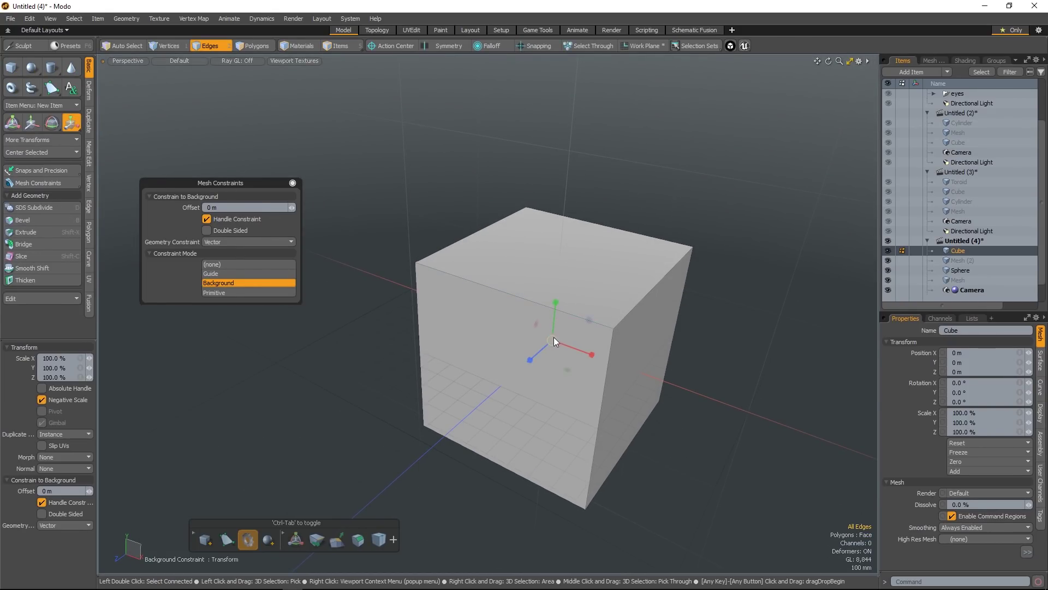
drag(554, 342, 623, 289)
key(ctrl+z)
key(q)
key(5)
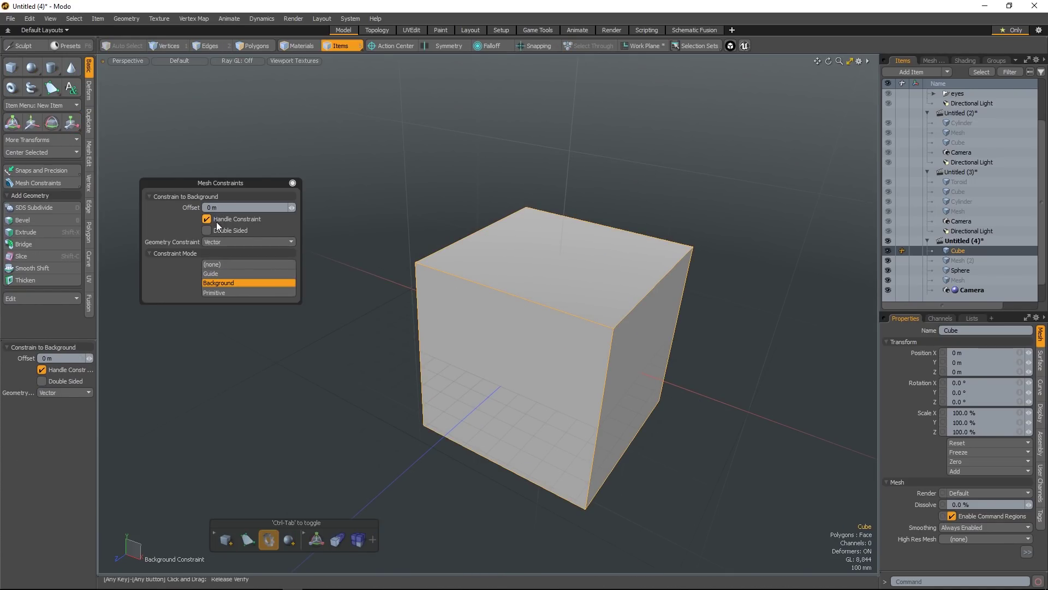
Try the default subdivision on the cube's polygons and undo it
click(256, 46)
key(d)
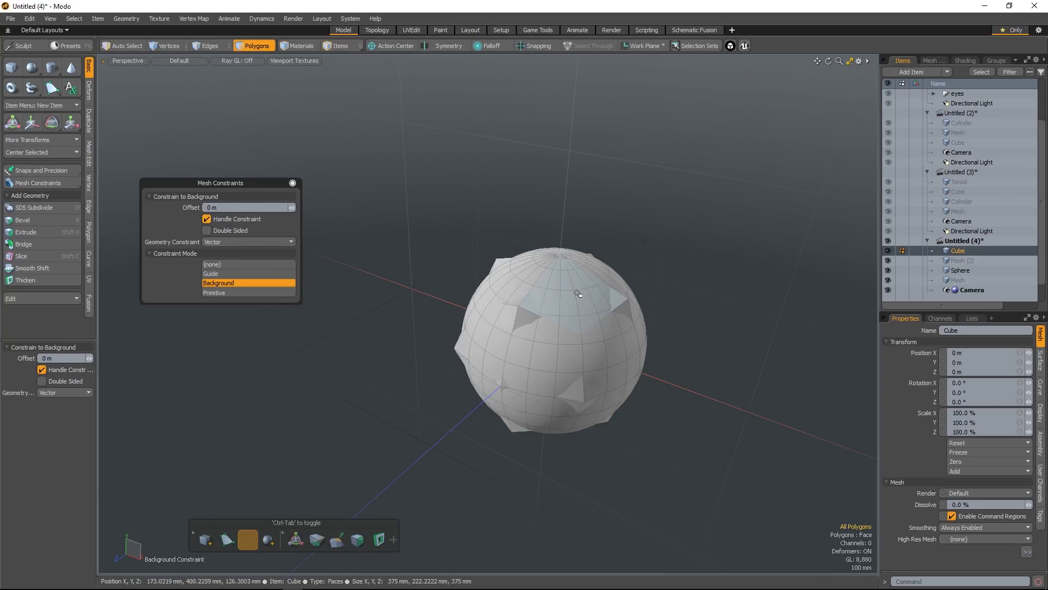
key(ctrl+z)
Subdivide the cube's polygons twice with the Faceted subdivision method
key(shift+d)
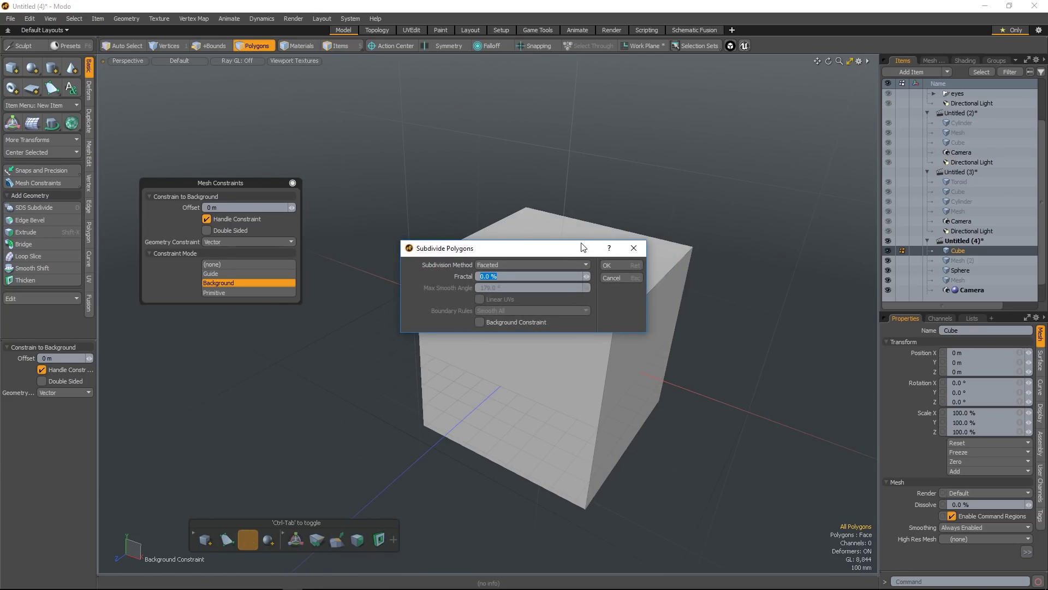
drag(578, 254, 593, 292)
click(633, 305)
key(shift+d)
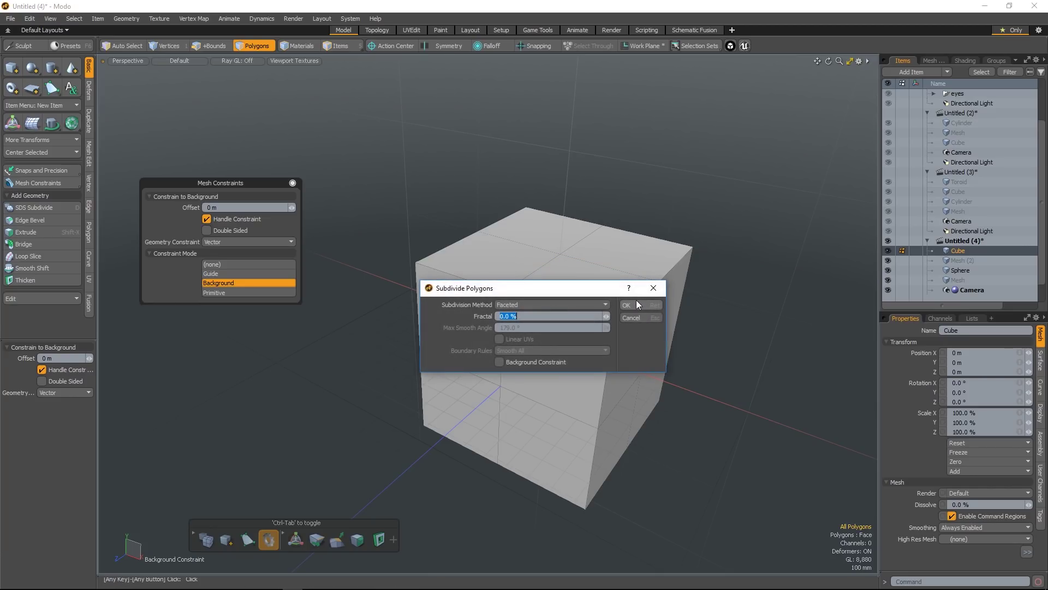
click(633, 304)
Scale the subdivided cube uniformly to 32.5% onto the background sphere and hide the sphere item
key(y)
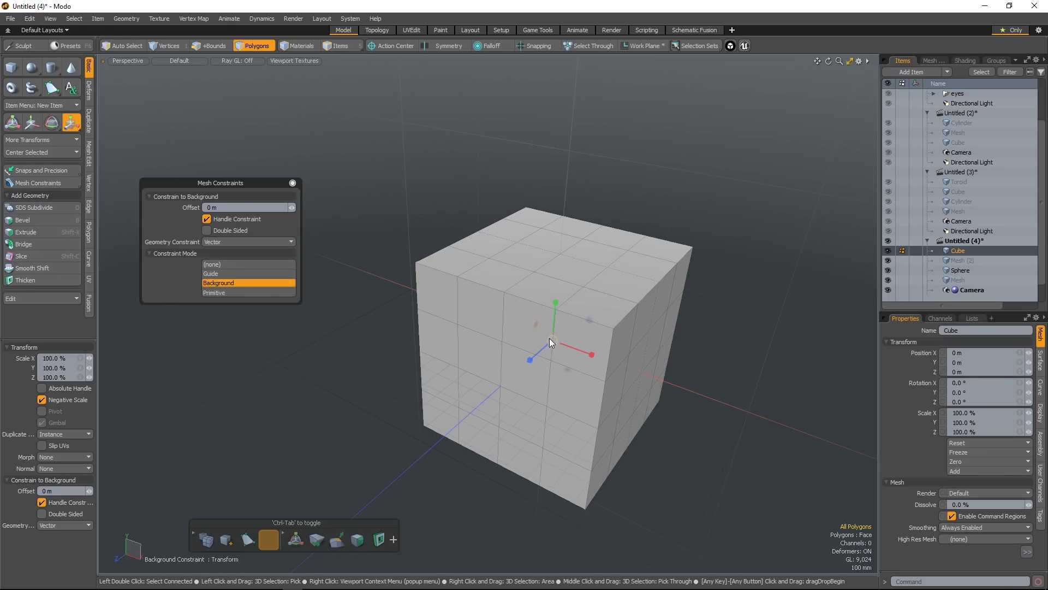
drag(550, 338, 498, 347)
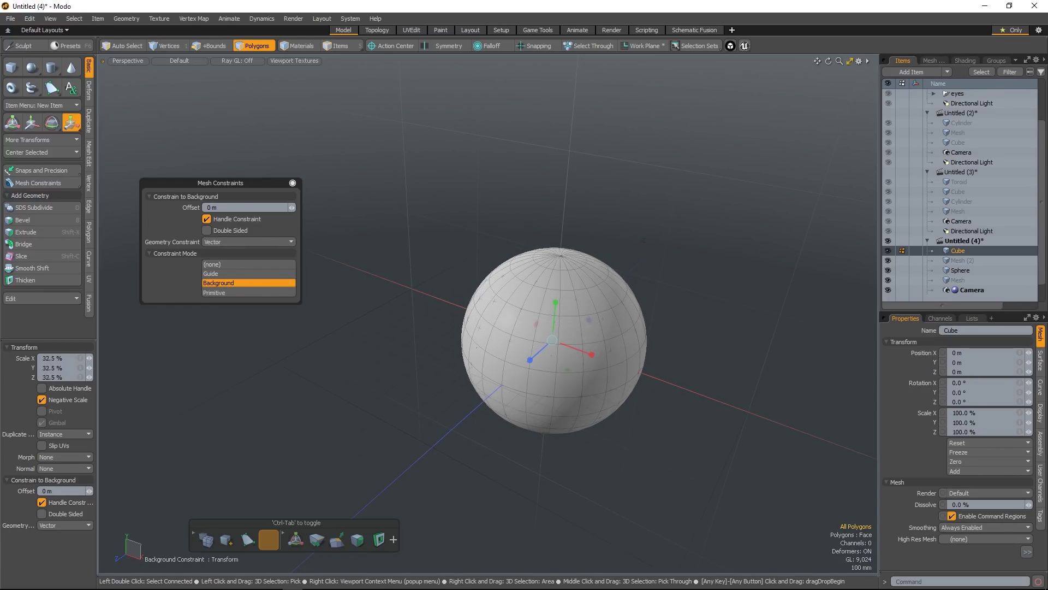
click(888, 270)
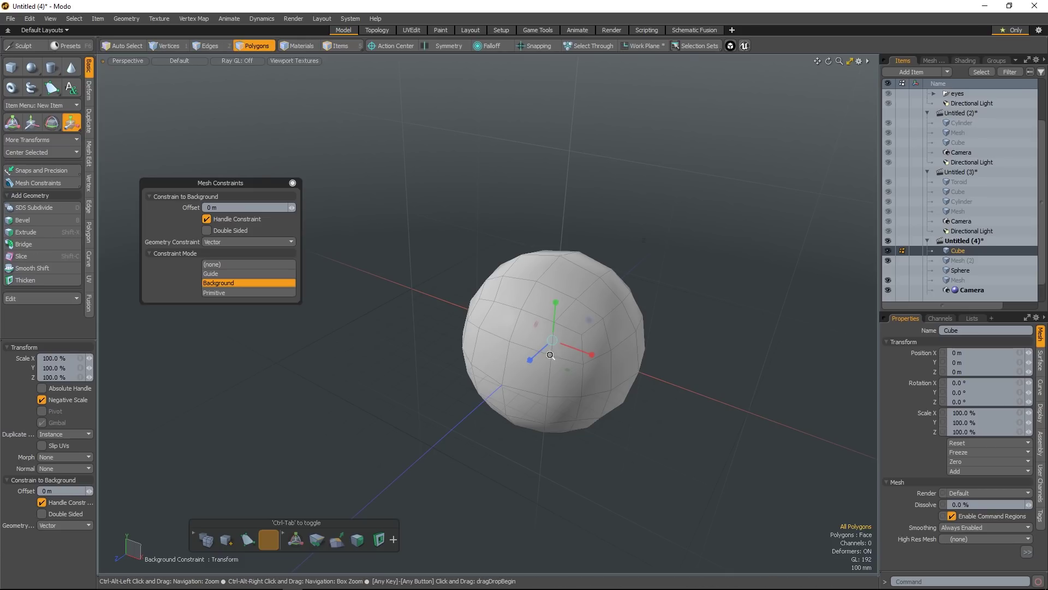
scroll(568, 357, up, 2)
alt+drag(614, 437, 570, 361)
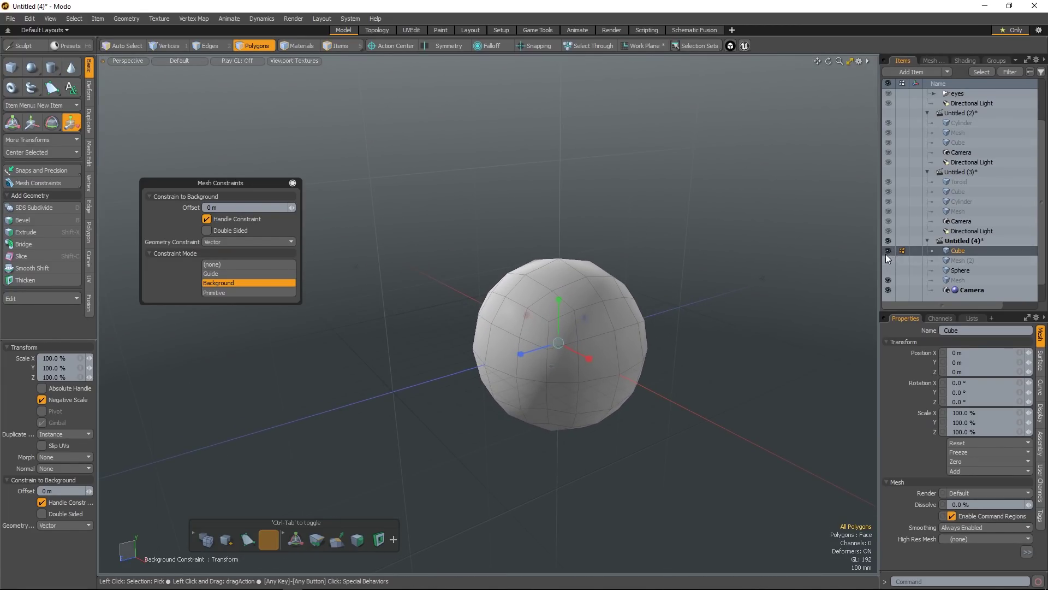
Alternate the visibility of the cube and the sphere to compare their shapes
click(887, 252)
click(887, 269)
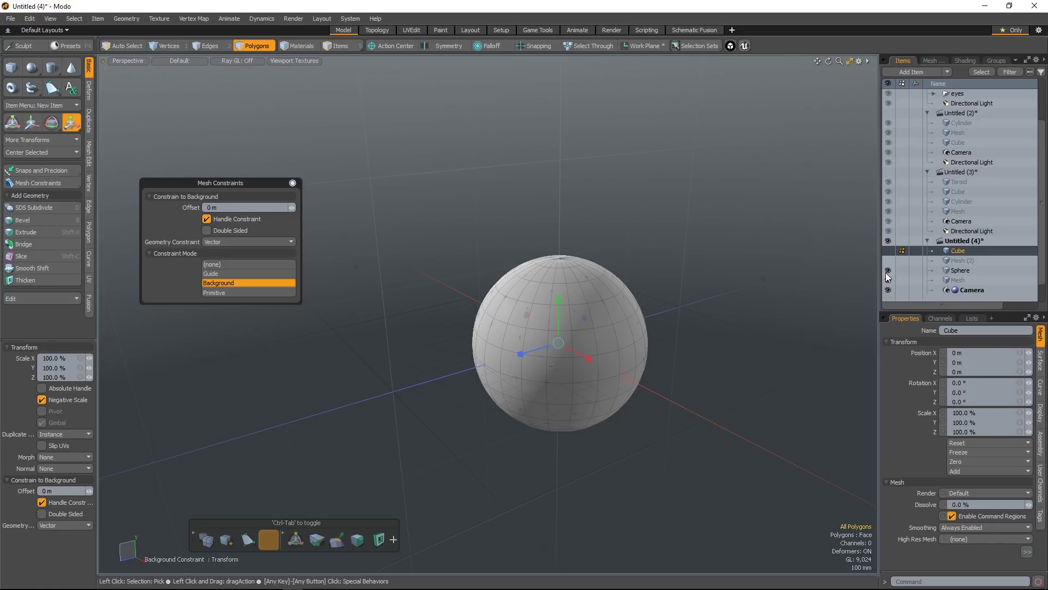
click(887, 270)
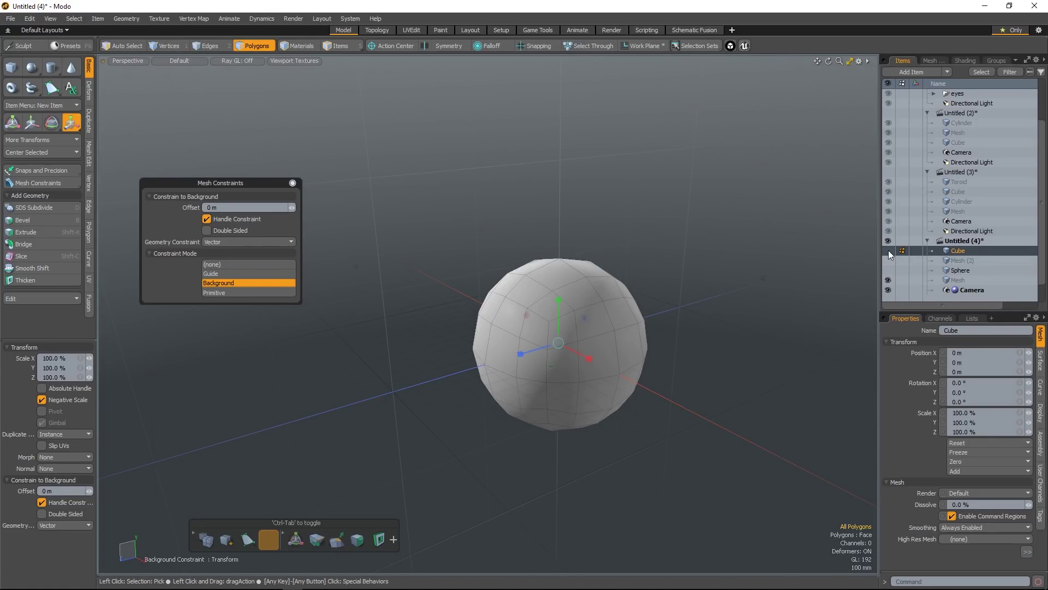
ctrl+alt+drag(577, 333, 660, 388)
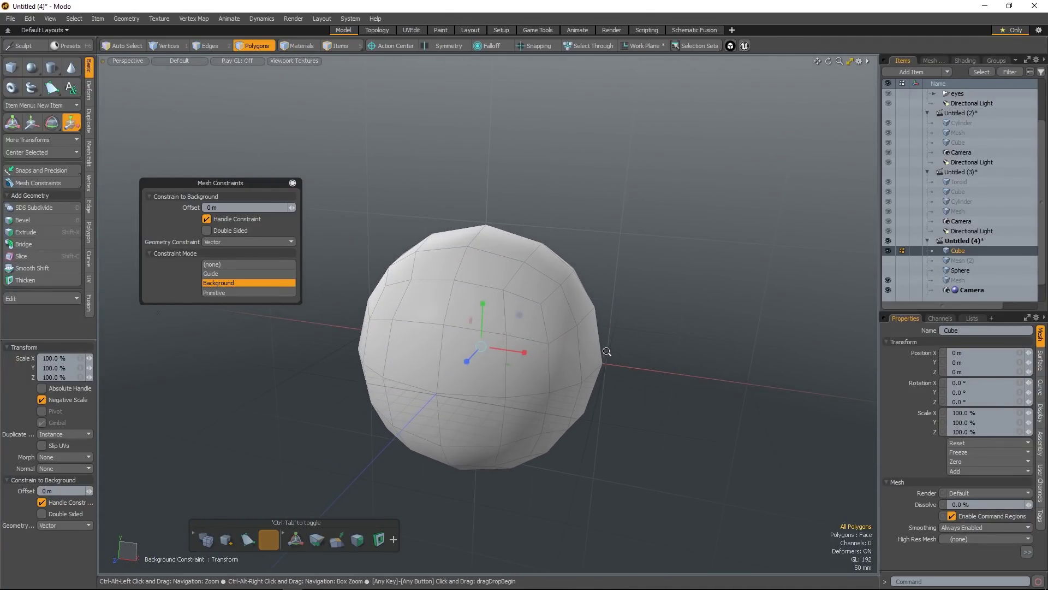
alt+drag(603, 351, 546, 334)
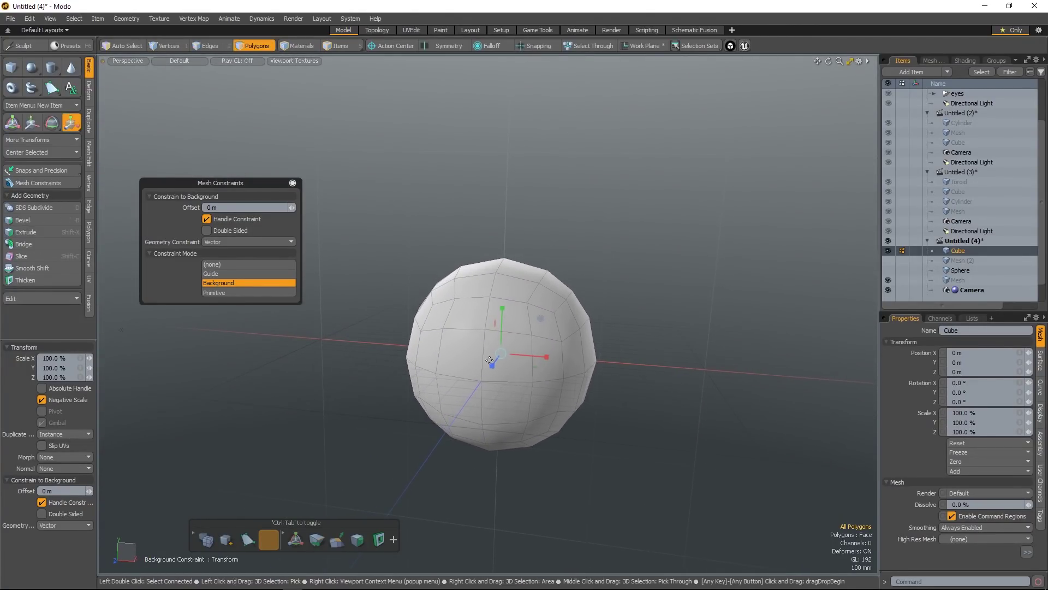
click(238, 243)
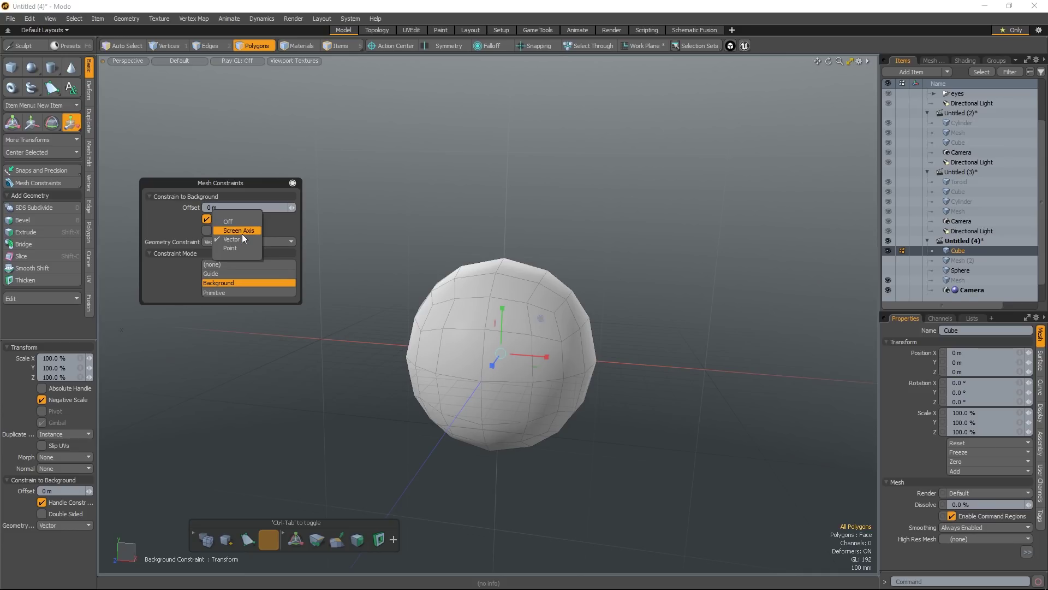
click(509, 360)
alt+drag(509, 360, 500, 361)
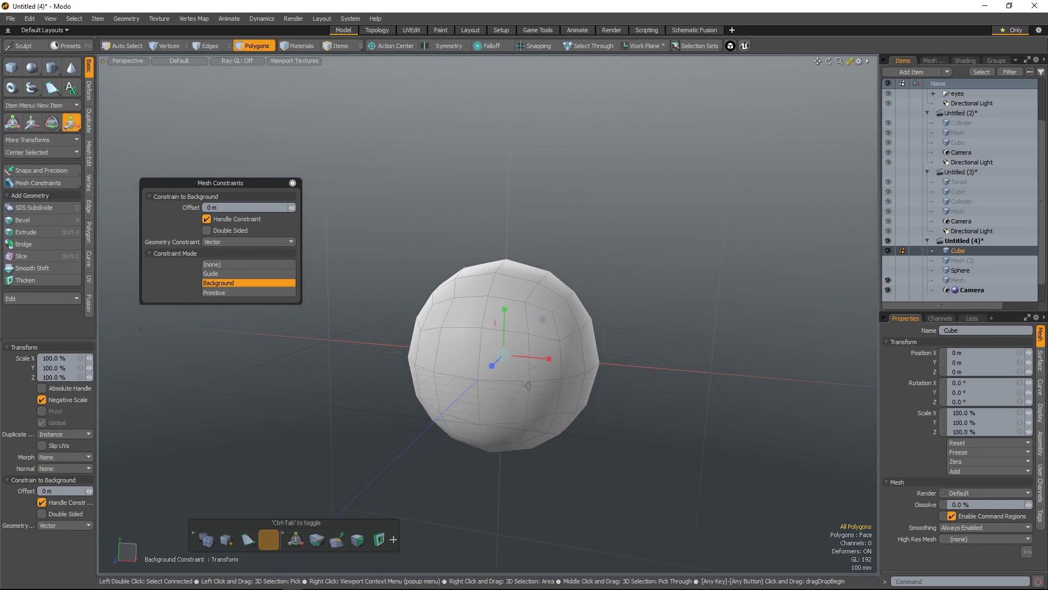
Make the horned head mesh in the merged.OBJ scene active and switch to polygon selection
scroll(1043, 113, up, 1)
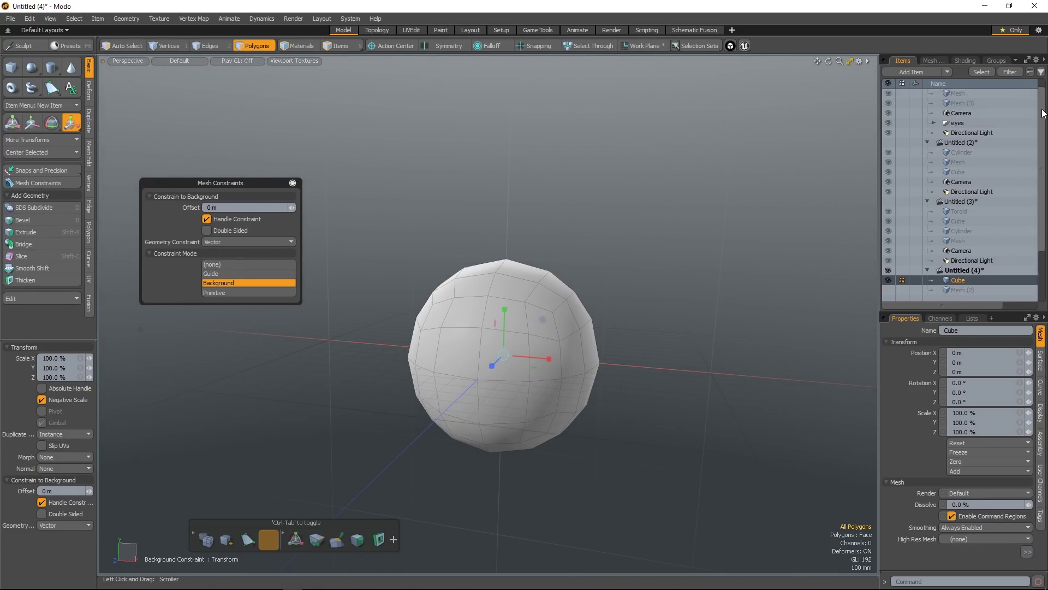
scroll(1040, 113, up, 1)
click(982, 113)
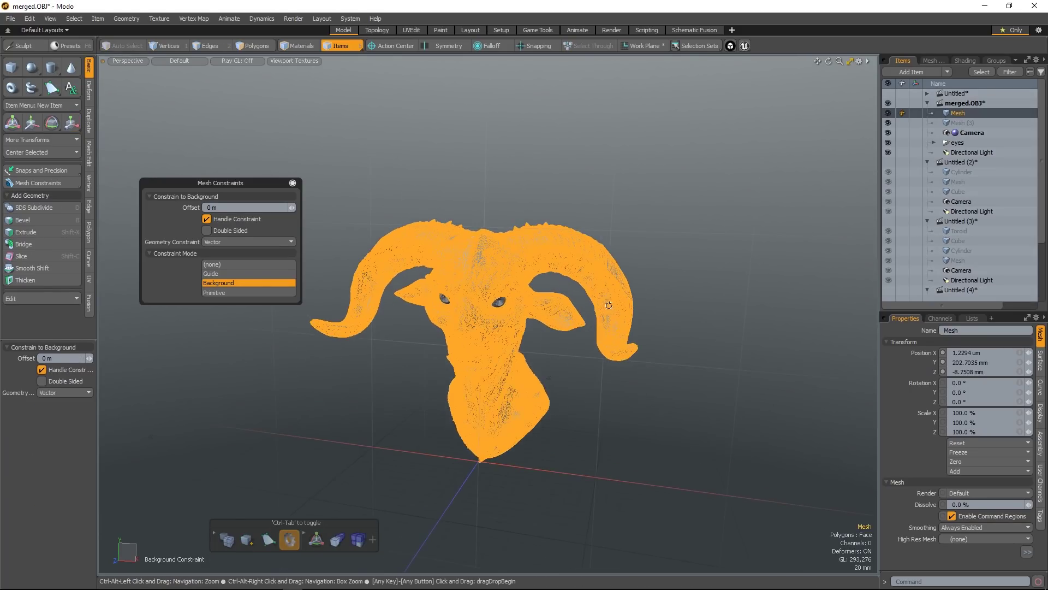
key(3)
Toggle off the wireframe display on the horned head mesh
scroll(576, 252, up, 3)
key(ctrl+2)
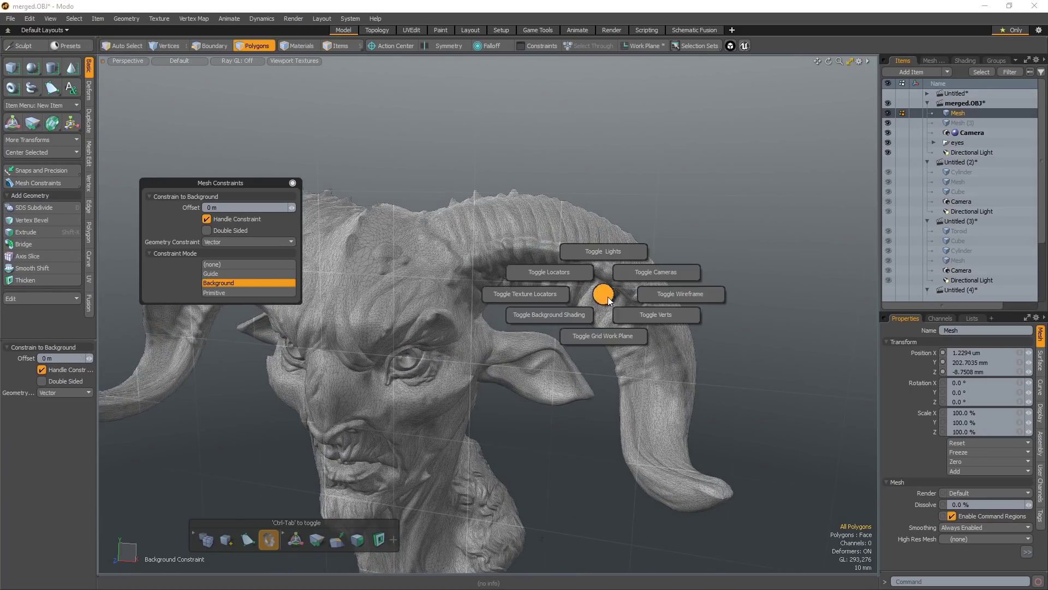
click(649, 322)
key(ctrl+2)
click(642, 326)
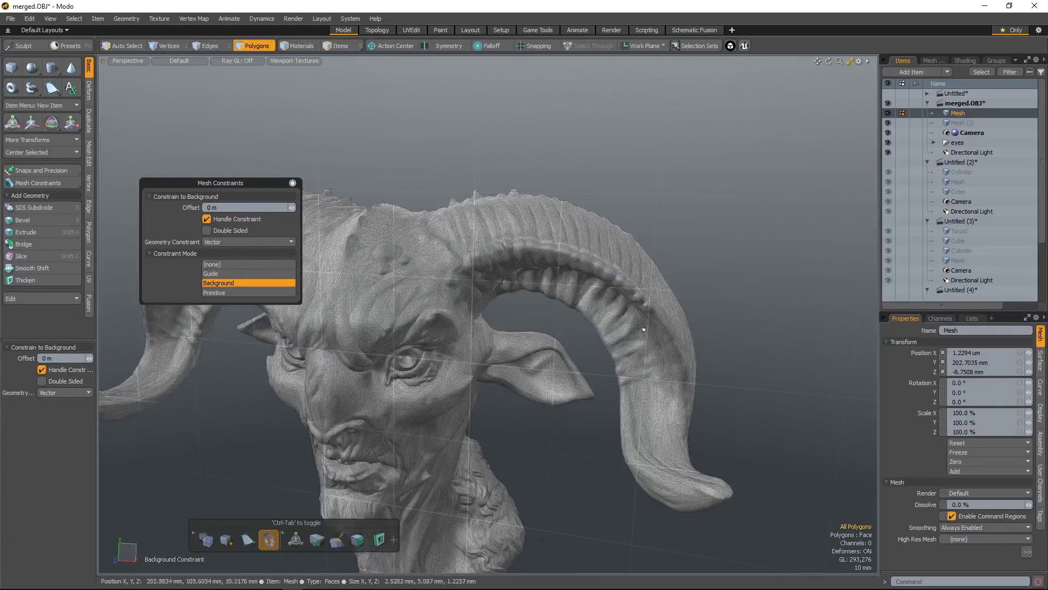
key(ctrl+2)
click(659, 310)
alt+drag(706, 236, 567, 217)
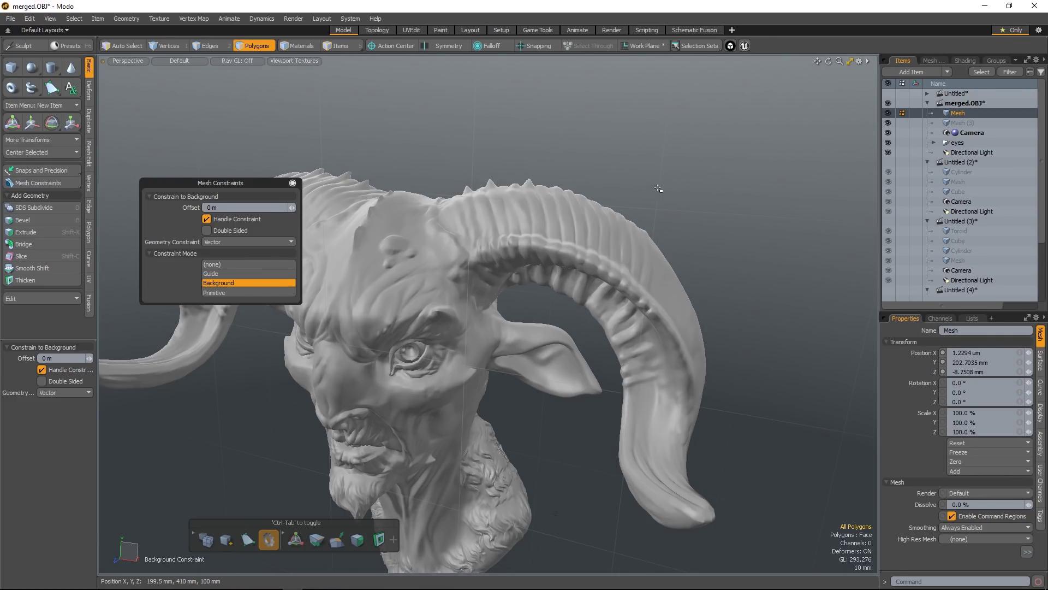
Create a new scene with a unit cylinder, fit it in the view in polygon mode, and toggle on its wireframe
click(952, 260)
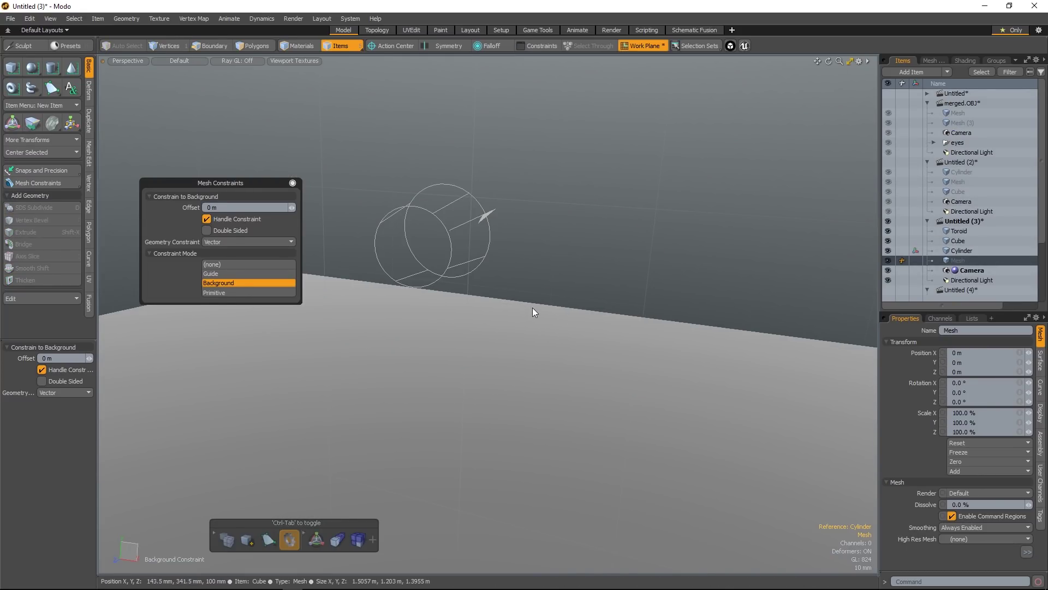
key(ctrl+n)
ctrl+click(52, 67)
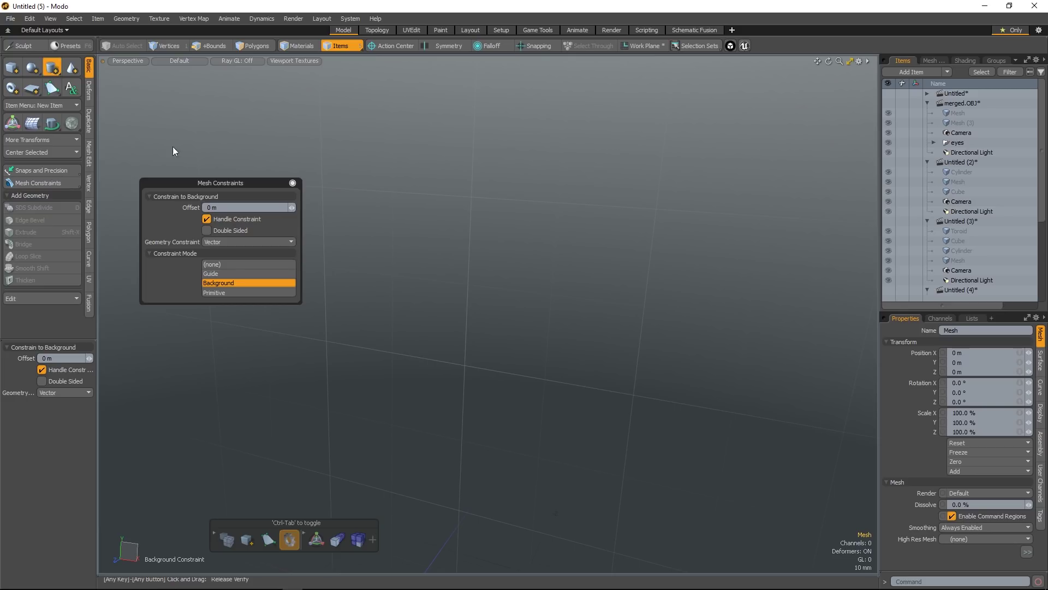
key(a)
key(3)
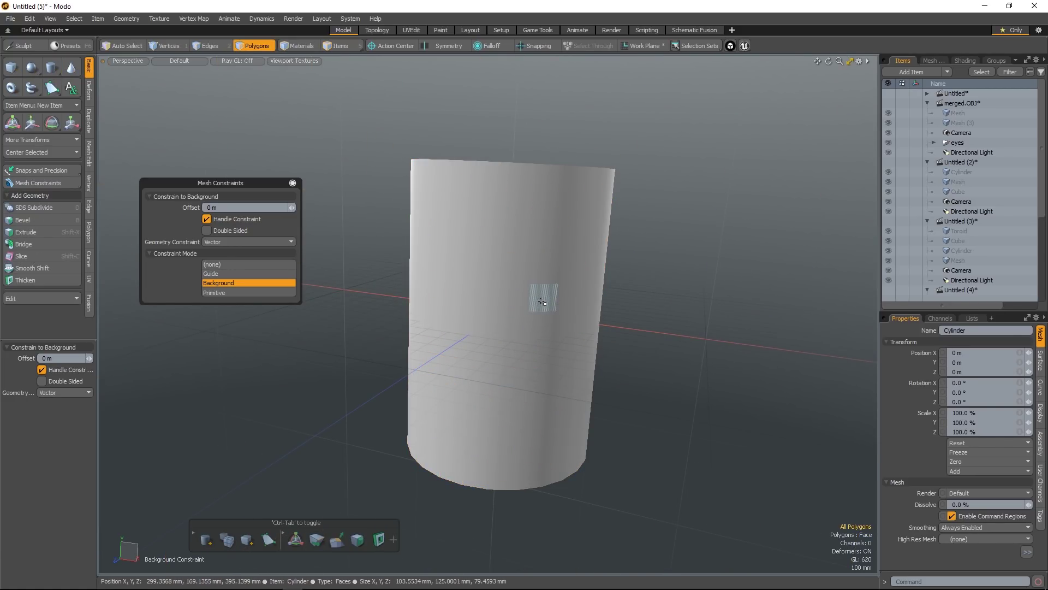
key(ctrl+3)
click(599, 308)
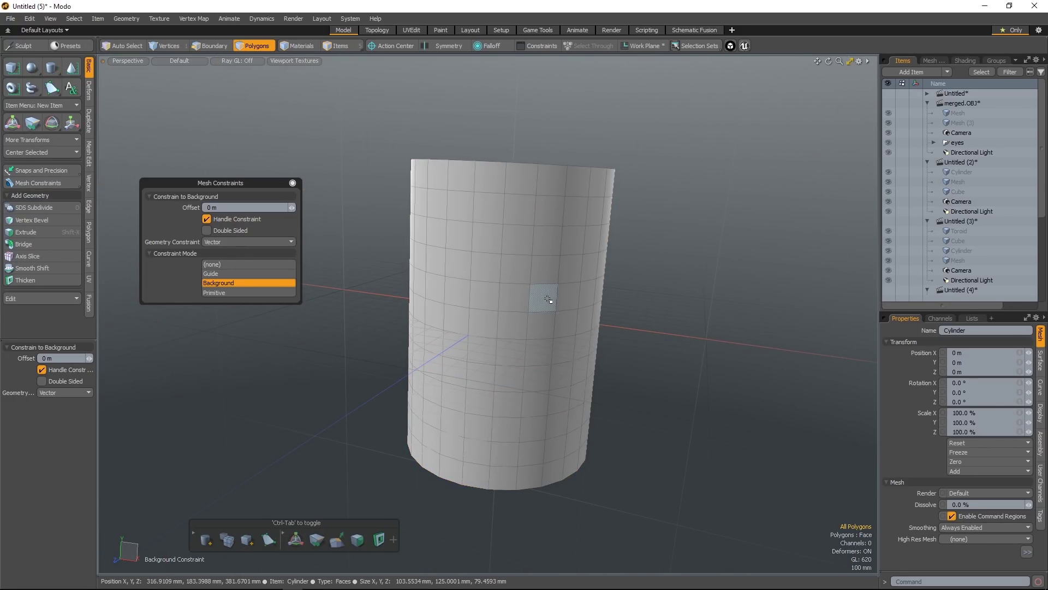
Select short runs of polygons on the cylinder's side and try Close Loop to fill the section above them
drag(566, 297, 495, 282)
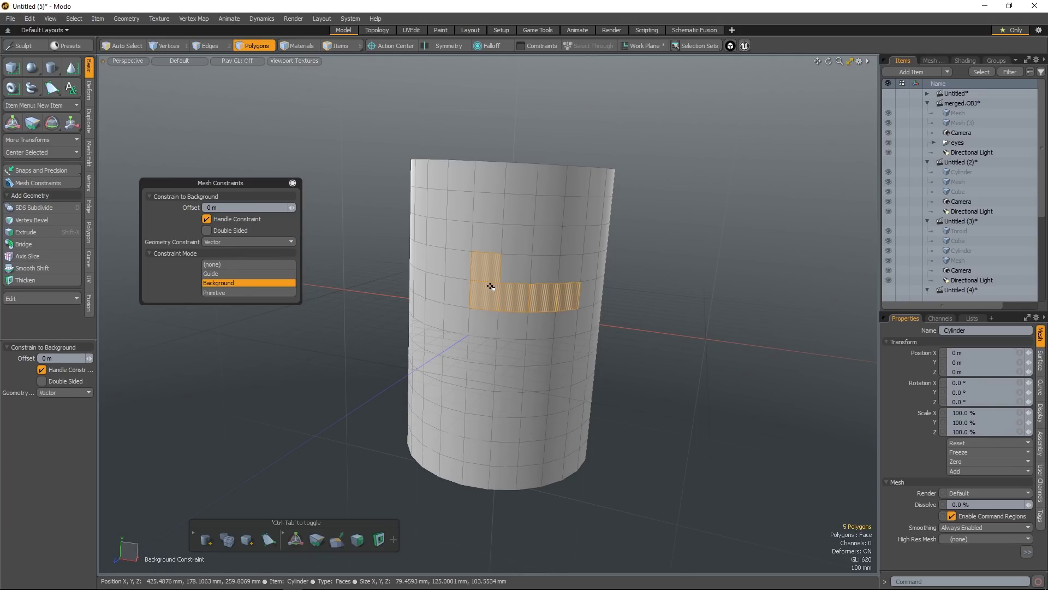
alt+drag(596, 297, 586, 274)
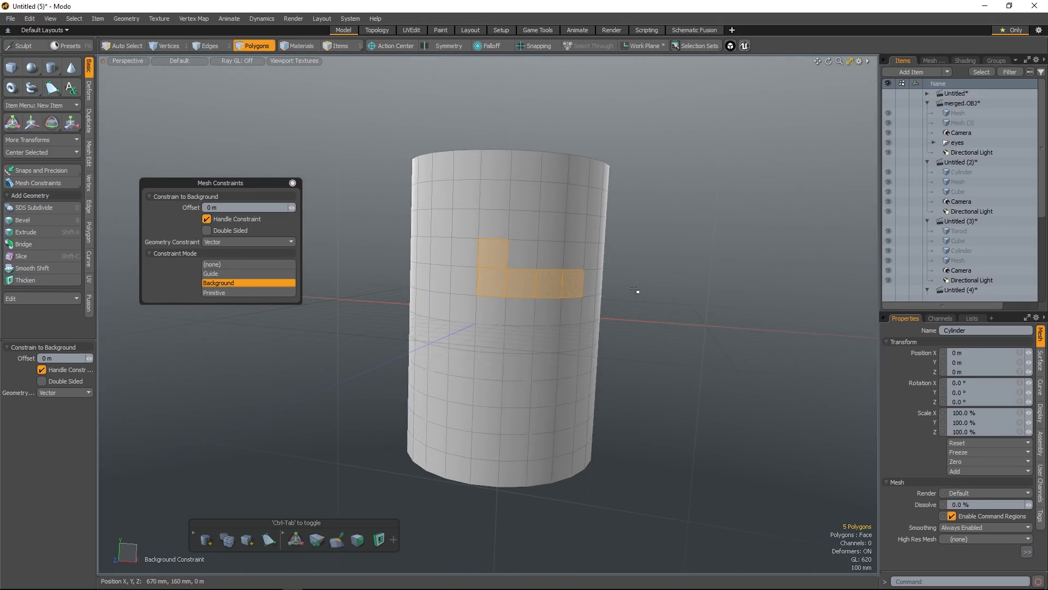
mouse_move(635, 290)
right_down()
mouse_move(333, 161)
mouse_move(714, 215)
mouse_move(628, 276)
mouse_move(328, 71)
mouse_move(627, 297)
right_up()
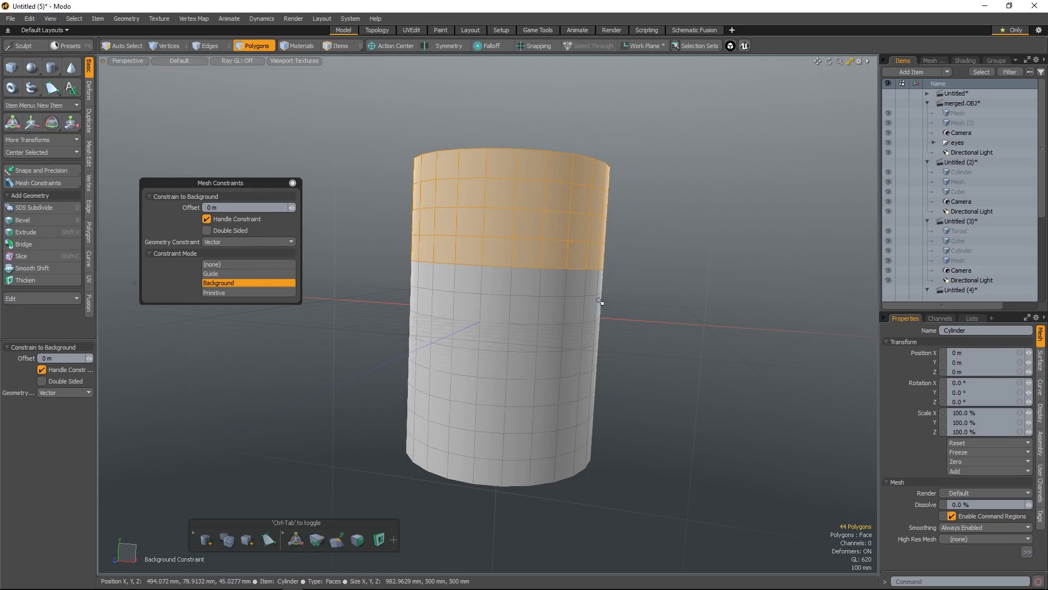
drag(564, 305, 529, 306)
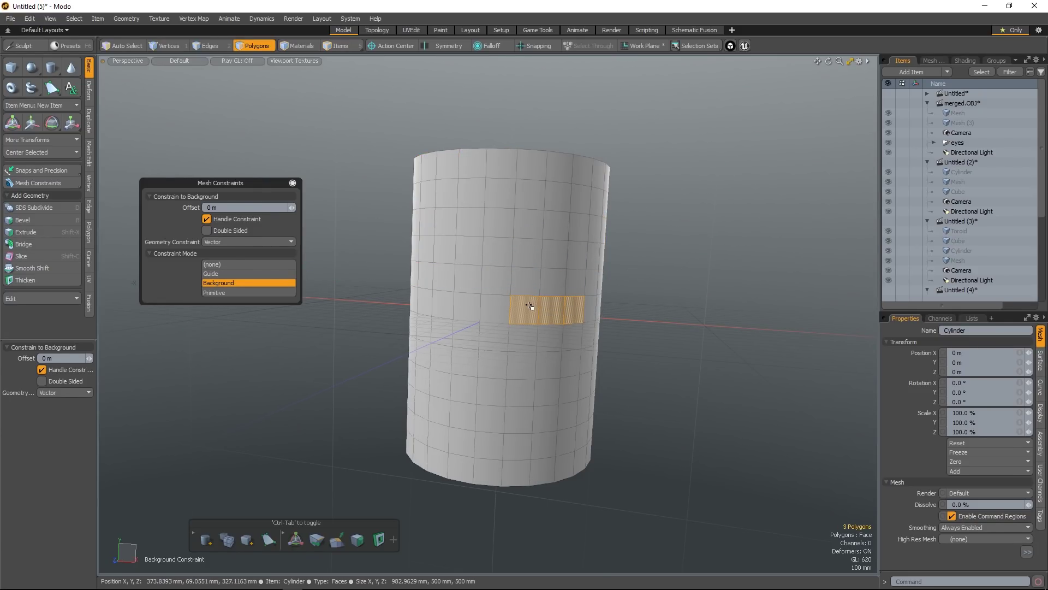
ctrl+click(530, 309)
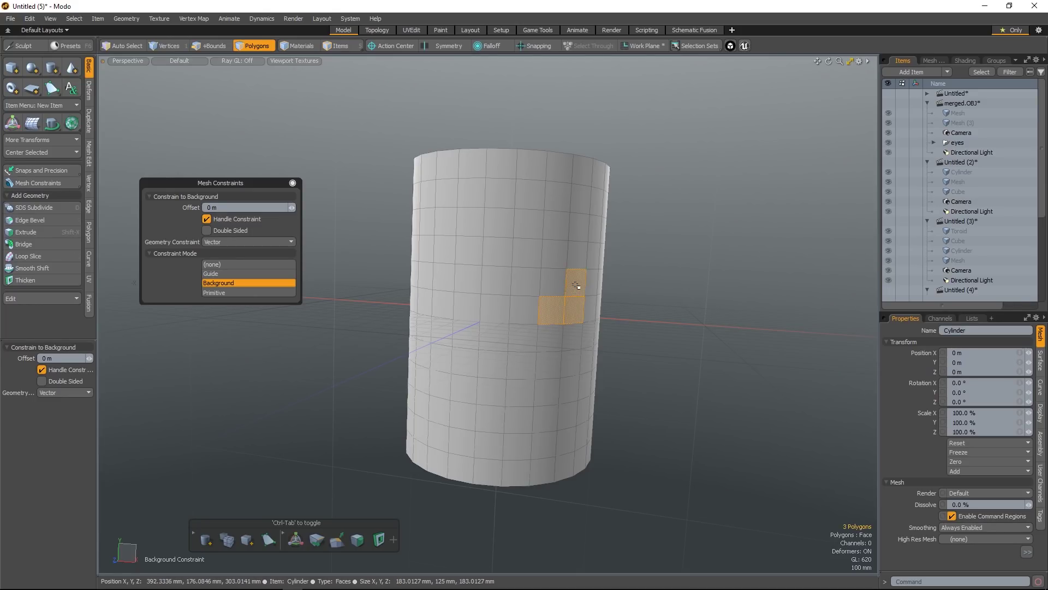
key(bracketright)
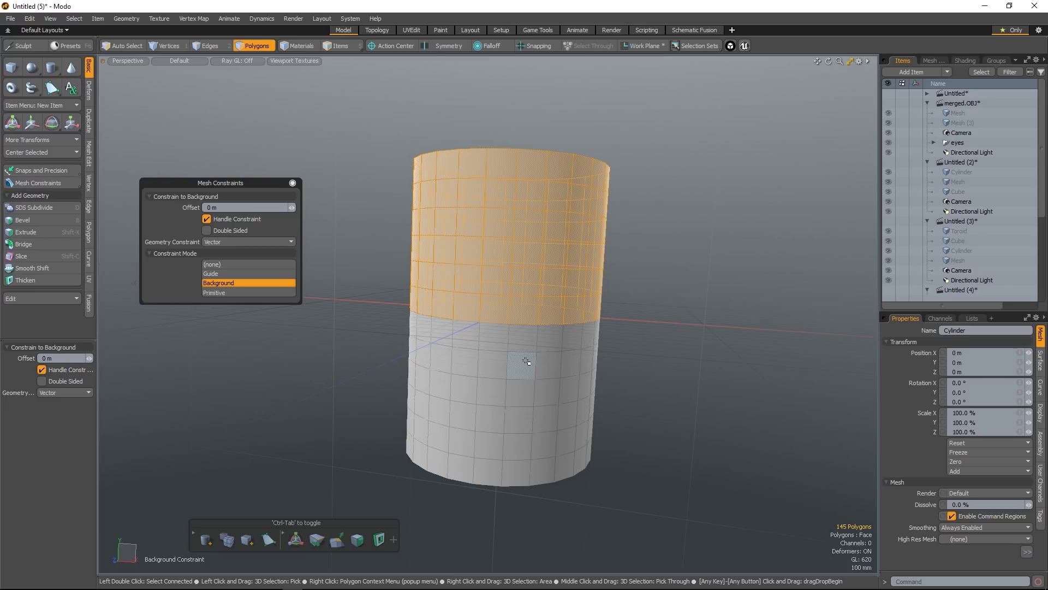
Undo the filled selections, try Close Loop from three-polygon runs around the cylinder's middle, and clear the selection
key(ctrl+z)
mouse_move(597, 319)
mouse_down()
mouse_move(480, 314)
mouse_move(530, 283)
mouse_up()
key(bracketright)
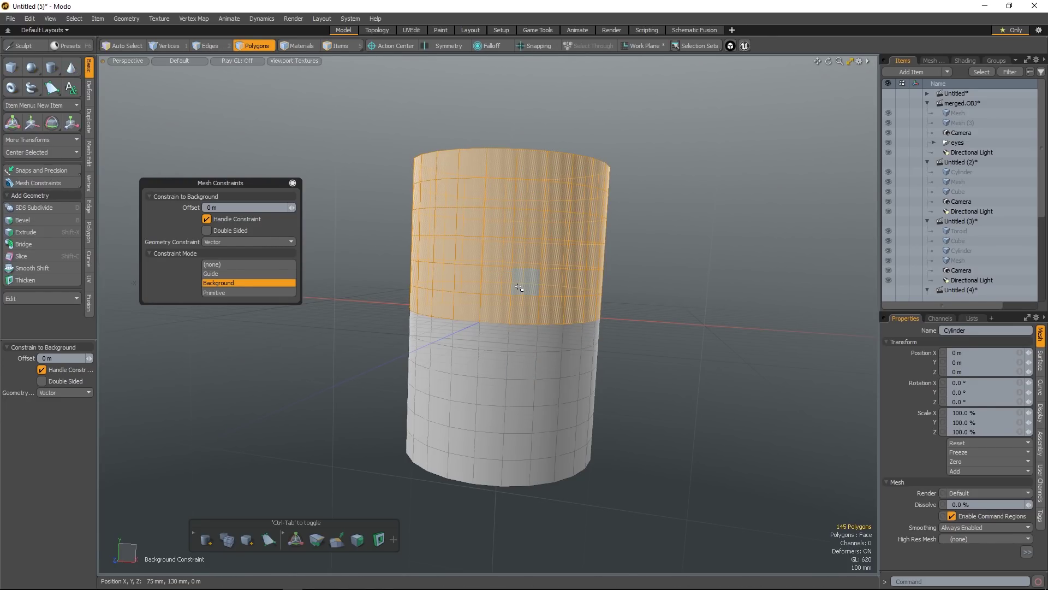
key(ctrl+z)
key(ctrl+z)
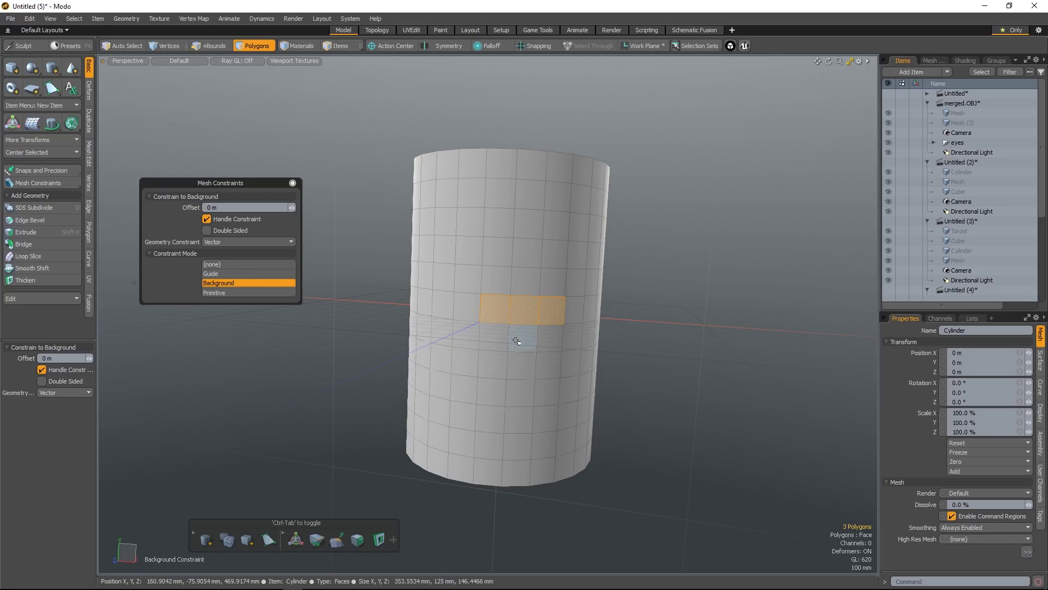
key(bracketright)
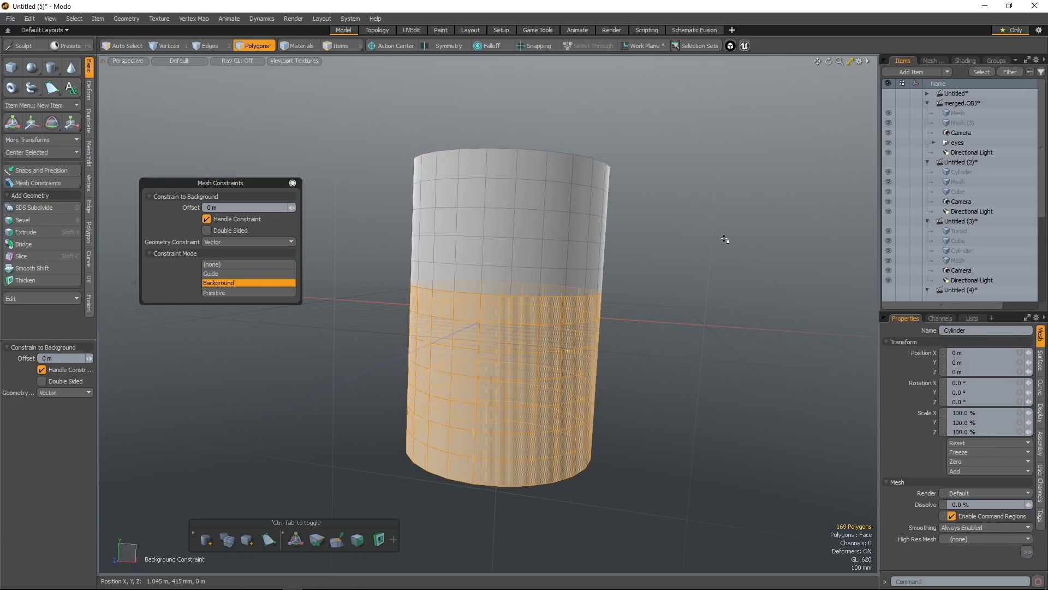
click(620, 274)
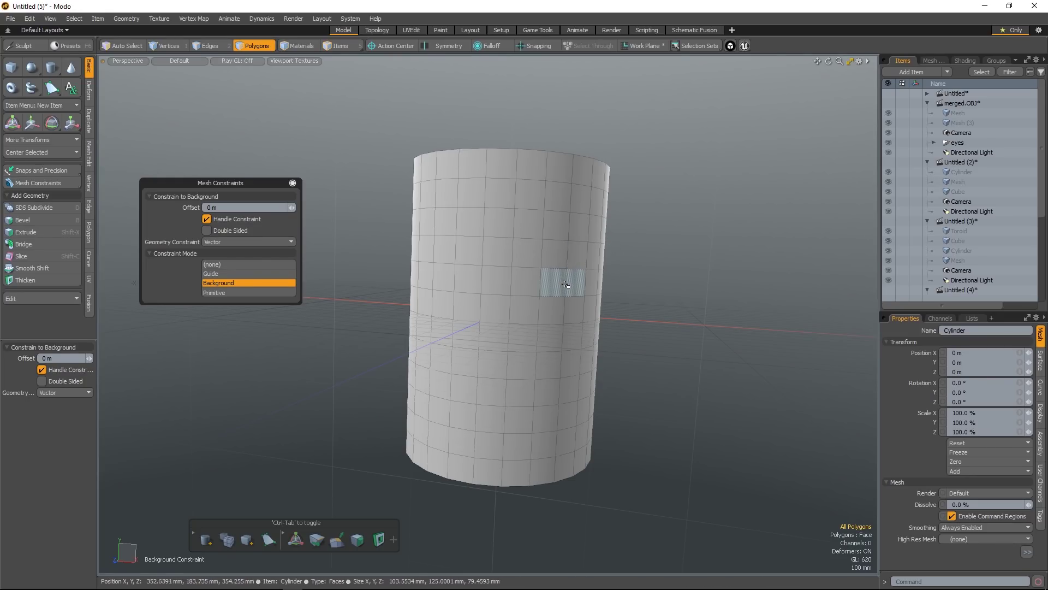
Try selecting all of the cylinder's connected polygons, then only the section below a marked four-polygon row, and clear the selection
scroll(559, 341, down, 2)
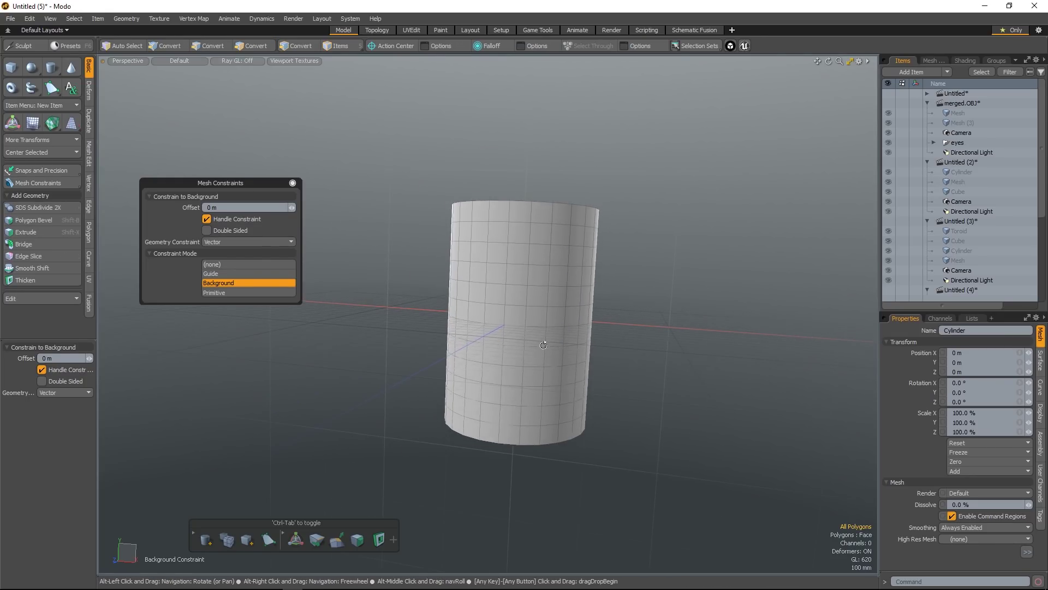
alt+drag(620, 333, 441, 315)
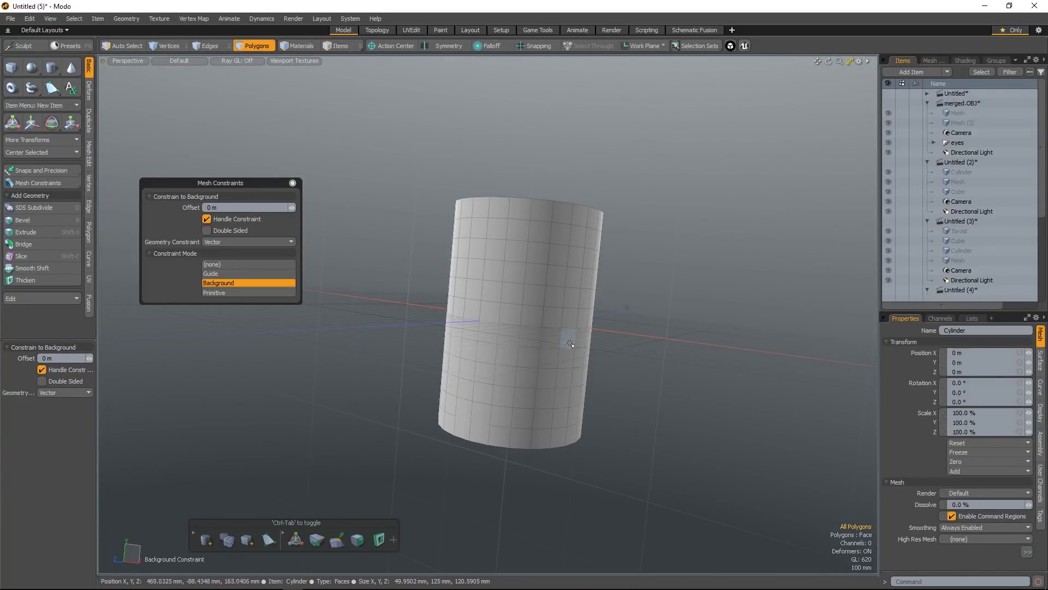
mouse_move(568, 334)
mouse_down()
mouse_move(503, 332)
mouse_move(545, 312)
mouse_move(473, 313)
mouse_up()
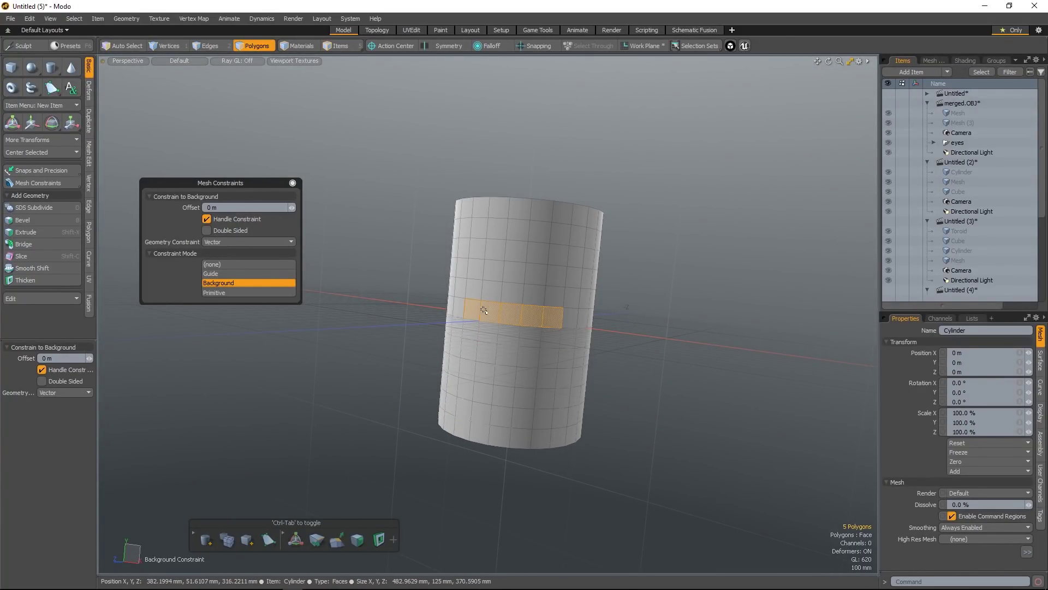
double_click(532, 340)
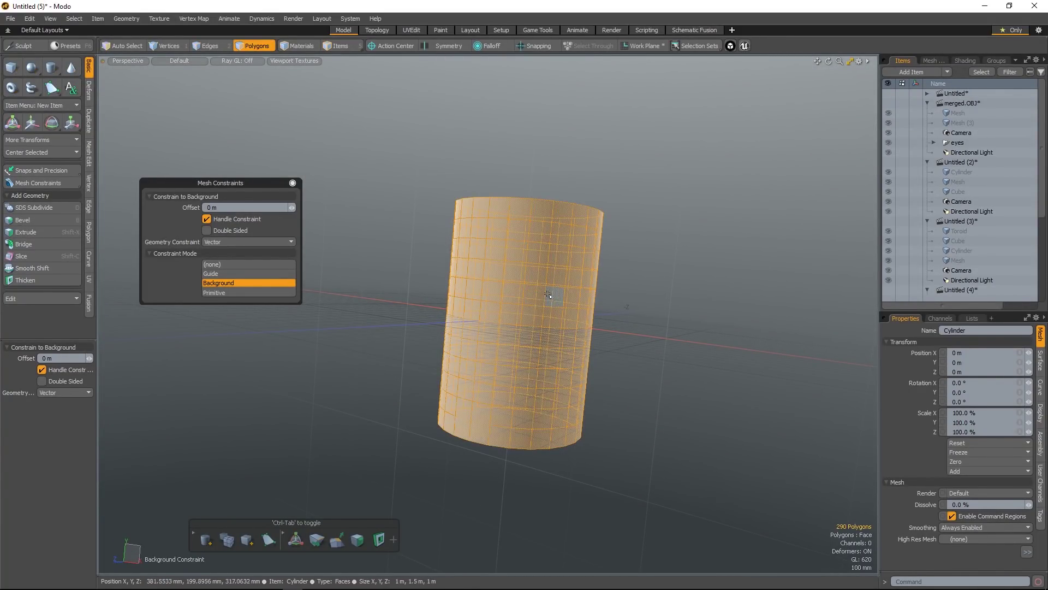
drag(552, 313, 489, 313)
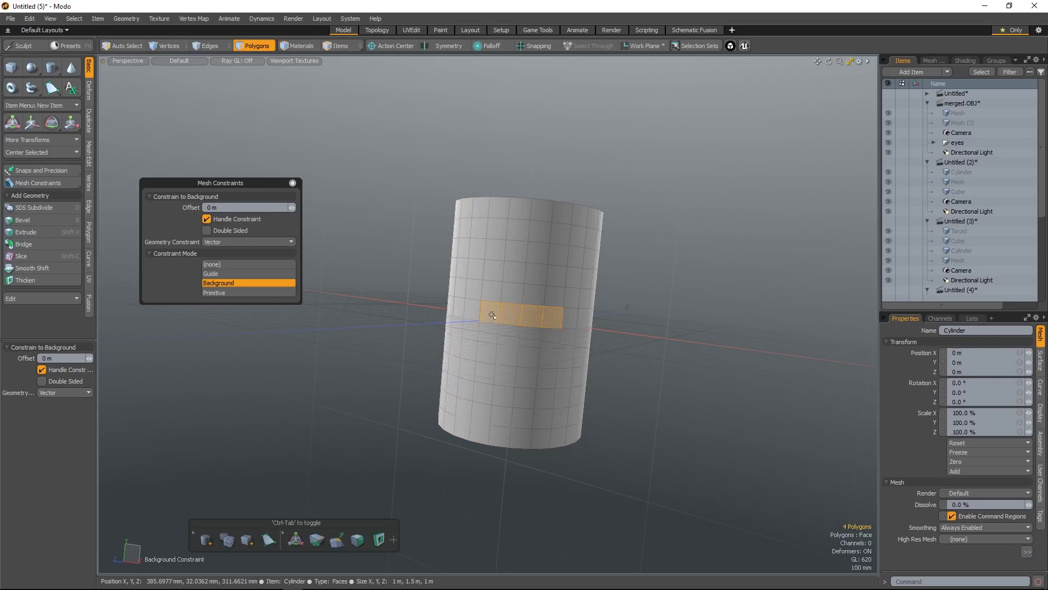
double_click(540, 422)
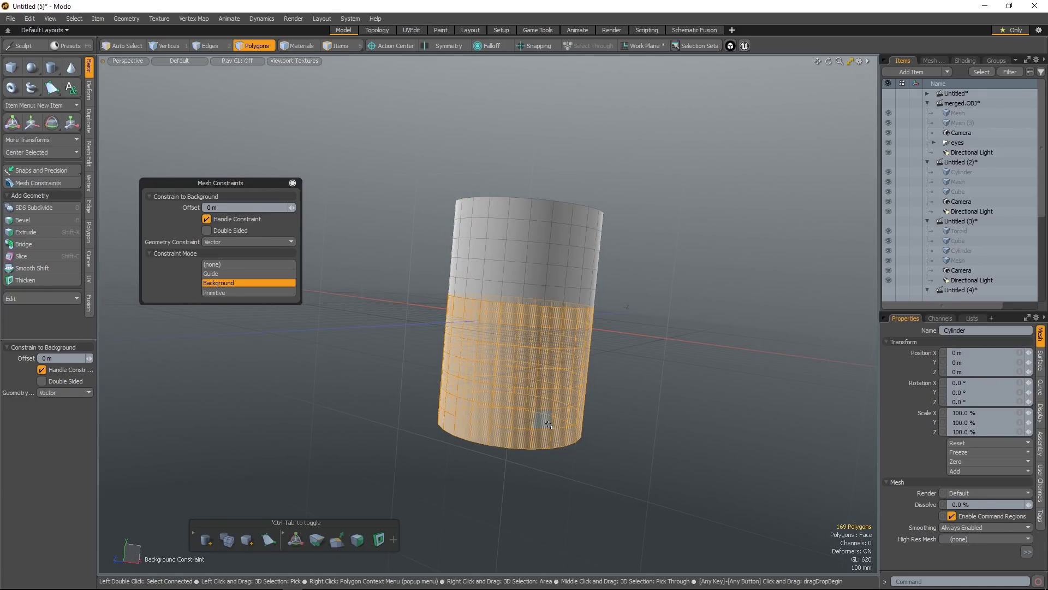
scroll(551, 324, up, 2)
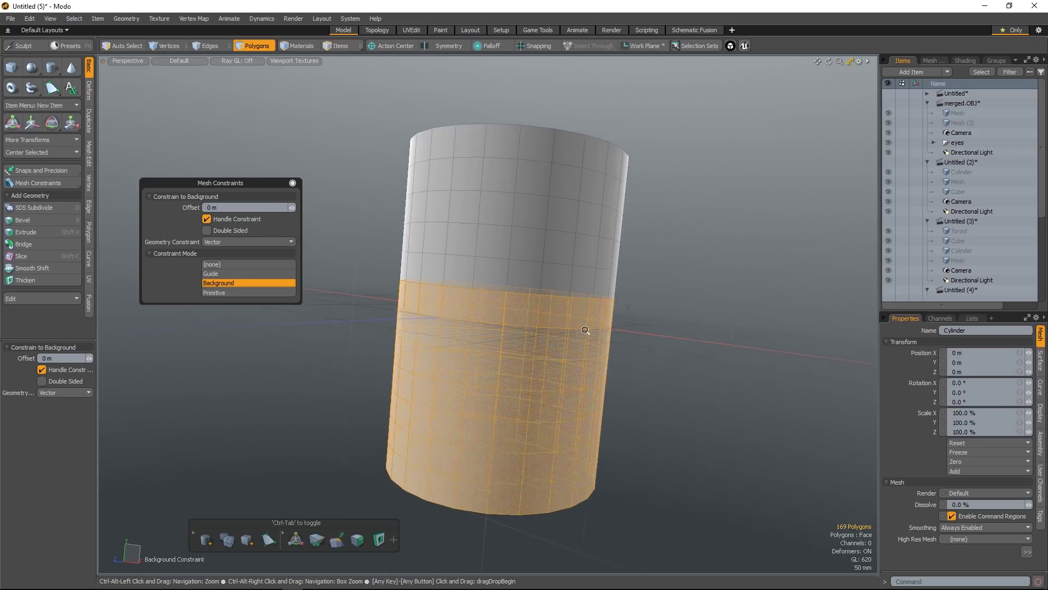
click(628, 328)
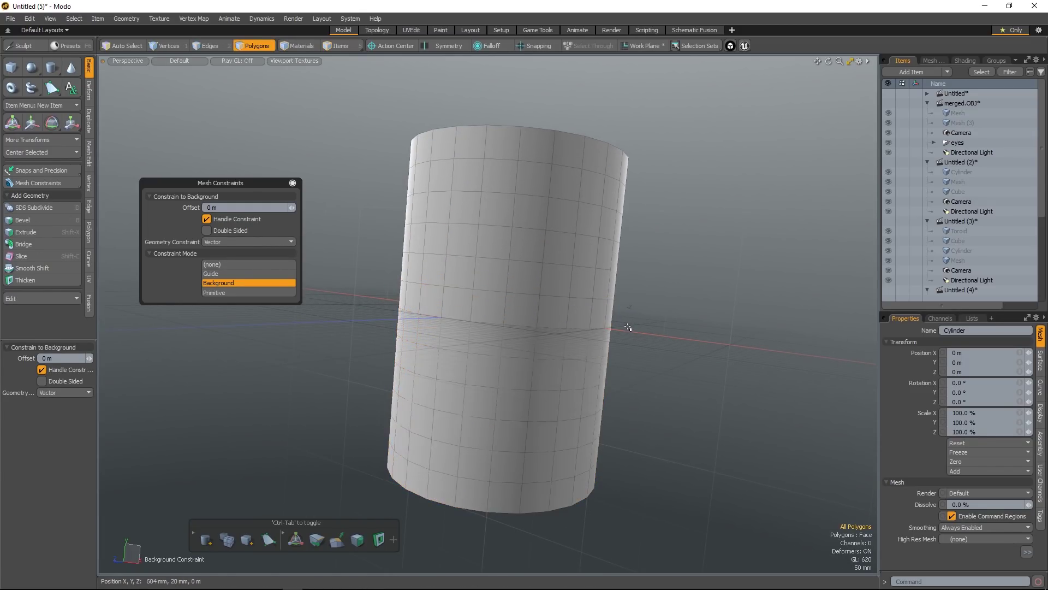
Select a row of six polygons around the cylinder's middle plus one beneath it, and fill the lower section with Close Loop
drag(593, 314, 448, 306)
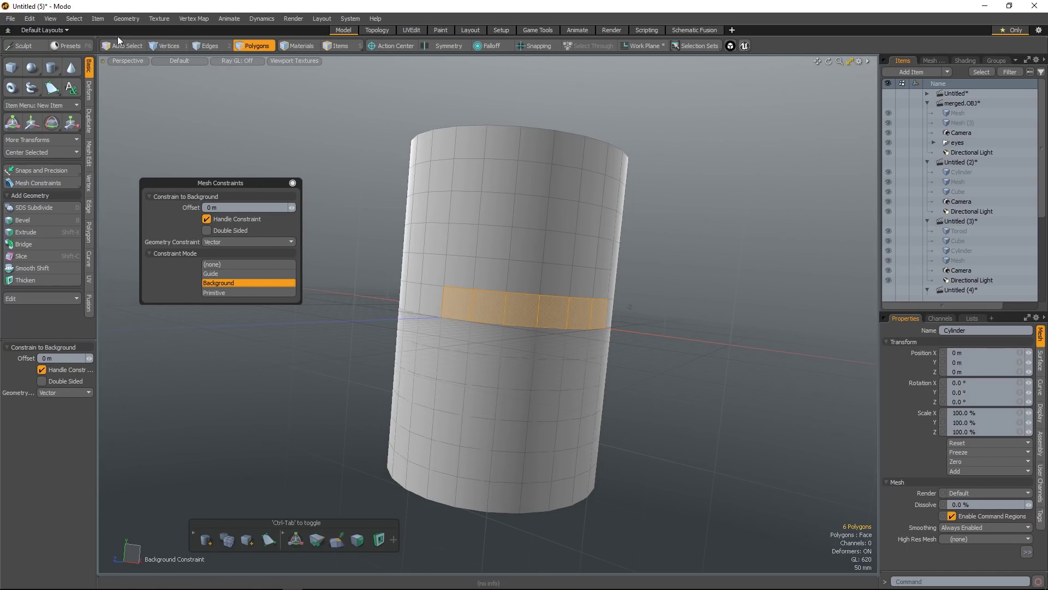
click(73, 19)
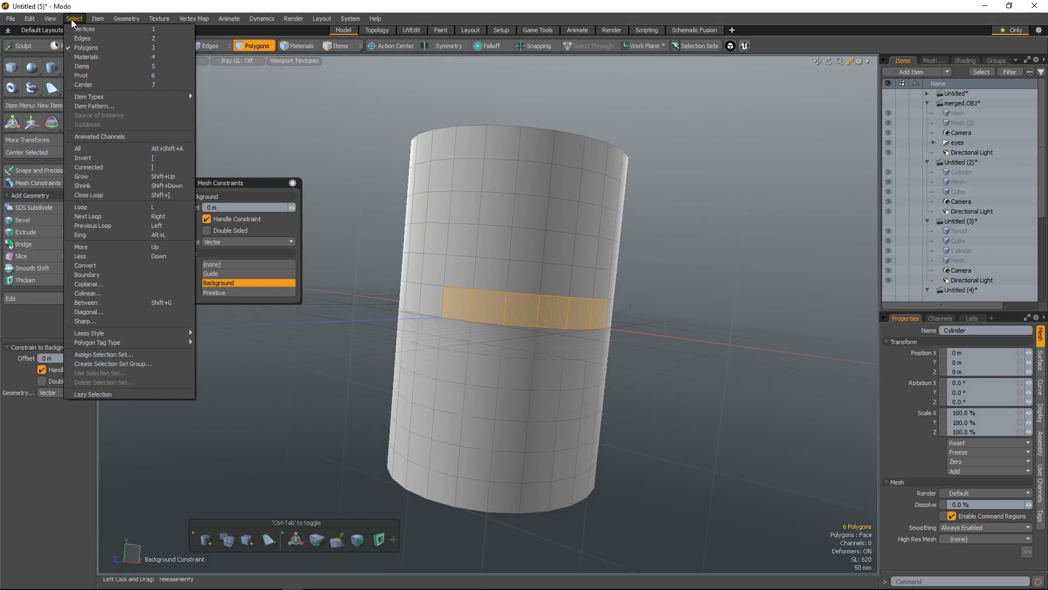
shift+click(518, 349)
click(74, 19)
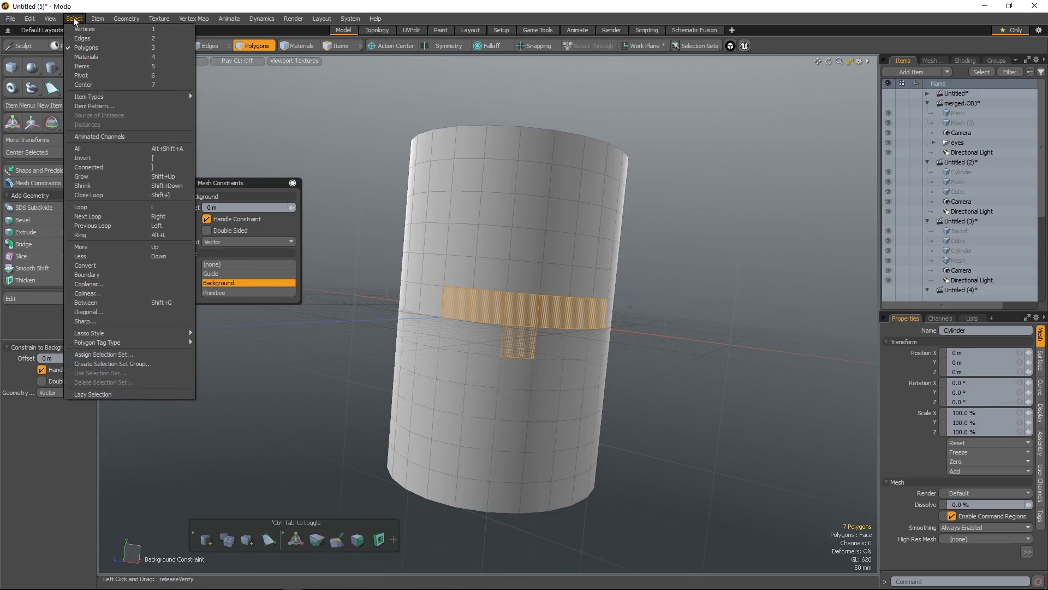
click(166, 193)
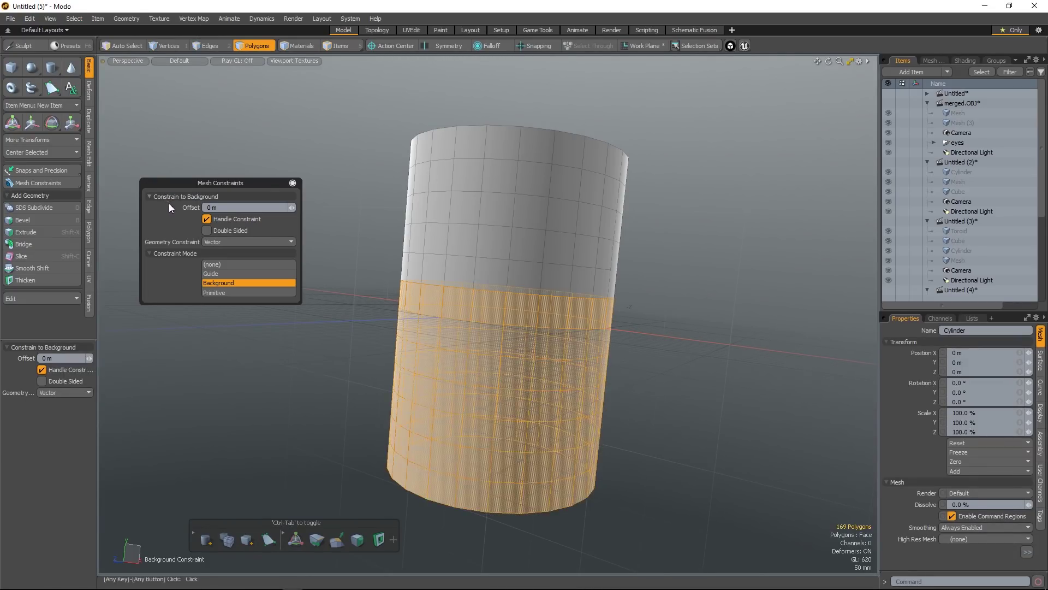
Select a row of five polygons around the cylinder's middle plus one above it, and fill the upper section with Close Loop
click(633, 332)
scroll(604, 322, down, 1)
drag(605, 316, 478, 298)
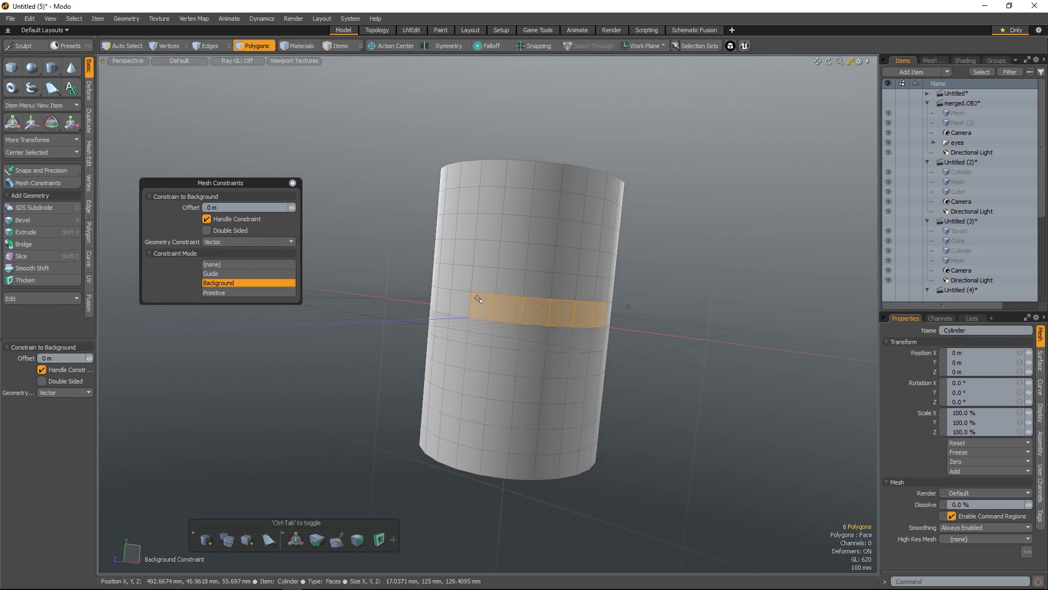
shift+click(531, 339)
drag(580, 316, 490, 307)
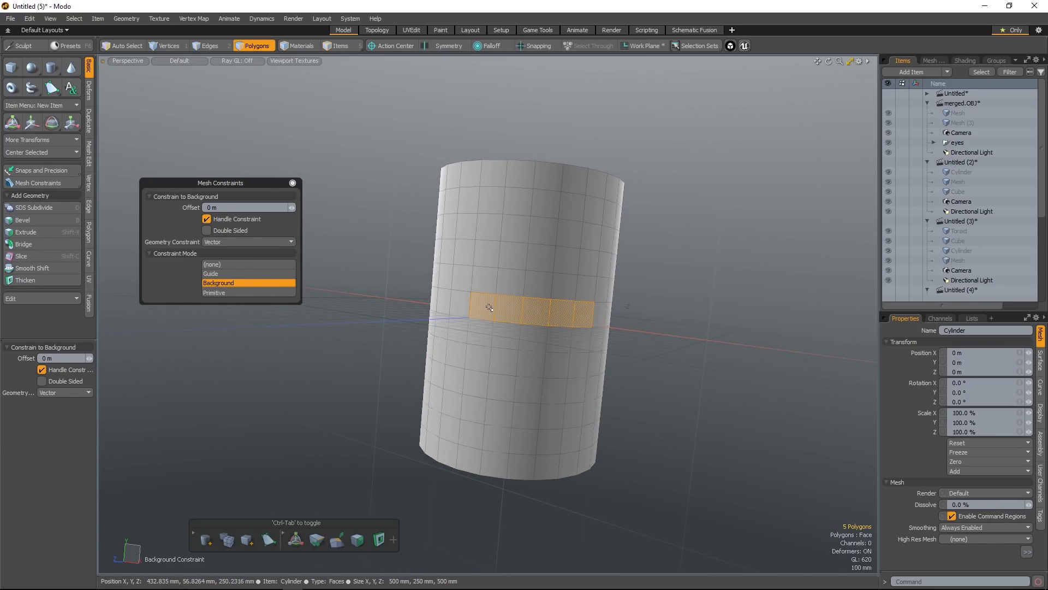
click(650, 281)
drag(583, 314, 484, 305)
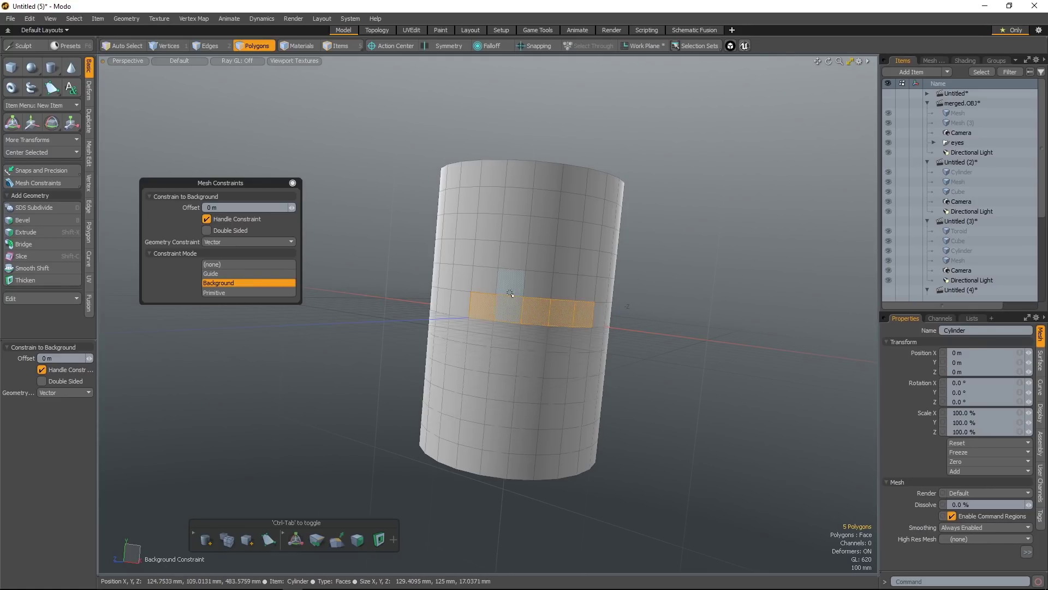
shift+click(544, 290)
key(bracketright)
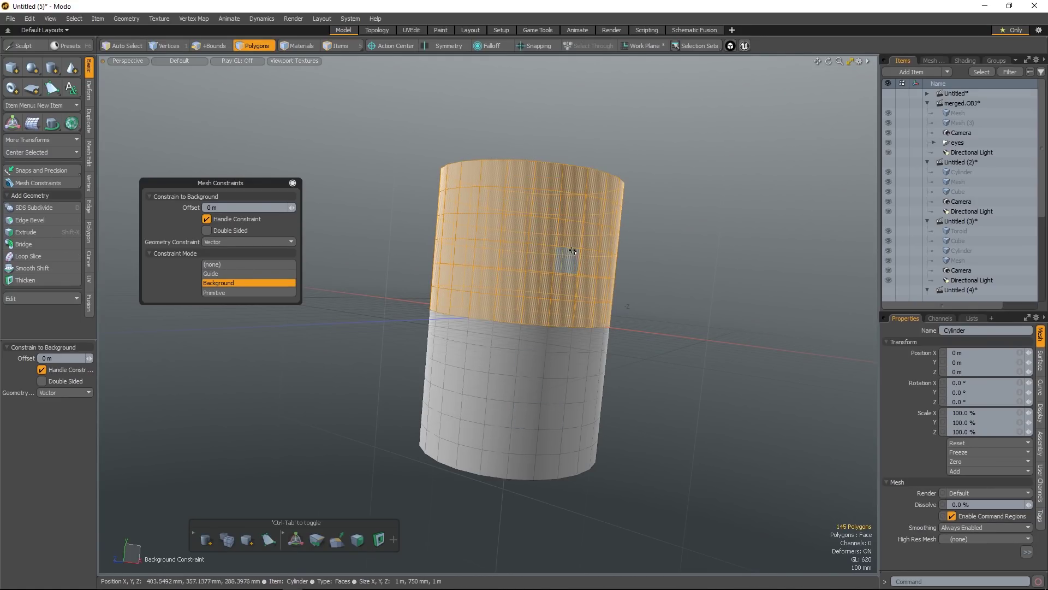
Try transforming the upper section with the border action center and selection falloff, undo it, and clear the selection
key(shift+y)
drag(546, 275, 565, 300)
key(ctrl+z)
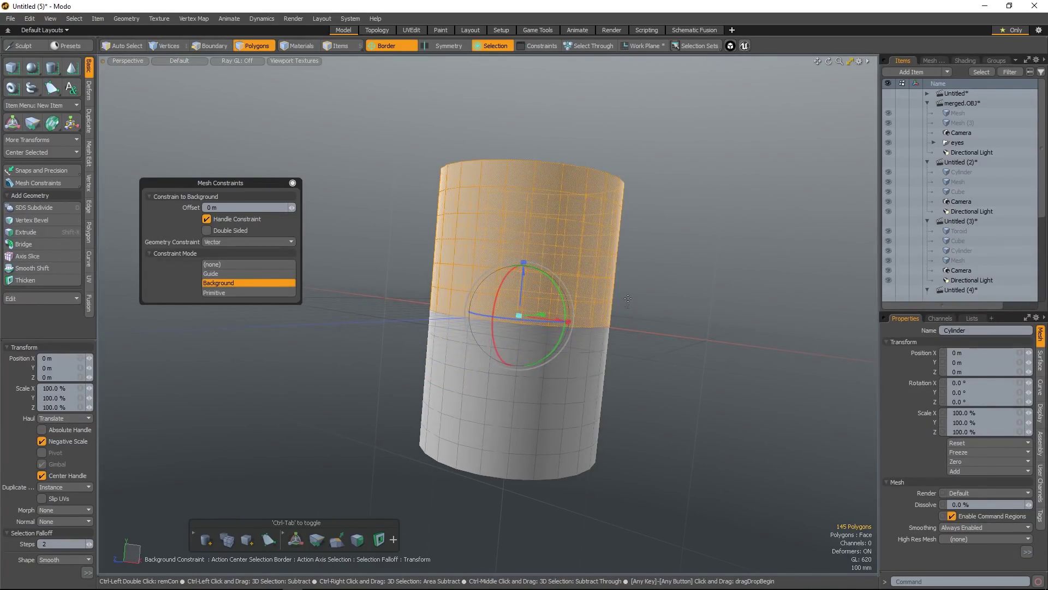
key(q)
click(647, 299)
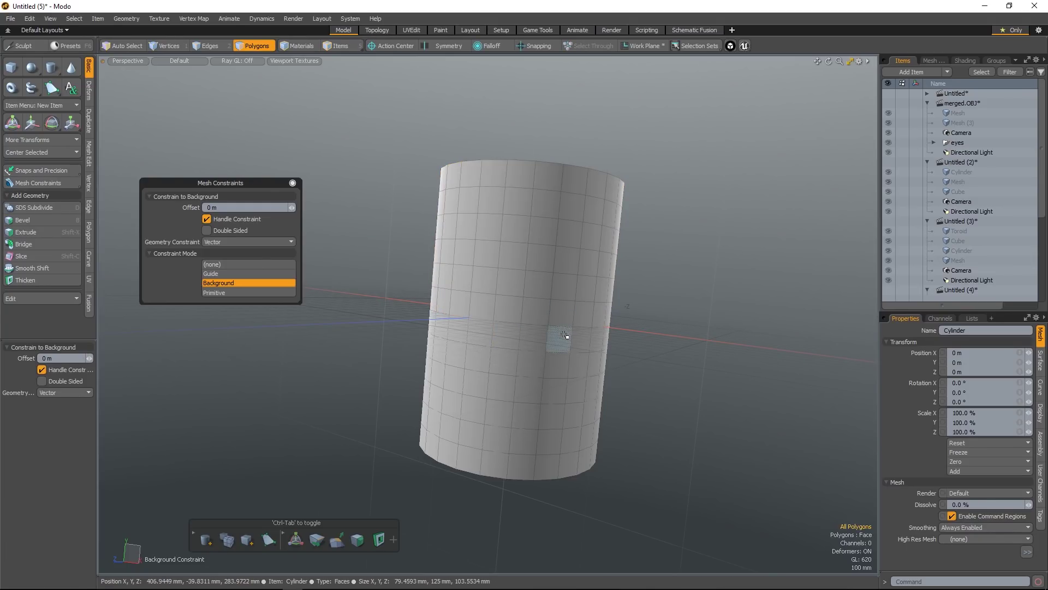
Select a row of three polygons around the cylinder's middle plus one above it, and fill the lower section
scroll(555, 336, up, 2)
drag(580, 343, 495, 335)
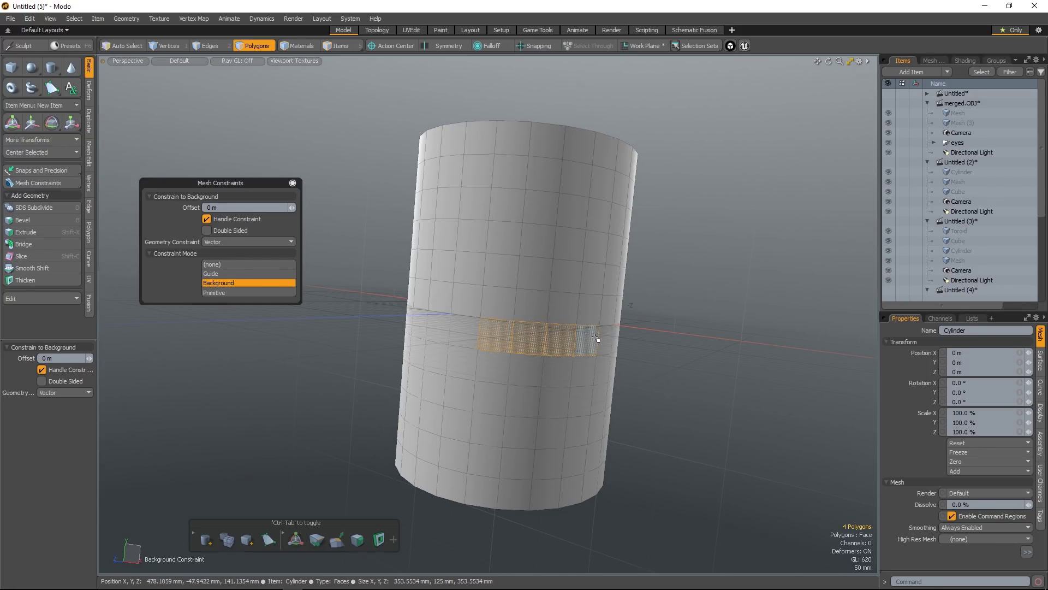
mouse_move(591, 339)
mouse_down()
mouse_move(547, 335)
mouse_move(550, 286)
mouse_up()
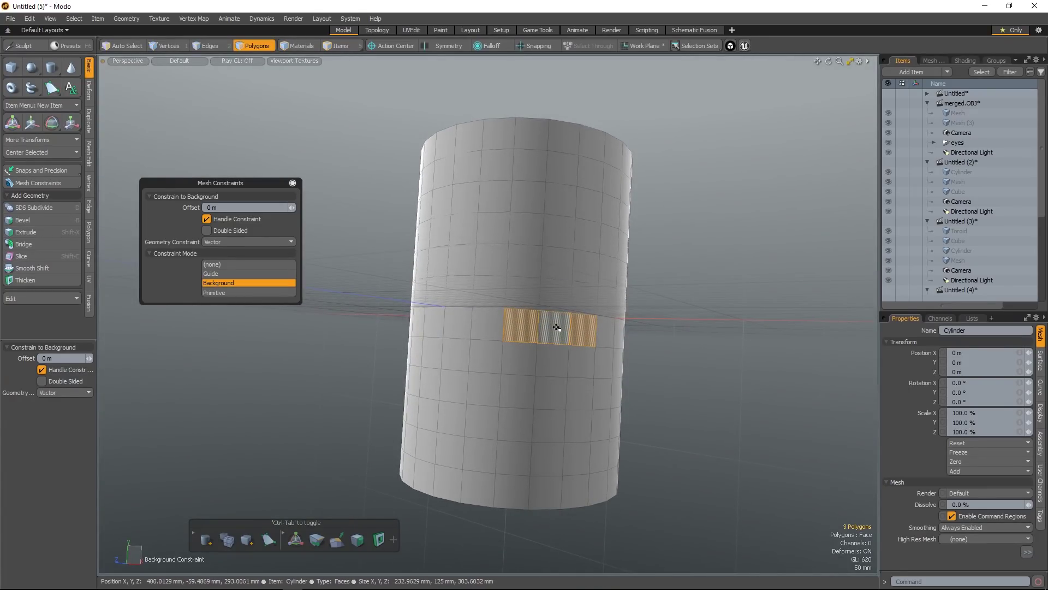
drag(578, 325, 522, 326)
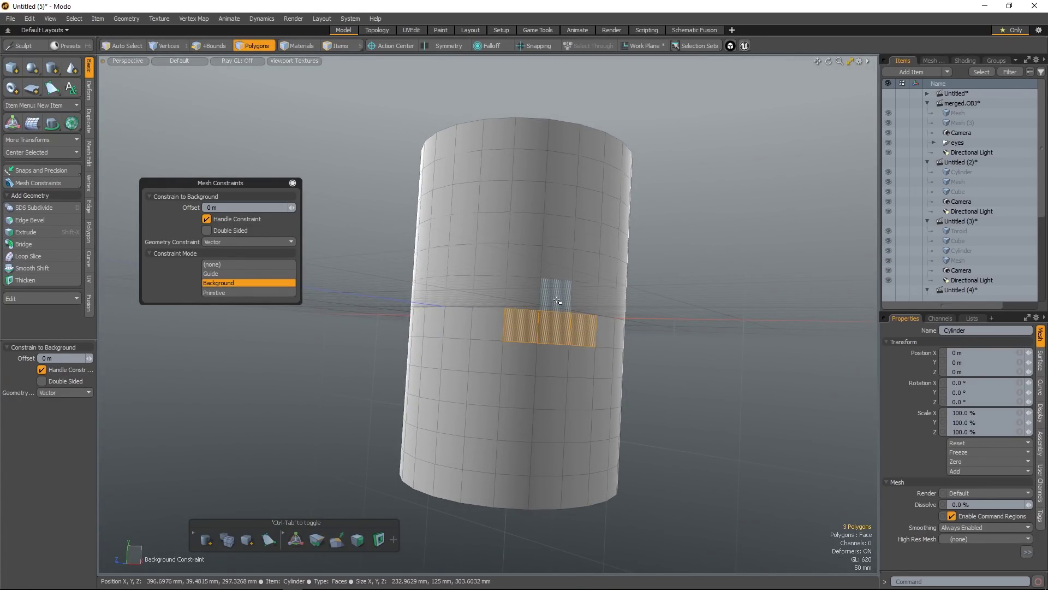
shift+click(559, 302)
double_click(562, 364)
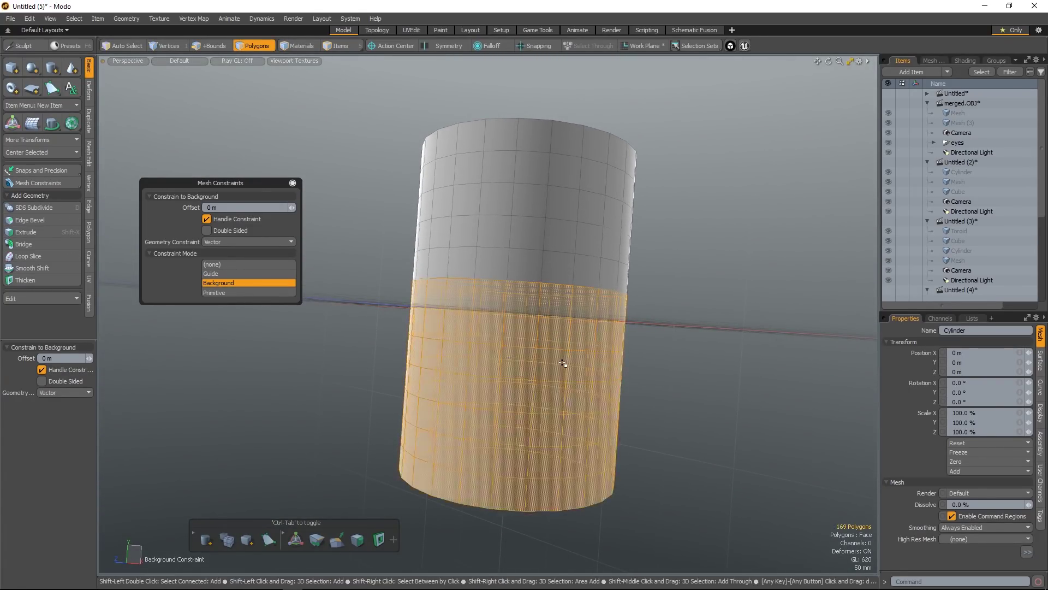
alt+drag(563, 363, 548, 359)
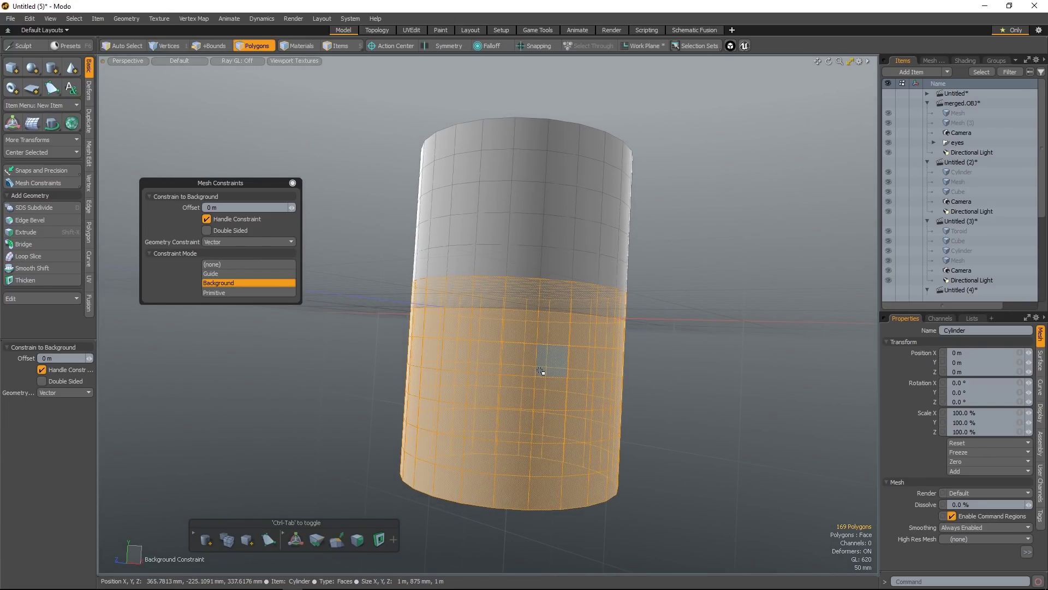
Bend the lower section by rotating it and moving it about 108 mm in X and -194 mm in Z, using border action center and selection falloff
key(shift+t)
drag(547, 318, 600, 295)
alt+drag(726, 322, 697, 325)
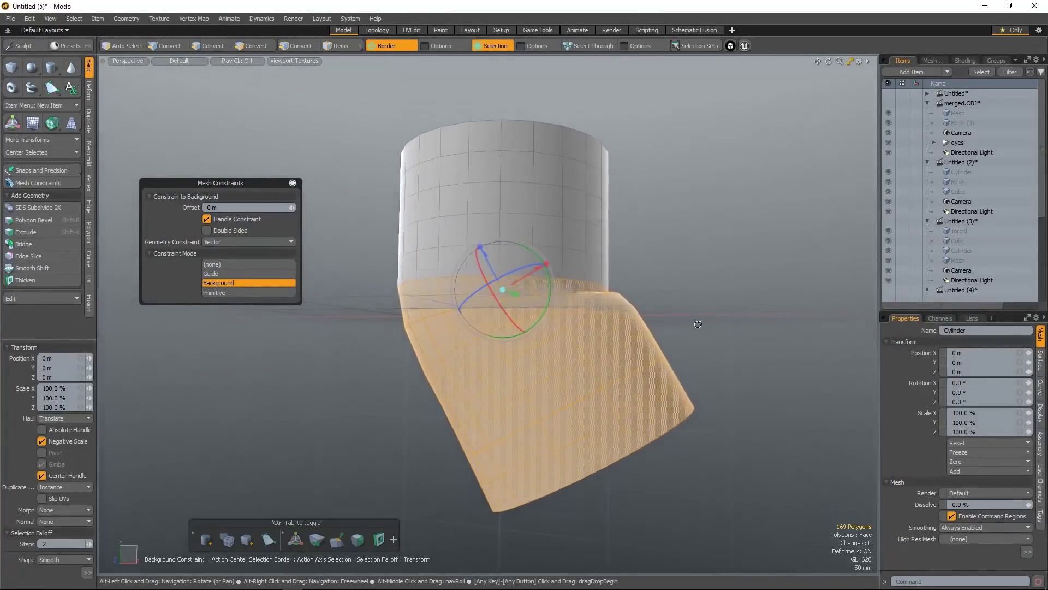
drag(486, 255, 595, 362)
mouse_move(575, 312)
mouse_down()
mouse_move(556, 360)
mouse_move(576, 321)
mouse_up()
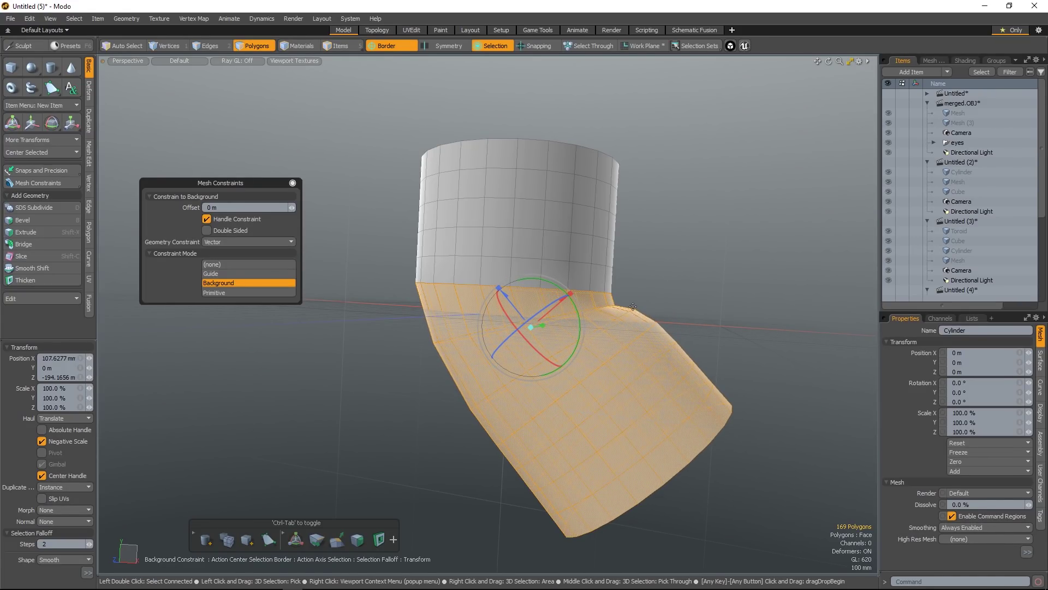
drag(577, 312, 575, 308)
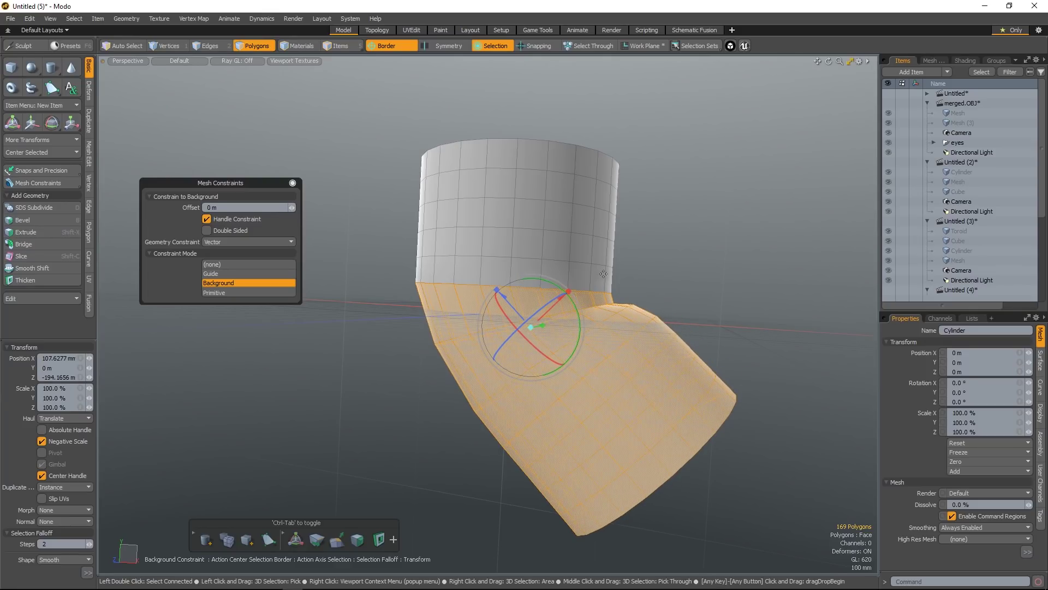
key(q)
Select a row of four polygons on the unbent upper part plus one above it, and fill the section above
drag(588, 249, 525, 243)
shift+click(497, 242)
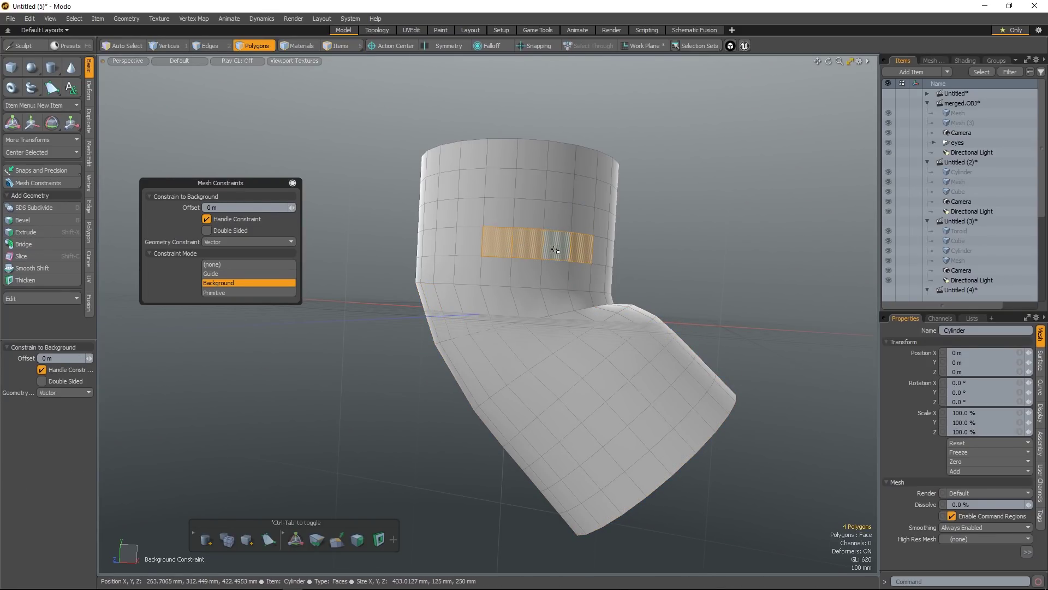
shift+click(558, 220)
double_click(548, 239)
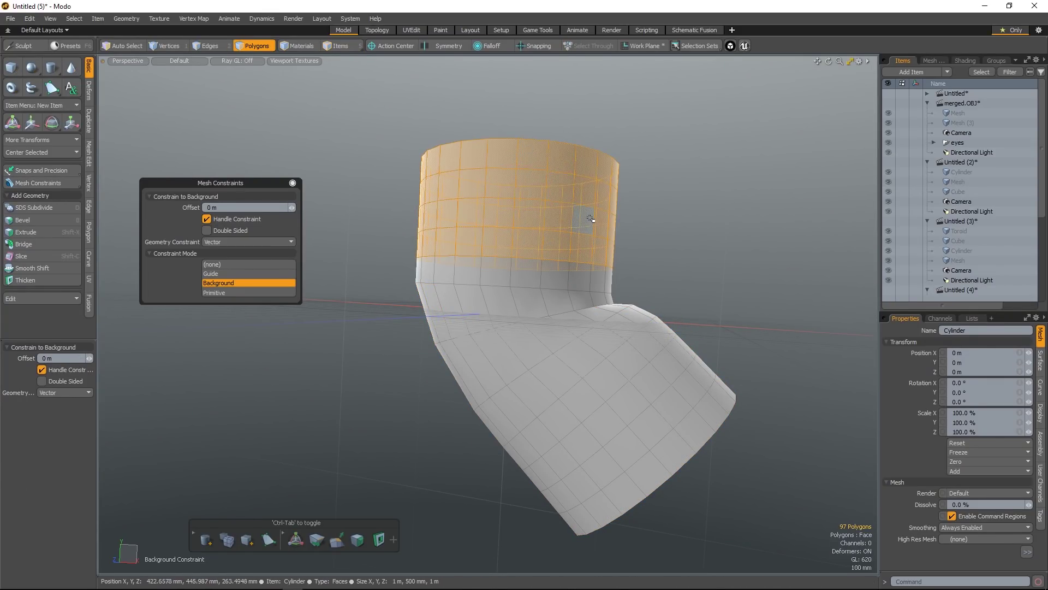
Rotate the upper section to bend it toward the same side as the lower bend, and clear the selection
key(y)
drag(554, 236, 543, 217)
key(space)
click(682, 293)
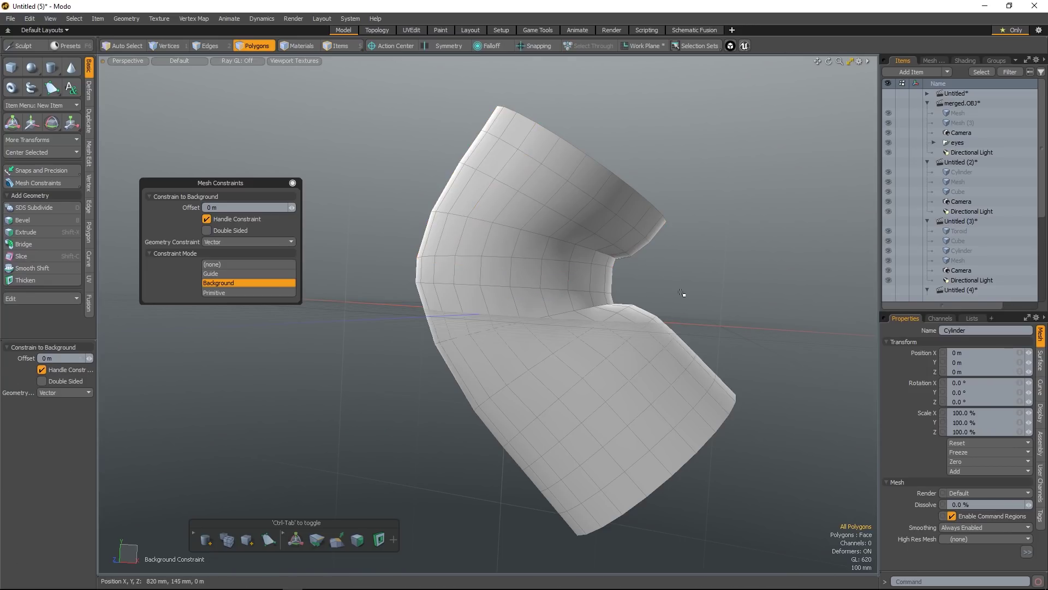
scroll(672, 323, down, 5)
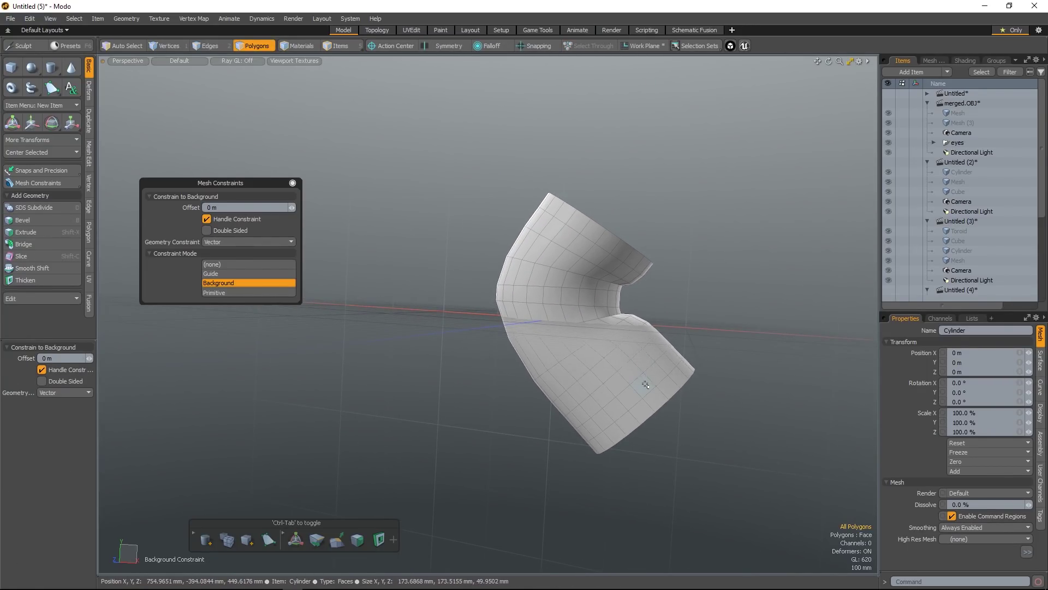
scroll(572, 271, up, 3)
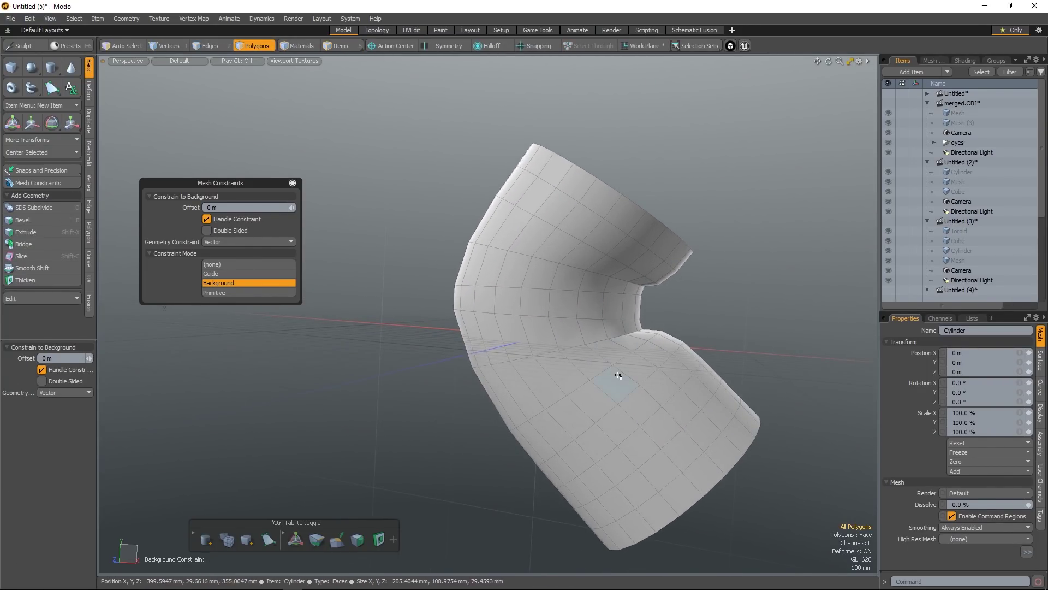